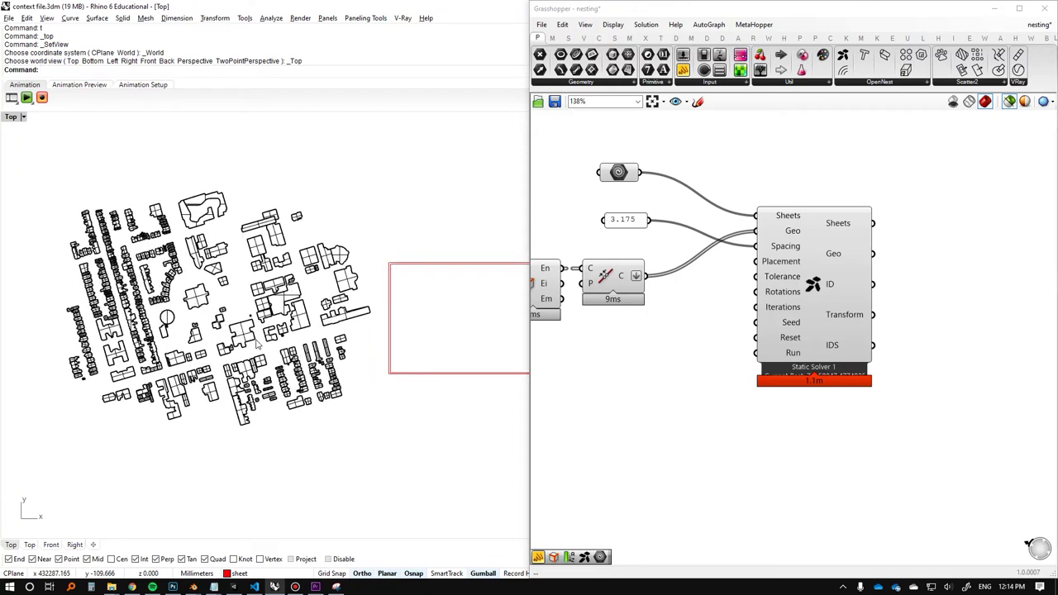
Review the source building polysurfaces and the rectangular sheet outline in the Top view, selecting each set in turn.
scroll(251, 368, down, 4)
drag(360, 190, 277, 293)
drag(335, 238, 42, 476)
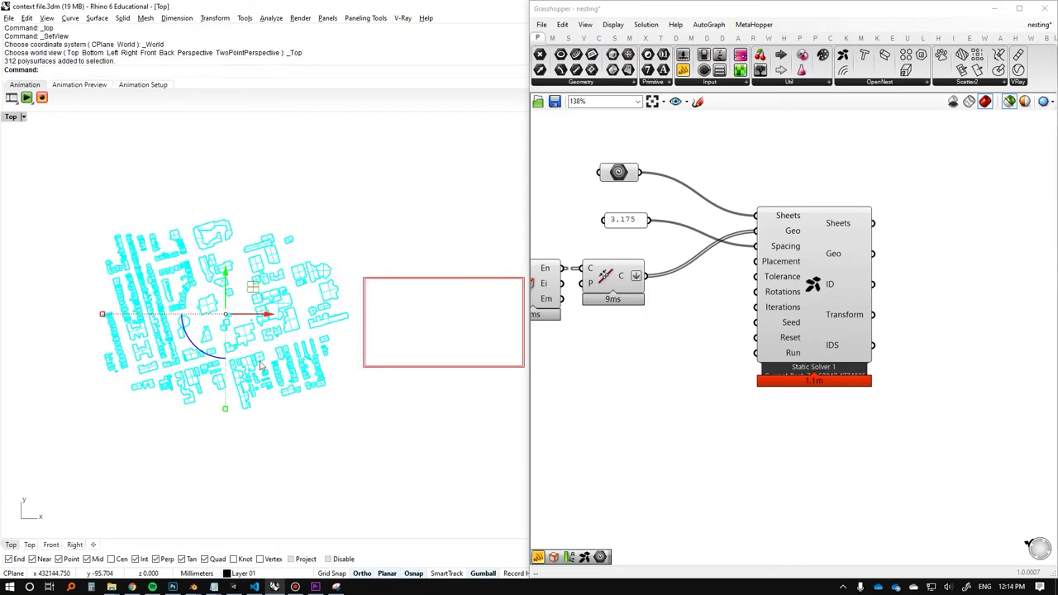
click(268, 433)
scroll(282, 256, up, 1)
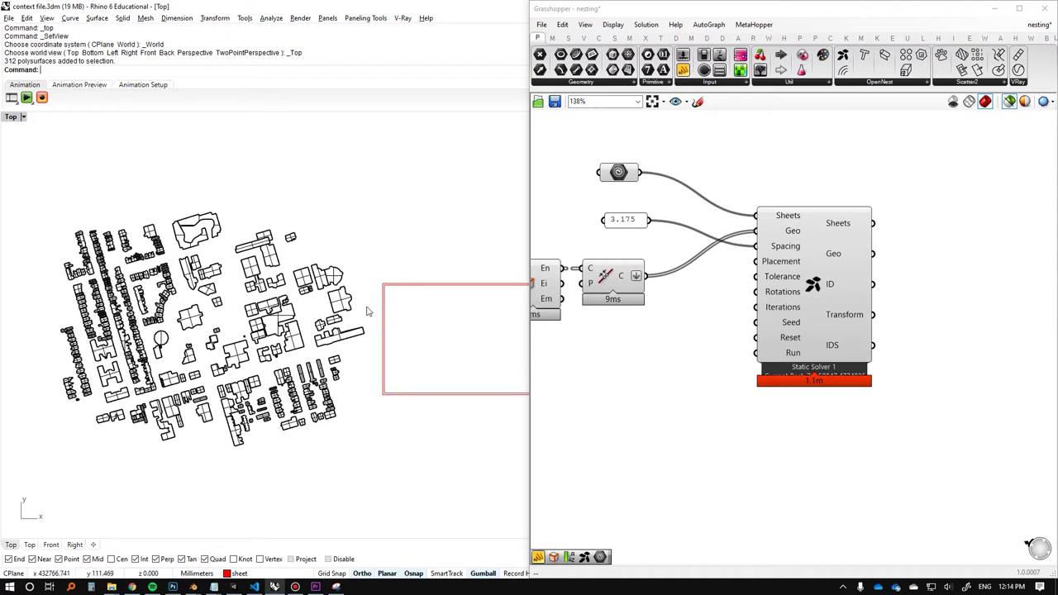
right_drag(368, 307, 314, 293)
scroll(316, 288, down, 4)
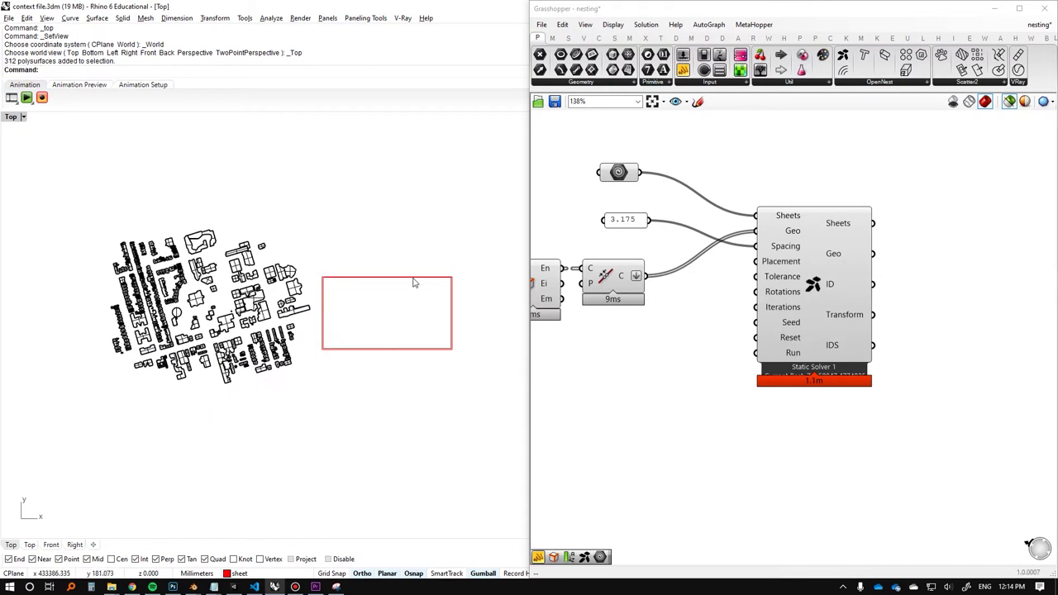
drag(424, 258, 379, 332)
click(438, 439)
Preview the OpenNest component's result in the viewport and compare the footprints packed on the sheets with the original buildings.
click(815, 258)
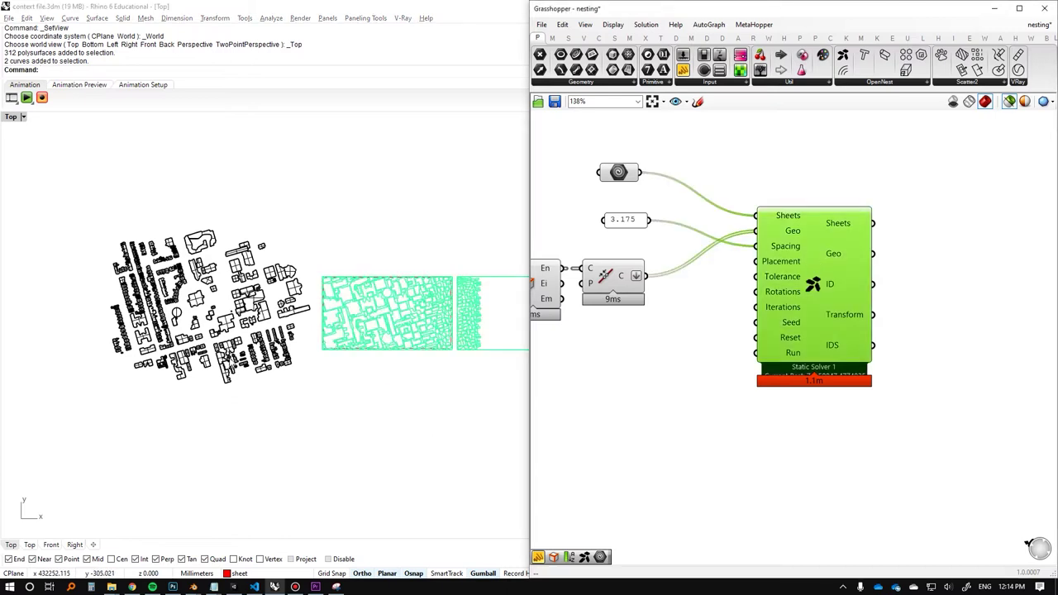
right_drag(400, 314, 304, 304)
right_drag(189, 253, 211, 240)
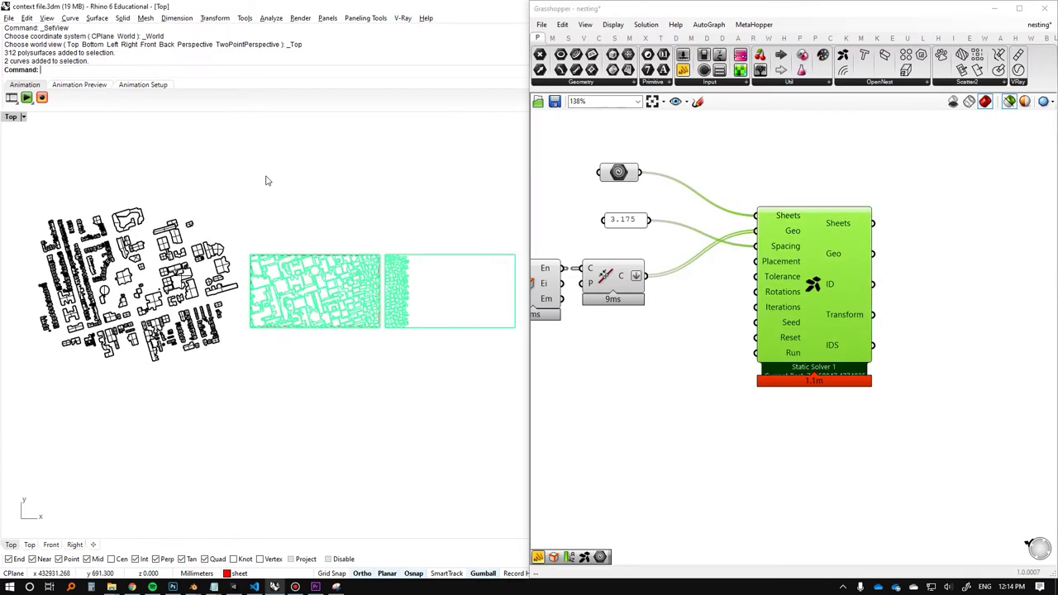
drag(267, 177, 40, 359)
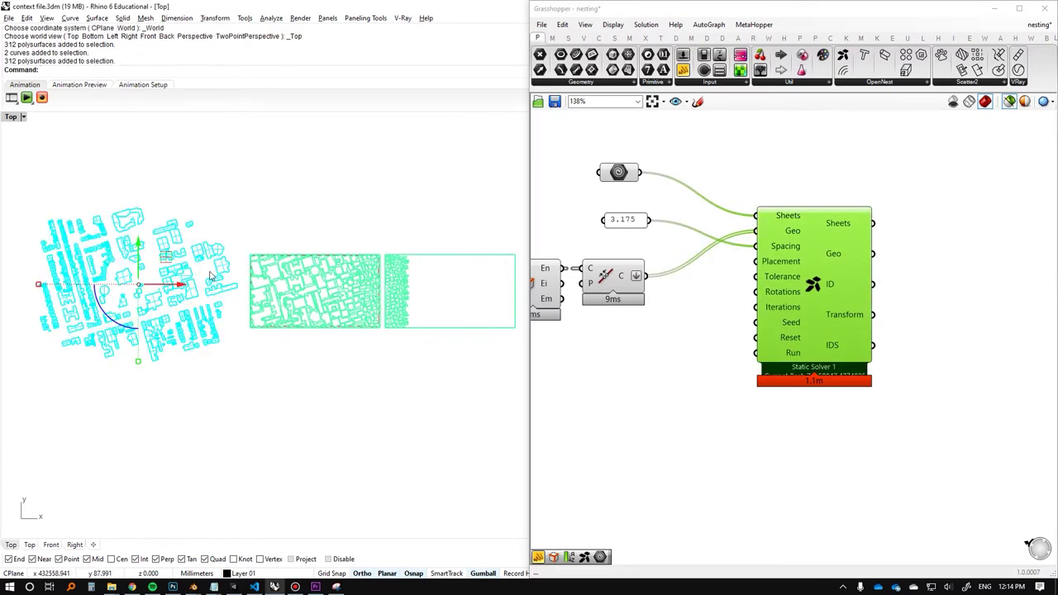
scroll(279, 308, up, 5)
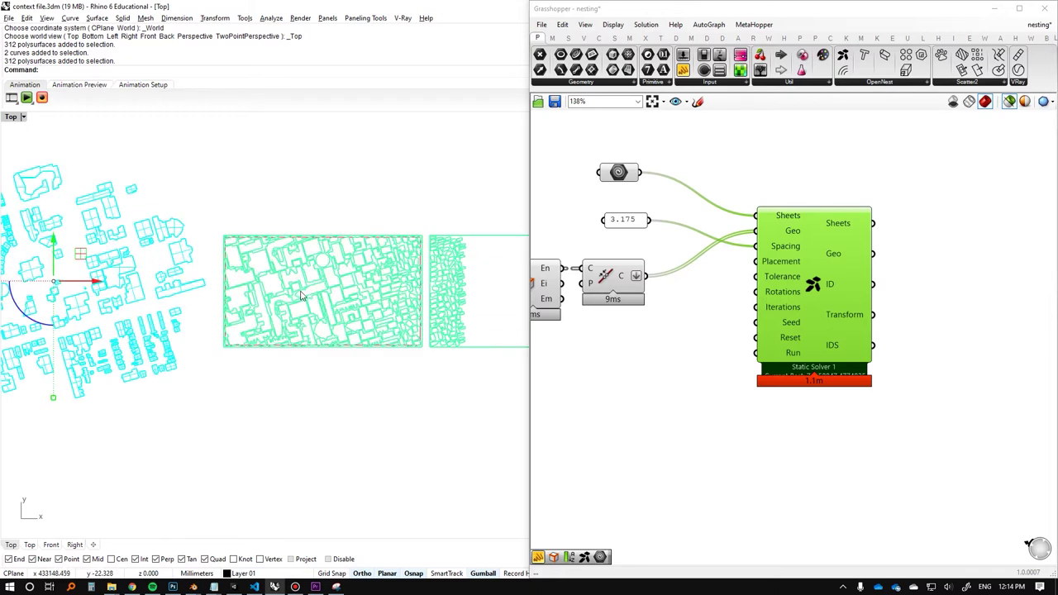
scroll(256, 354, down, 2)
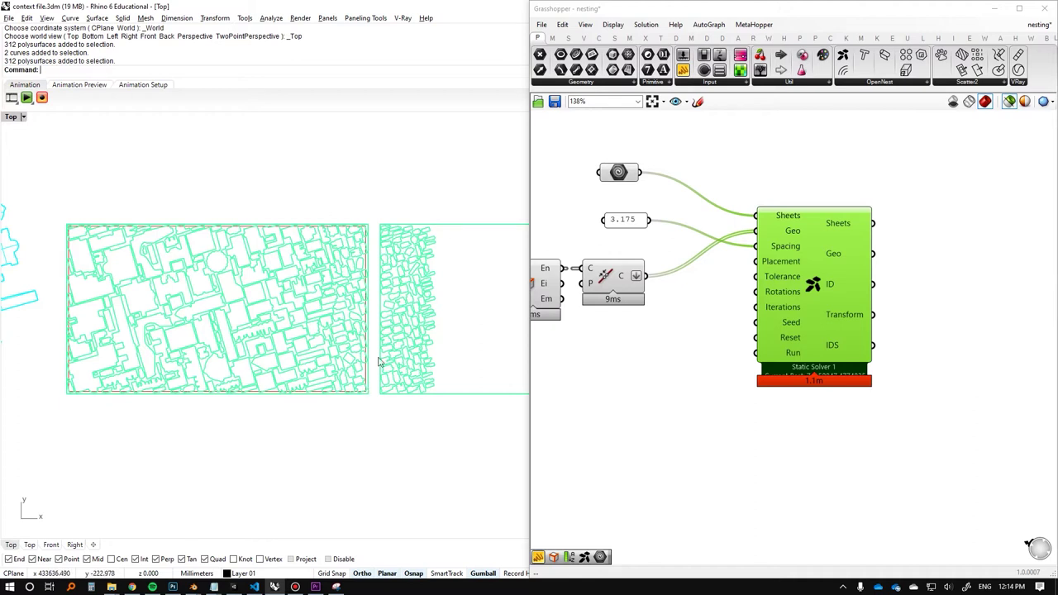
scroll(281, 289, up, 3)
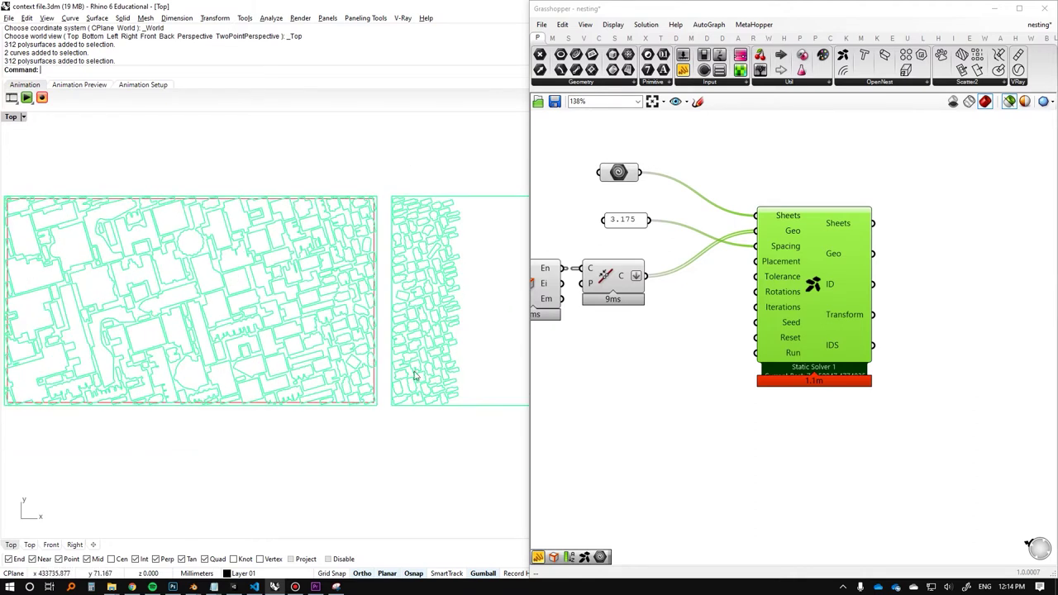
right_drag(339, 288, 289, 274)
right_drag(137, 253, 263, 249)
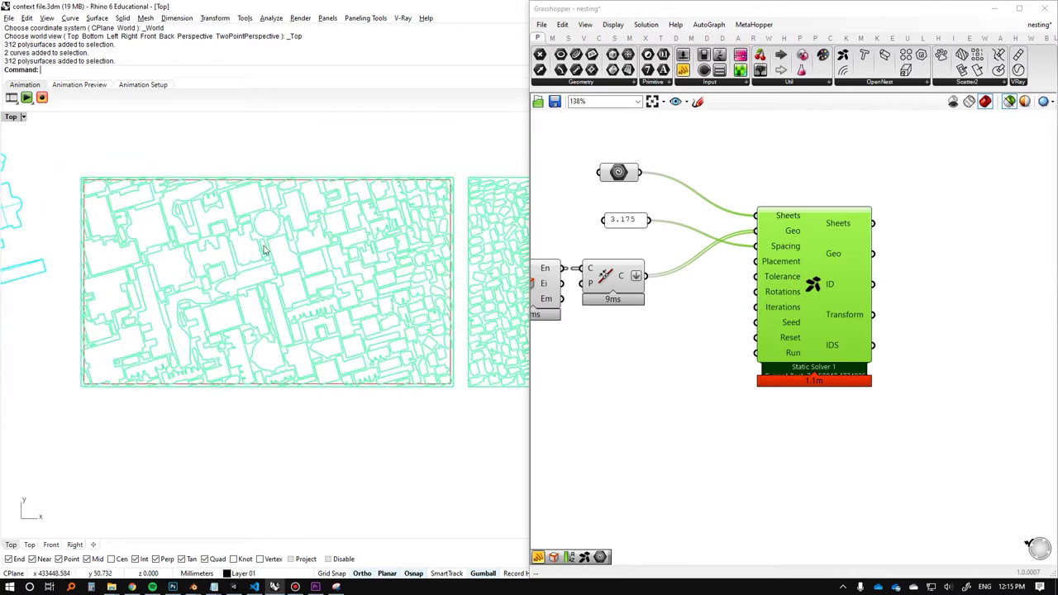
scroll(240, 274, down, 1)
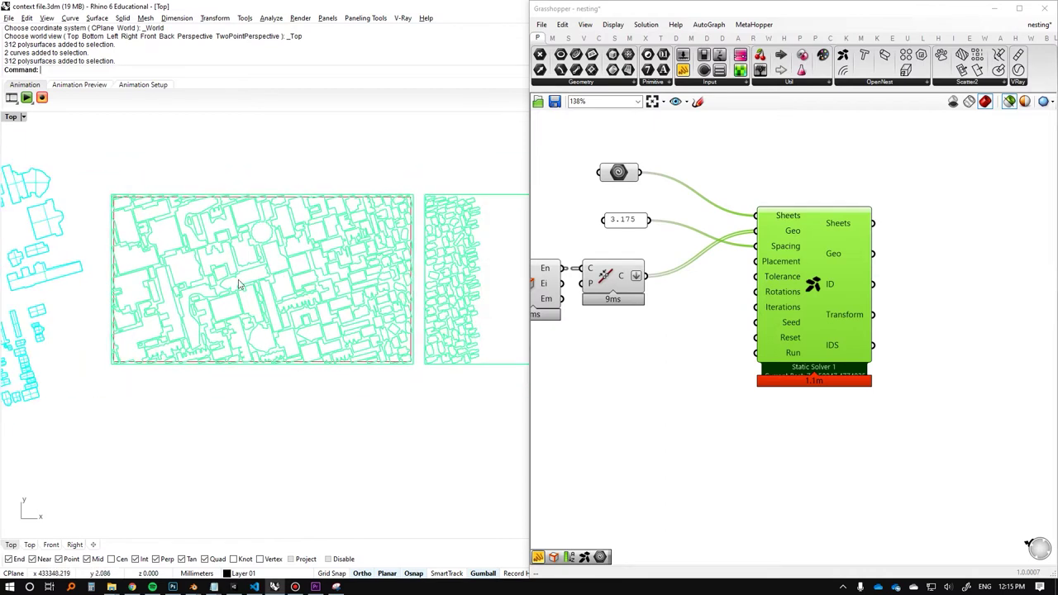
scroll(240, 285, down, 1)
scroll(306, 281, down, 2)
right_drag(371, 283, 297, 327)
scroll(302, 304, up, 1)
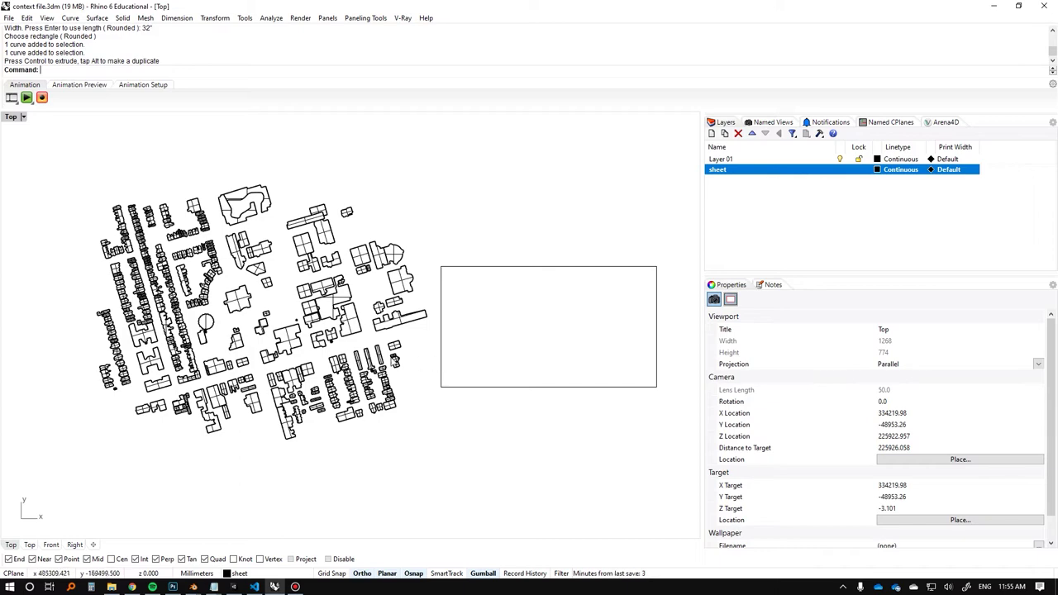
Inspect the context buildings from oblique 3D angles and examine the sheet rectangle beside them in the Top view.
scroll(342, 383, up, 4)
ctrl+shift+right_drag(340, 383, 424, 300)
scroll(348, 296, up, 2)
ctrl+shift+right_drag(360, 277, 336, 302)
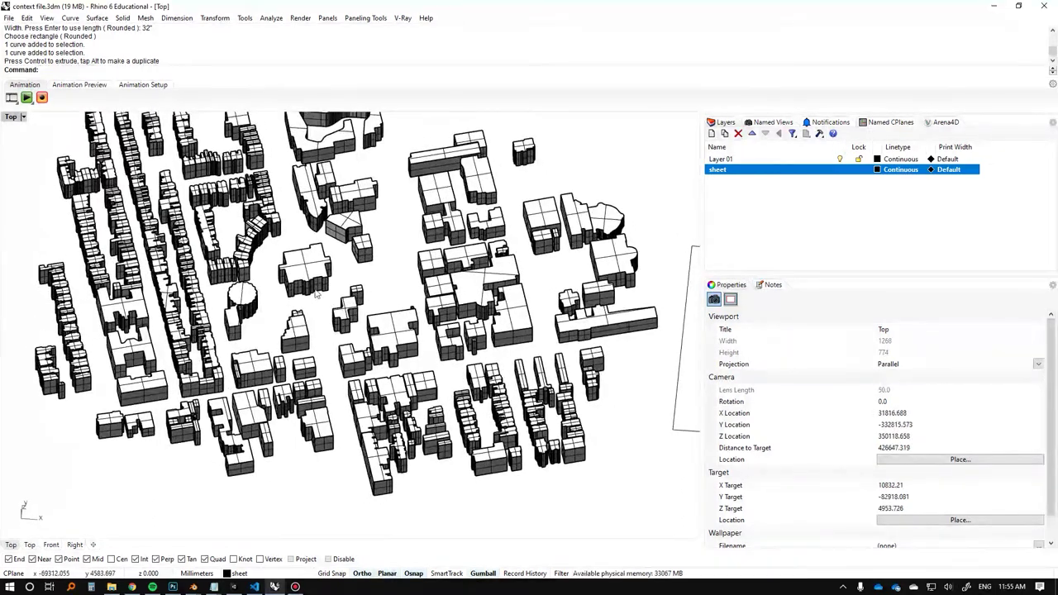
scroll(267, 288, up, 2)
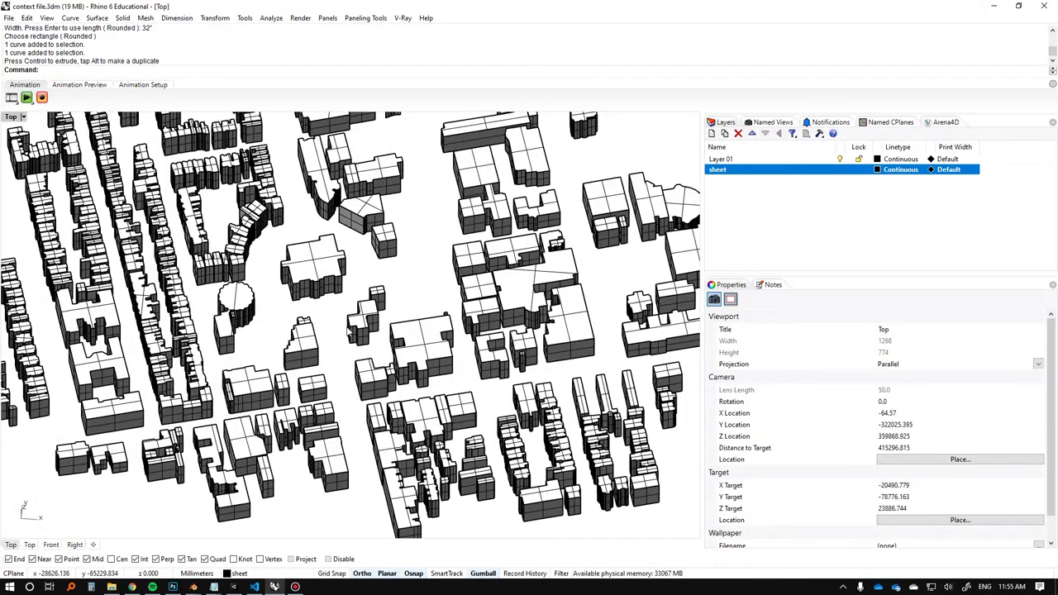
ctrl+shift+right_drag(269, 333, 336, 309)
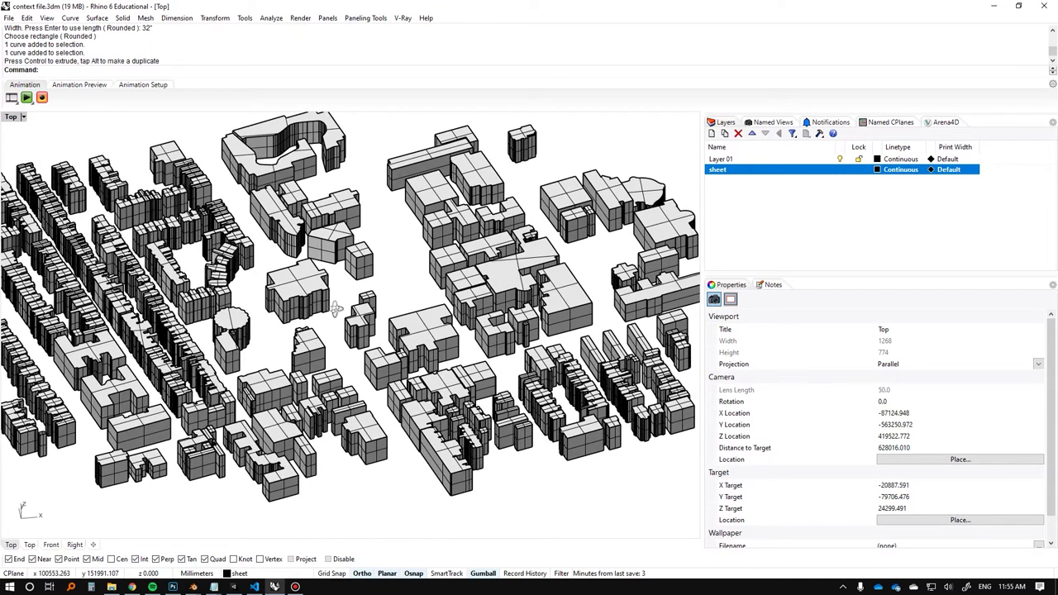
scroll(341, 277, down, 6)
key(ctrl+F1)
scroll(564, 291, down, 4)
drag(603, 242, 582, 286)
right_drag(582, 286, 393, 284)
click(405, 220)
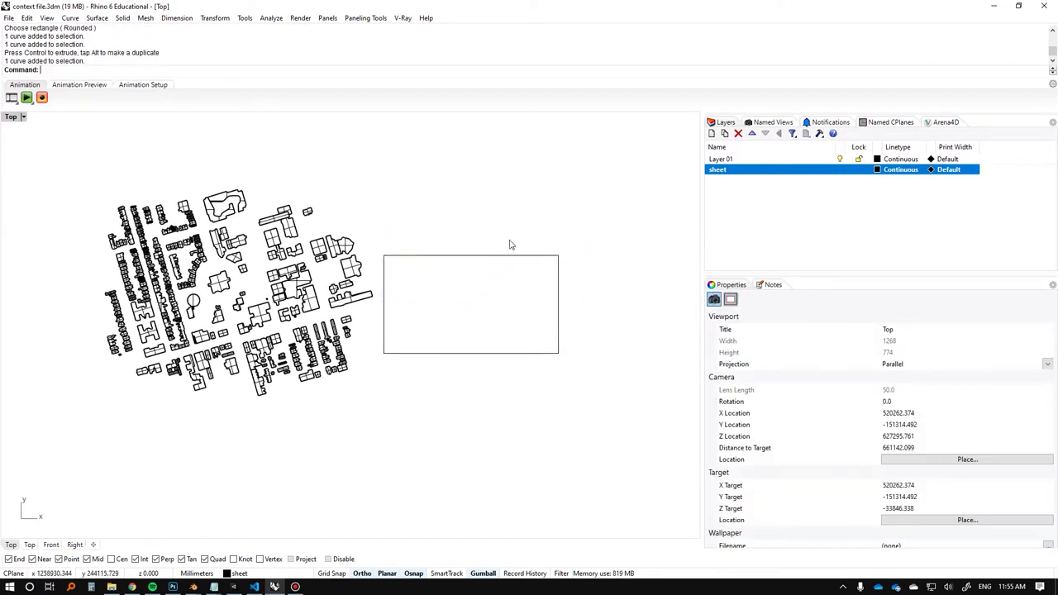
drag(506, 235, 469, 325)
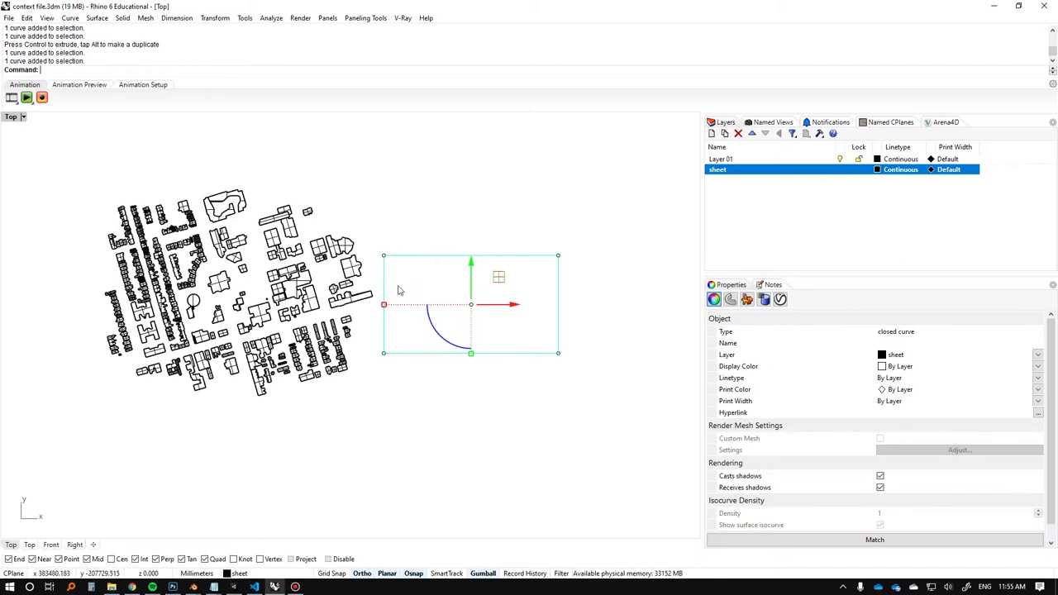
right_drag(215, 331, 254, 334)
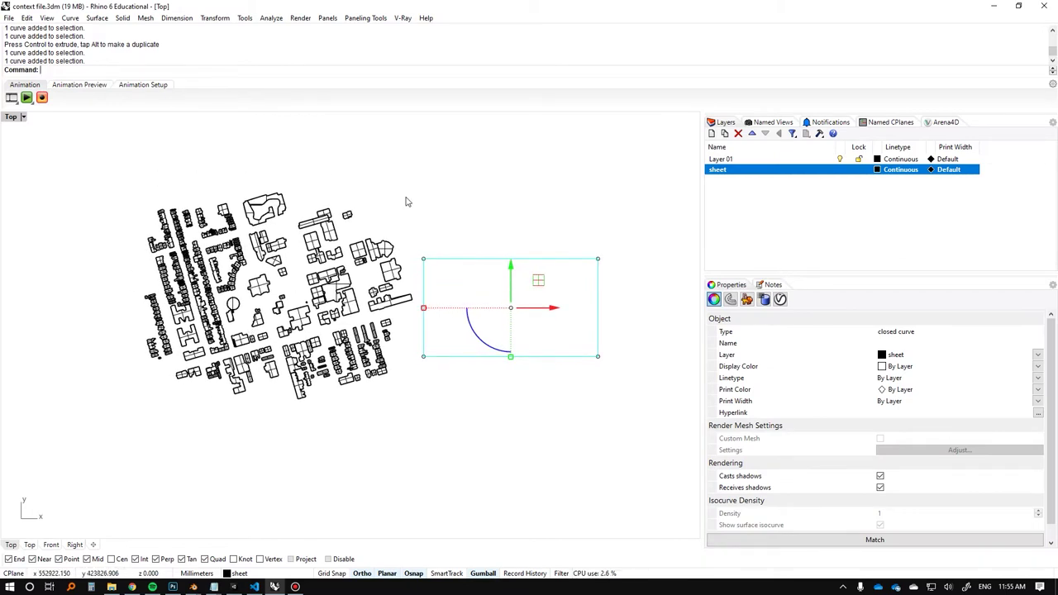
click(404, 199)
Check the width of the large building above the round one with a temporary polyline between its outer corners.
scroll(270, 300, up, 16)
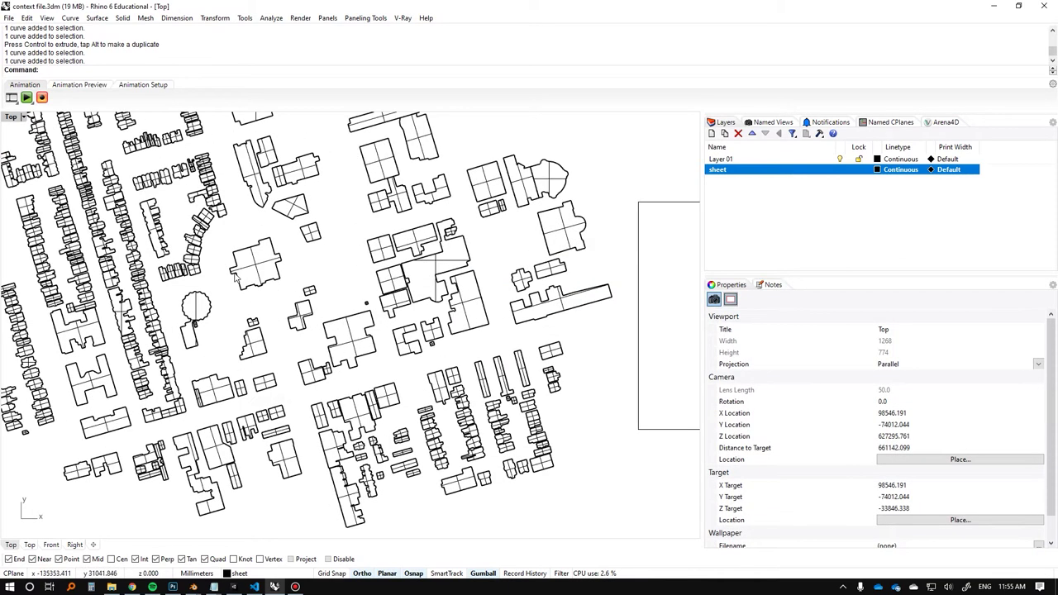
right_drag(236, 269, 282, 309)
text(pl)
key(Return)
click(266, 303)
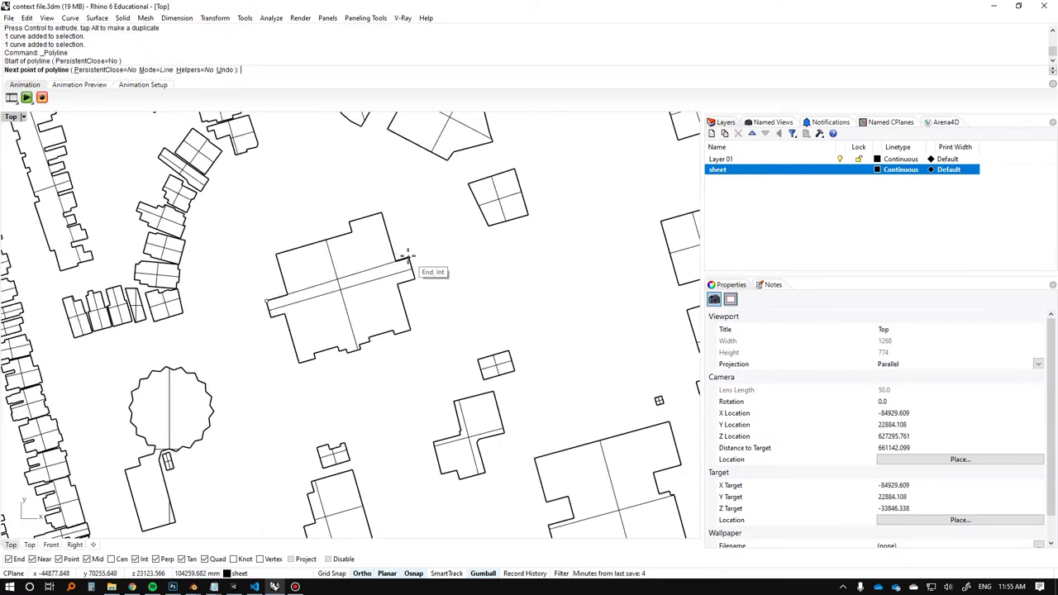
scroll(406, 256, down, 5)
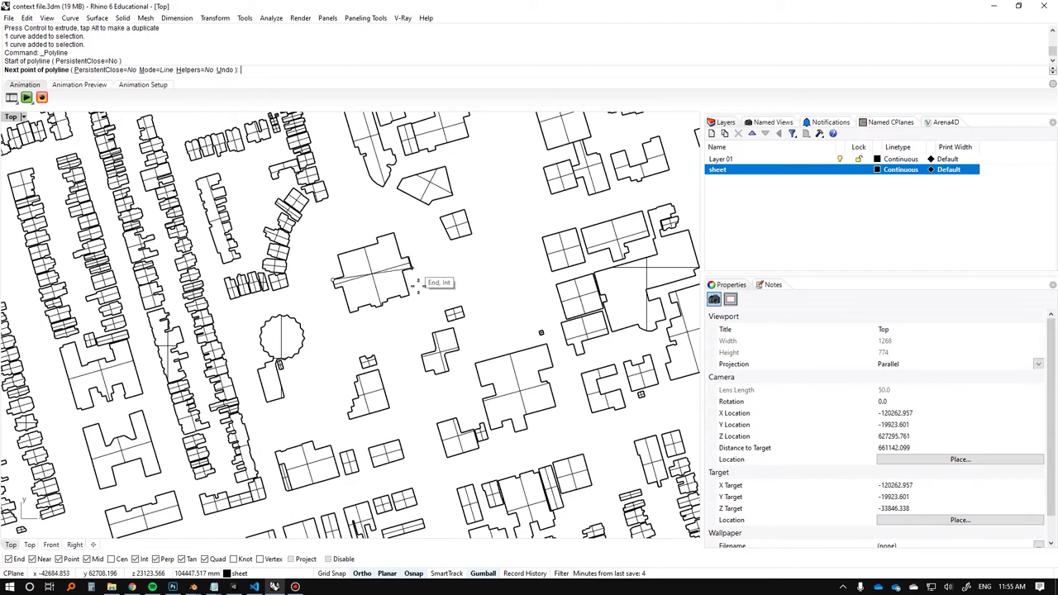
key(Escape)
scroll(483, 242, down, 5)
scroll(484, 243, up, 4)
scroll(415, 285, down, 4)
right_drag(415, 285, 335, 274)
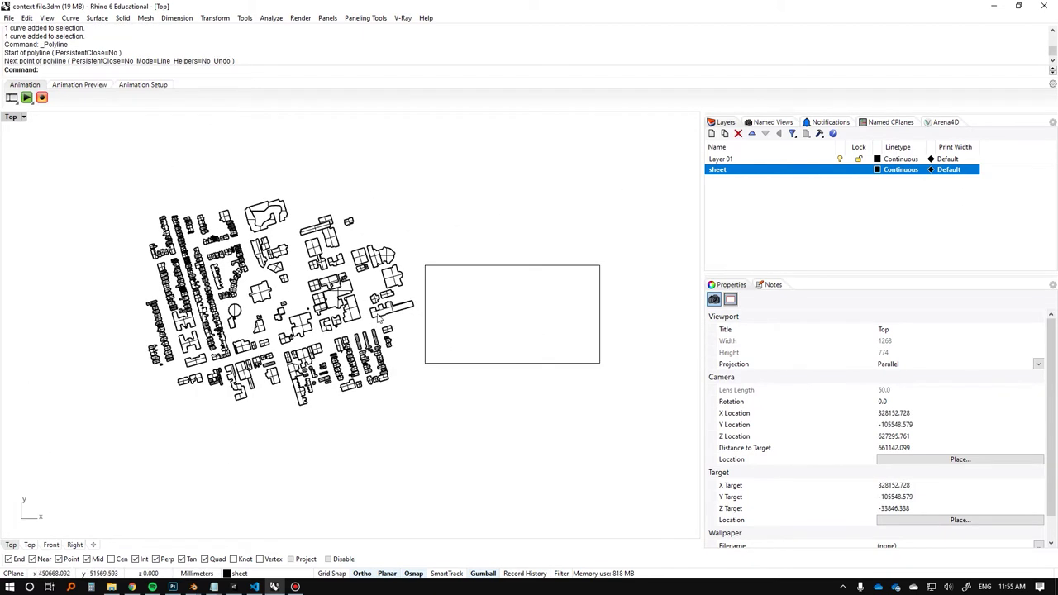
Scale all the buildings and the sheet rectangle together to 1/1000 and zoom to the scaled objects.
drag(505, 257, 463, 378)
click(457, 401)
click(596, 182)
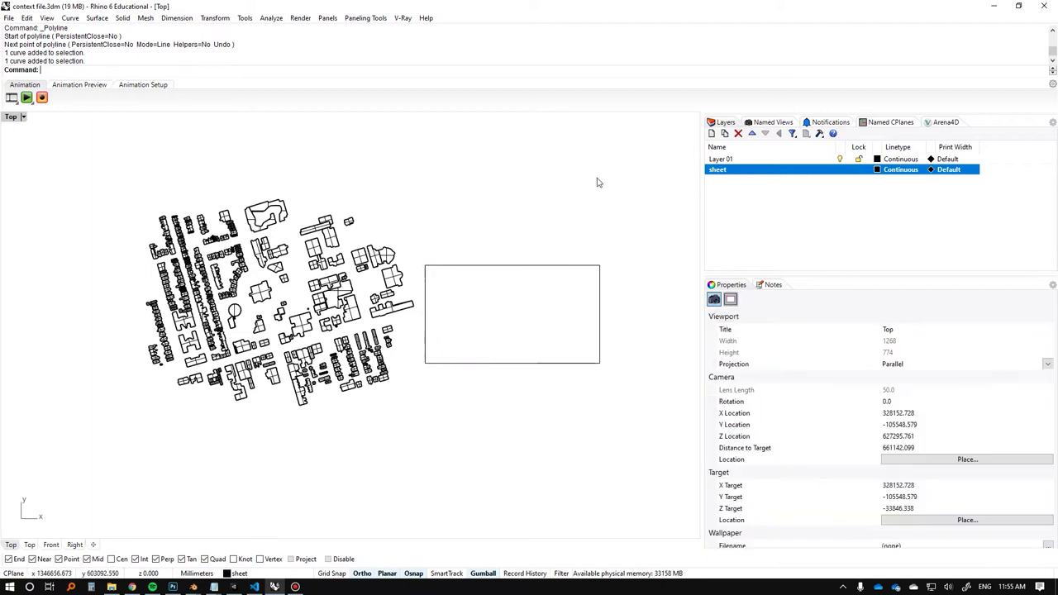
drag(631, 158, 122, 456)
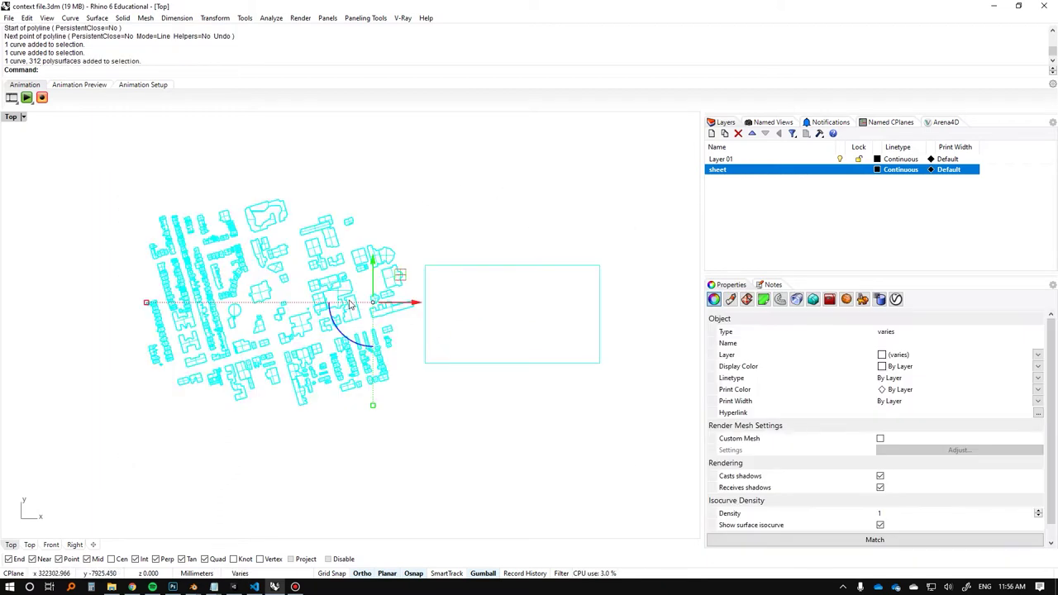
click(146, 303)
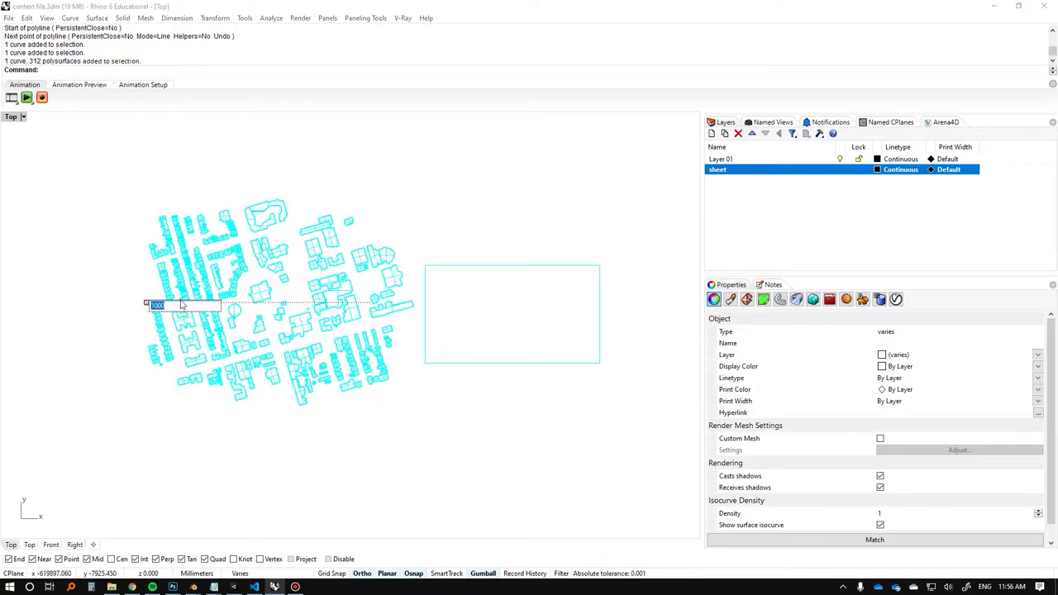
click(615, 169)
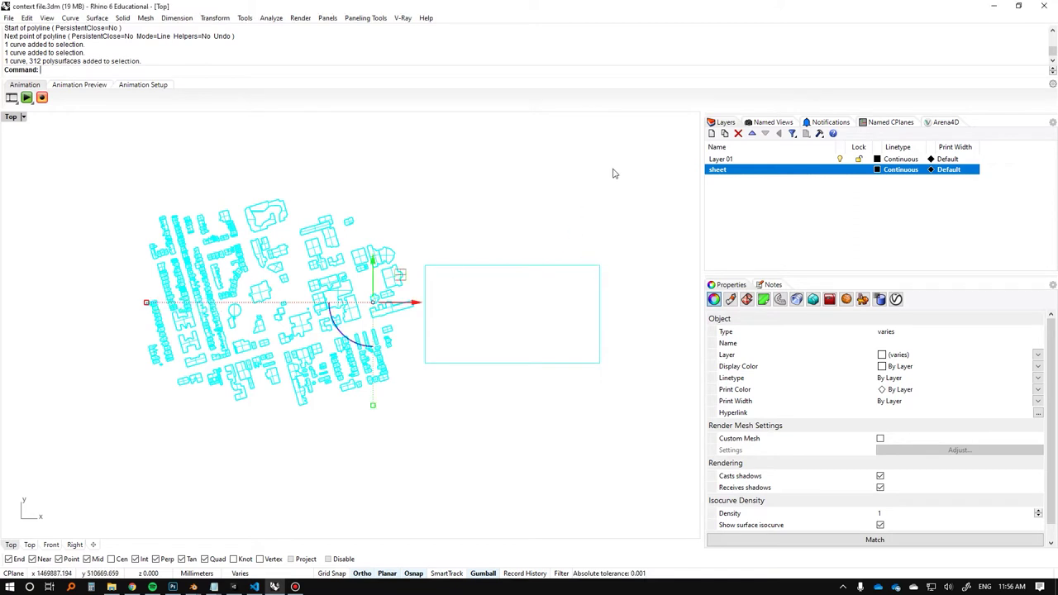
click(147, 306)
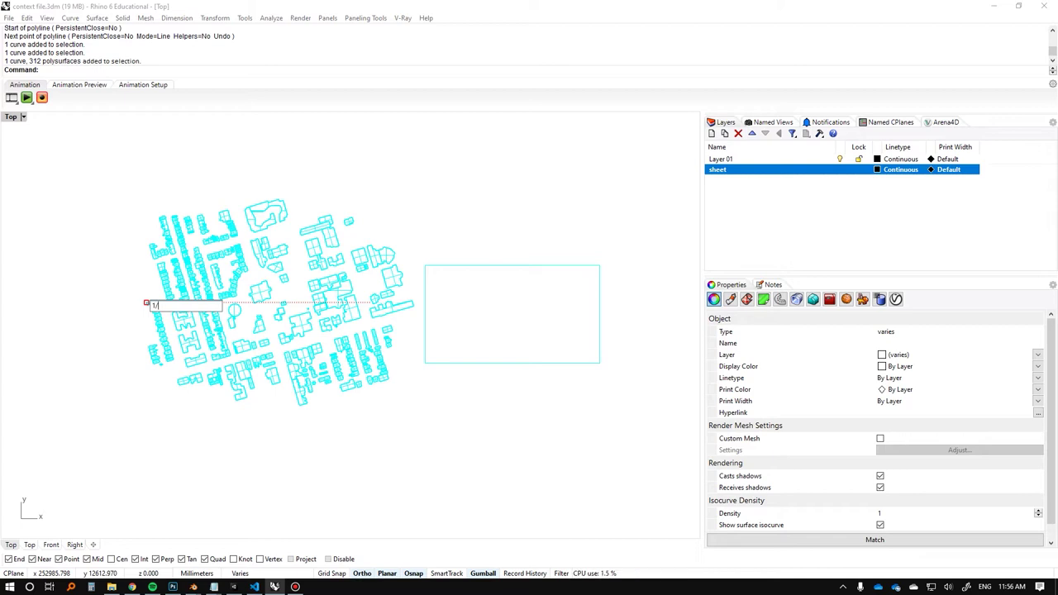
key(Return)
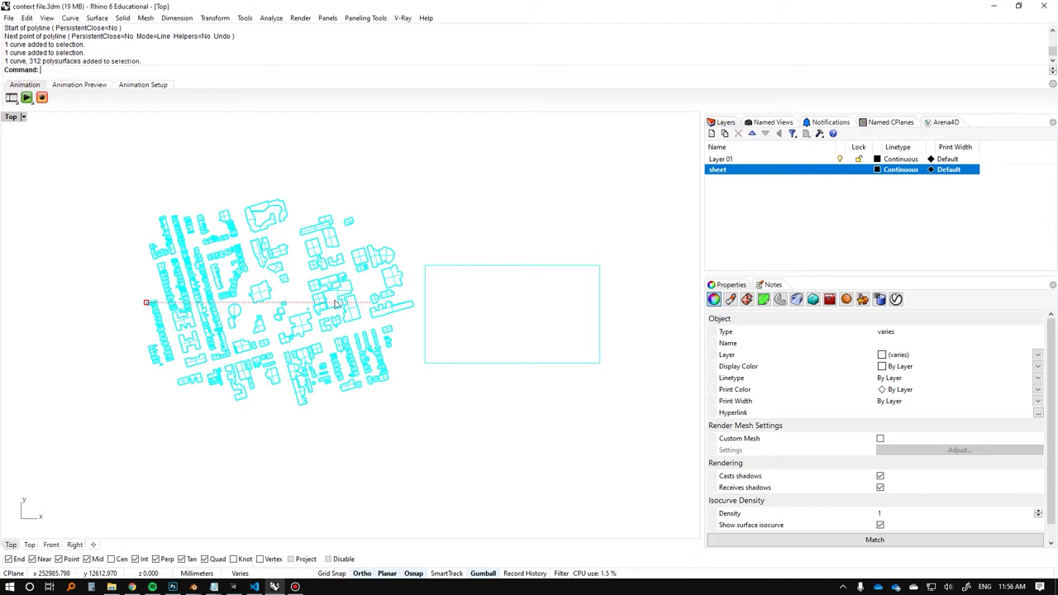
text(ZS)
key(Return)
scroll(395, 312, down, 2)
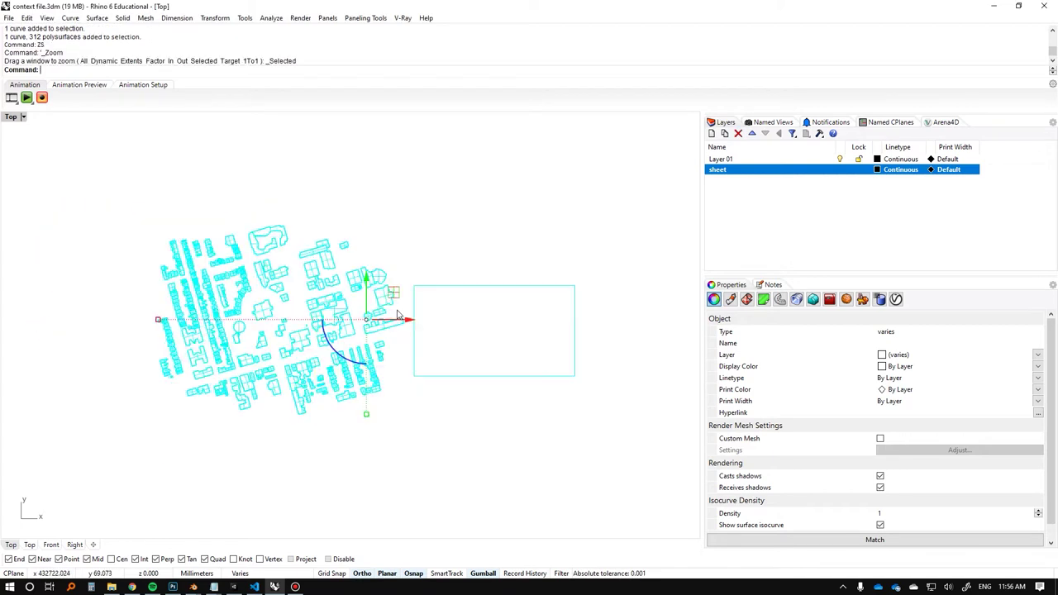
key(Escape)
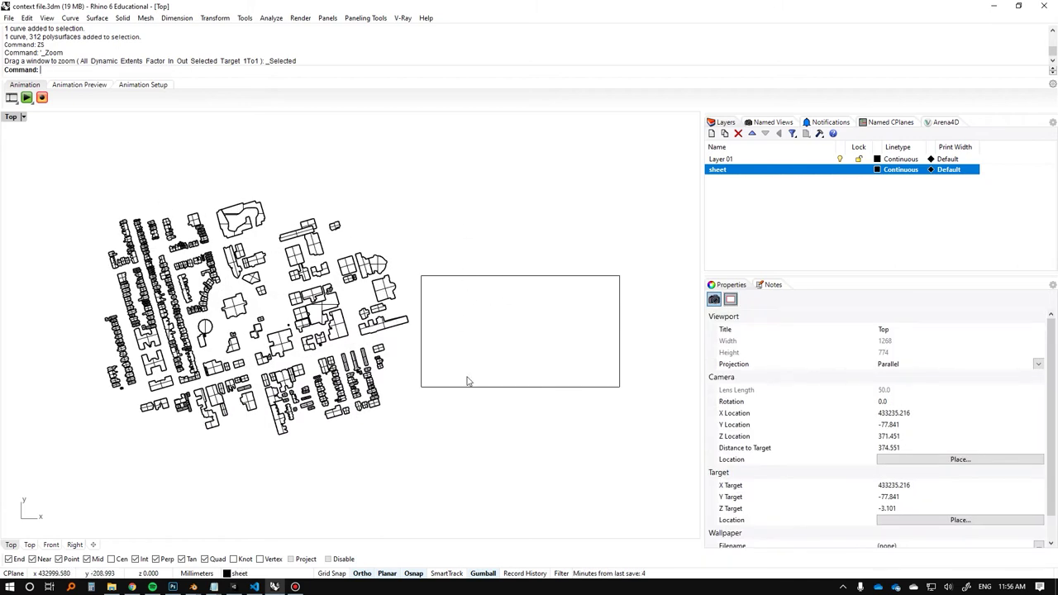
right_drag(467, 378, 428, 361)
text(pl)
key(Return)
click(381, 369)
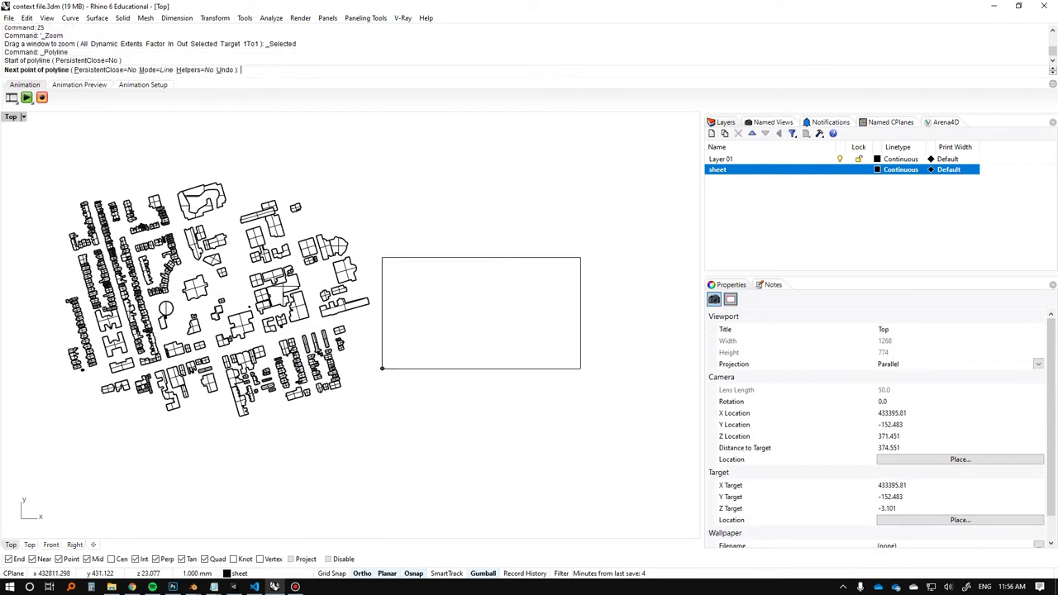
text(1")
key(Return)
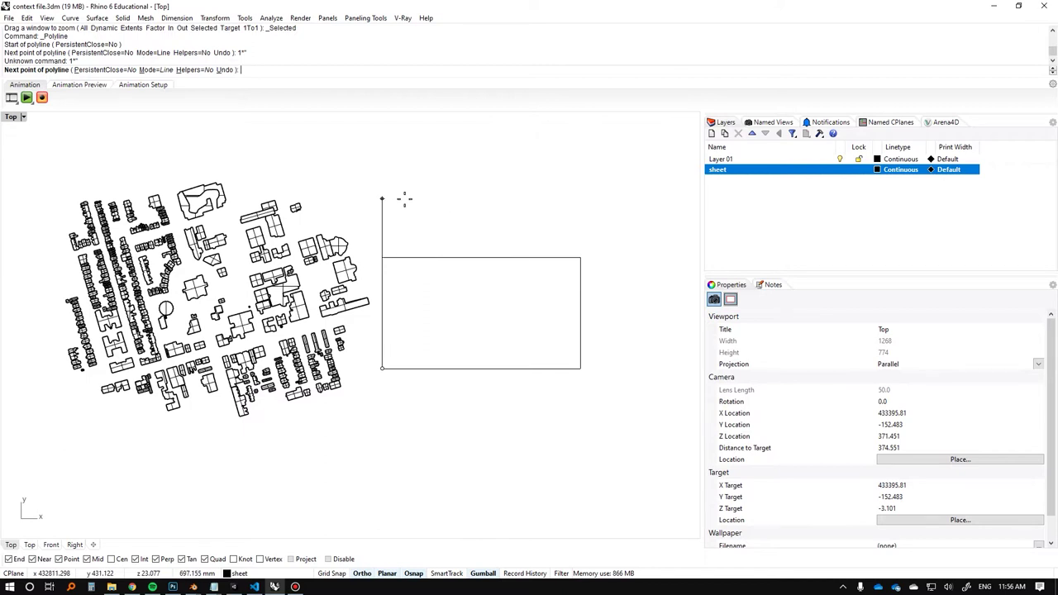
key(Escape)
text(rec)
key(Return)
text(p)
key(Return)
click(382, 369)
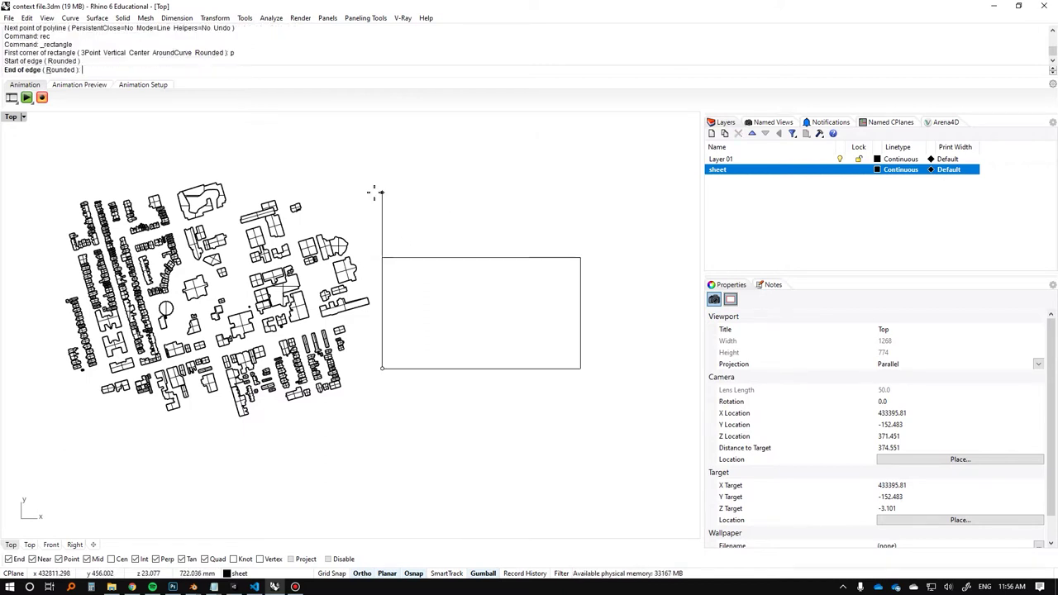
text(18")
key(Return)
click(374, 193)
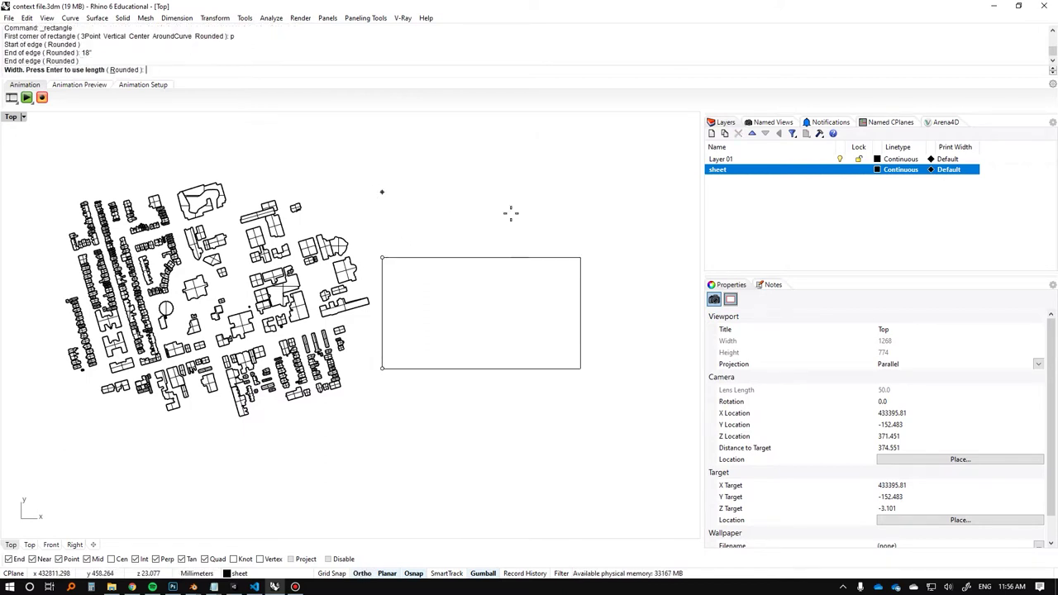
key(Escape)
text(pl)
key(Return)
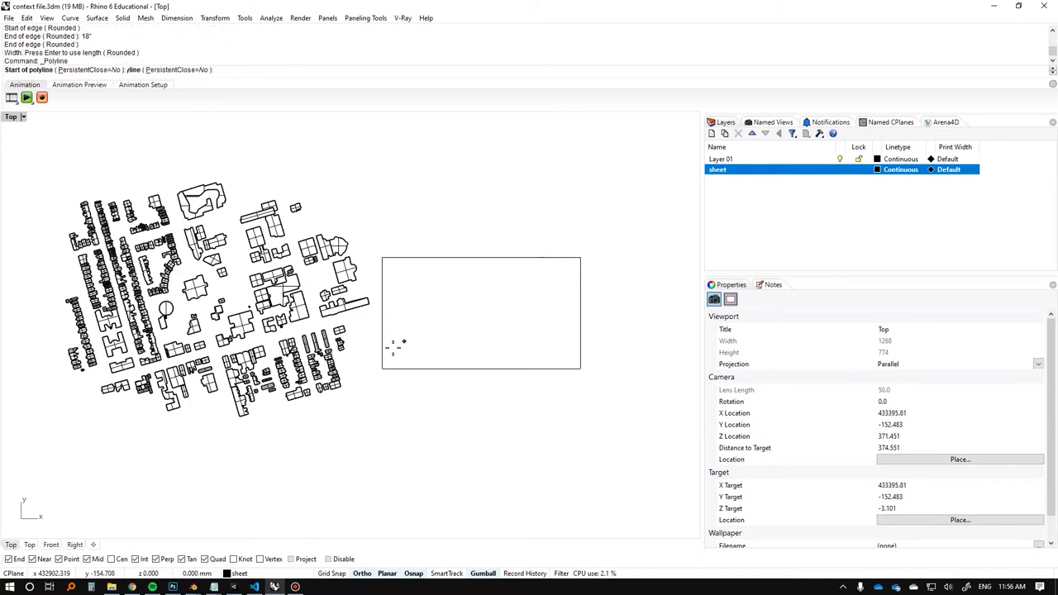
click(384, 365)
click(388, 354)
key(Escape)
Draw an 18" by 32" rectangle perpendicular to the CPlane option-wise, starting at the sheet outline's lower-left corner, to check the outline's size.
text(rec)
key(Return)
text(p)
key(Return)
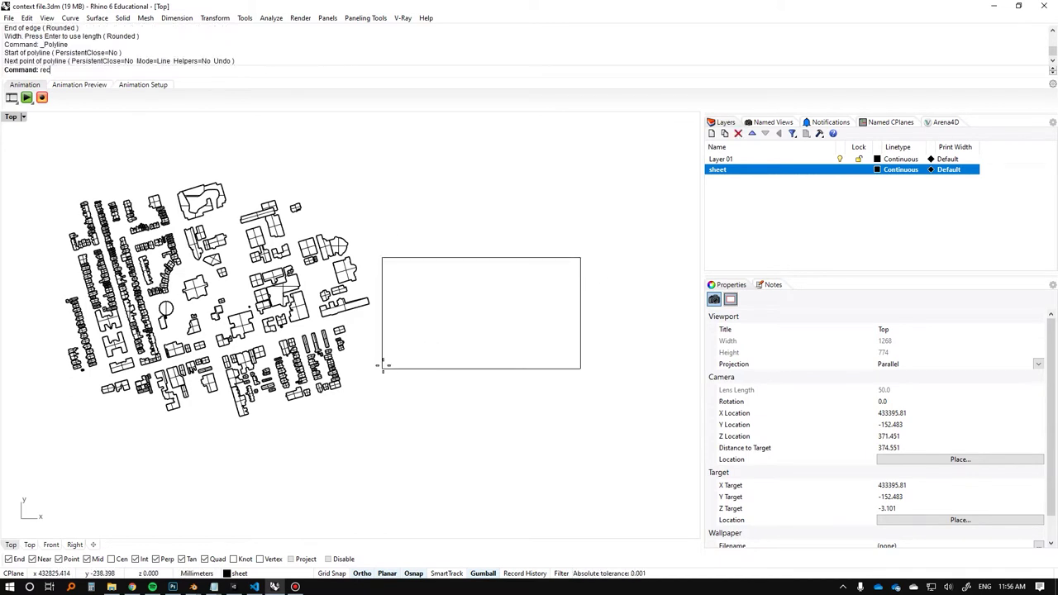
click(382, 368)
scroll(382, 369, up, 1)
text(18")
key(Return)
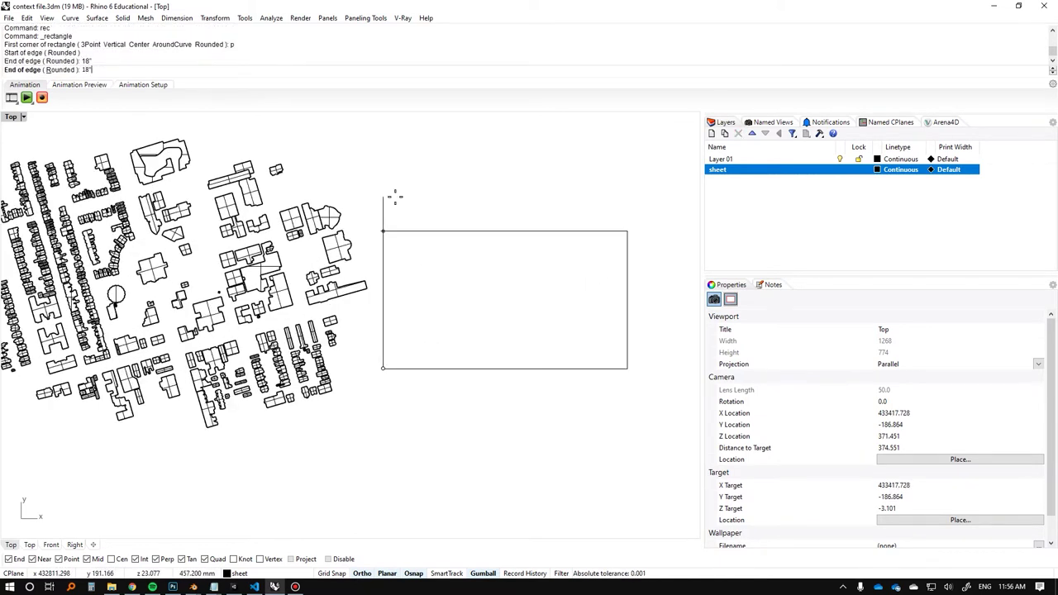
click(395, 196)
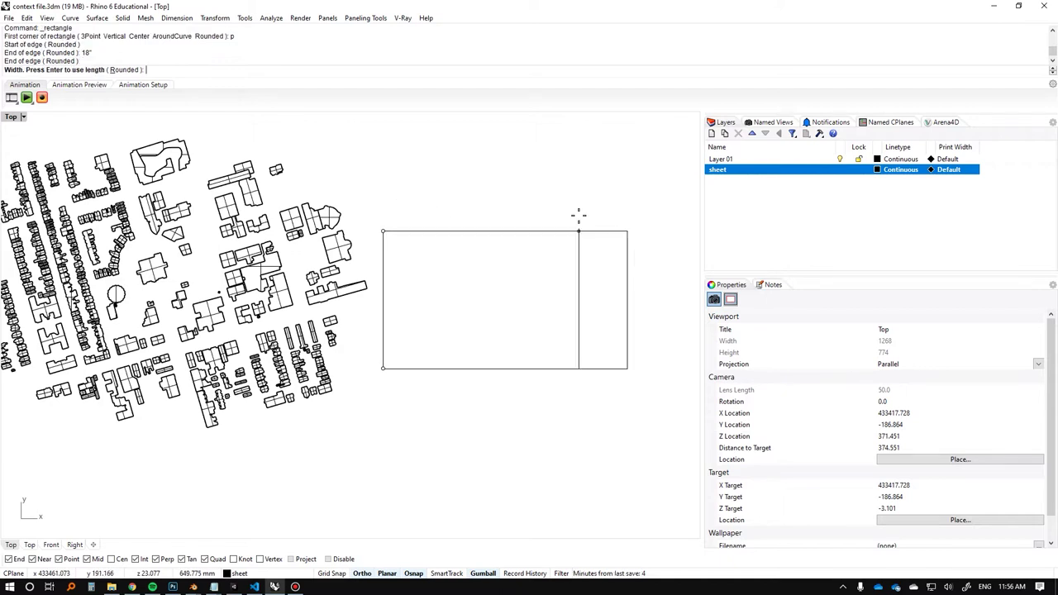
text(32)
key(Return)
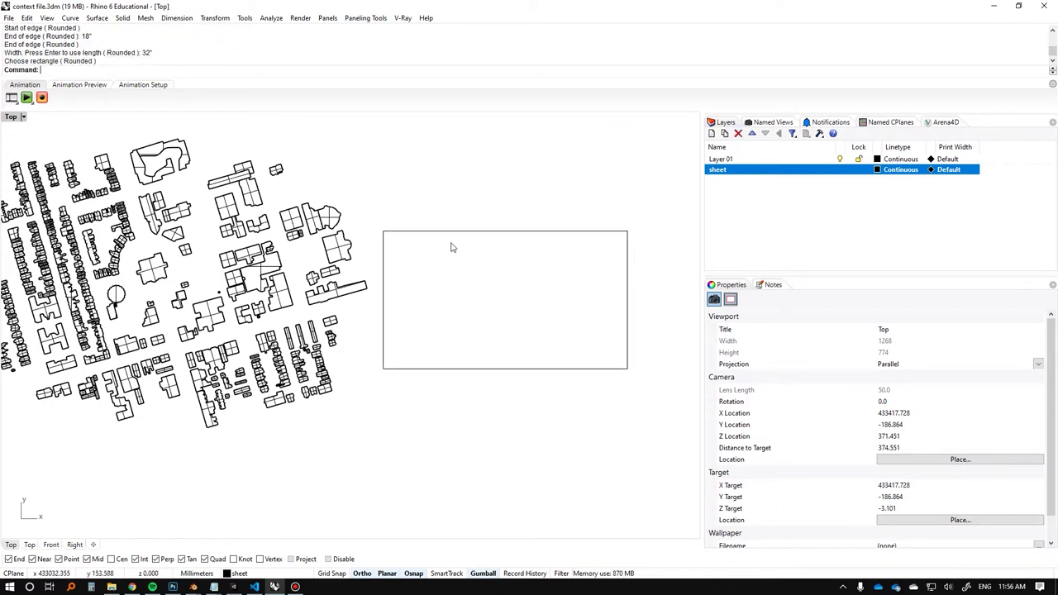
Delete the duplicate rectangle lying over the sheet outline.
click(452, 236)
key(Return)
key(Delete)
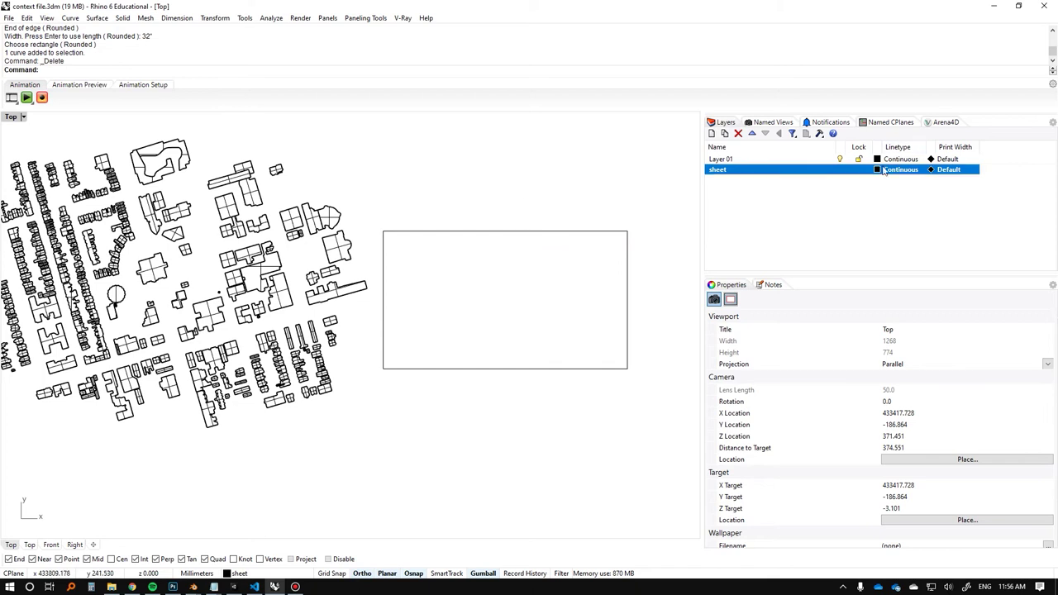
Set the color of the sheet layer to Red.
click(877, 169)
click(777, 216)
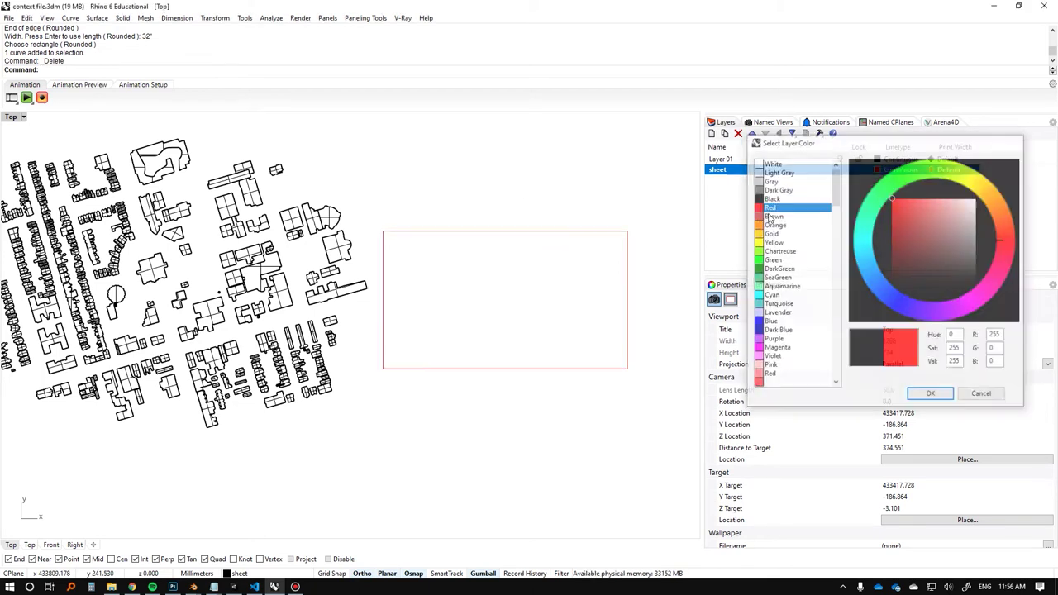
click(935, 392)
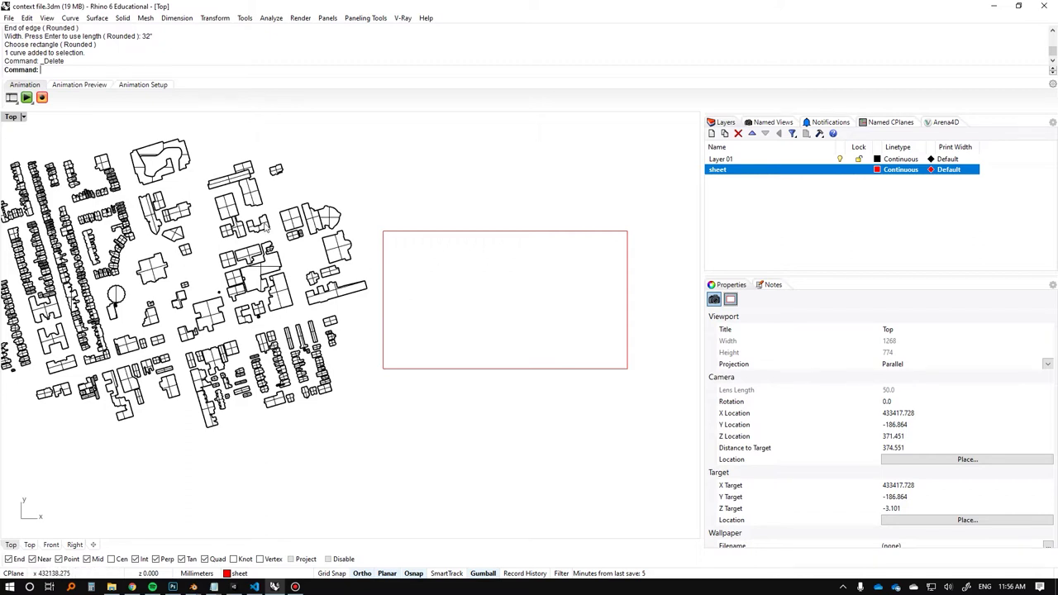
Move the sheet rectangle over the middle of the context buildings to compare their sizes.
scroll(350, 262, down, 4)
right_drag(361, 248, 427, 253)
scroll(427, 251, up, 4)
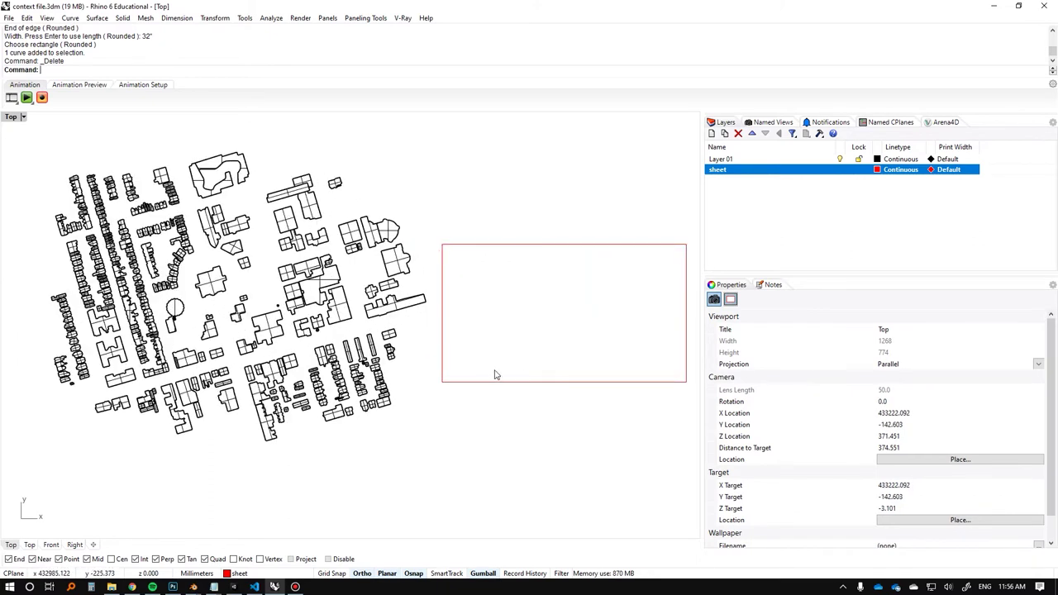
right_drag(392, 376, 456, 384)
right_drag(486, 343, 437, 337)
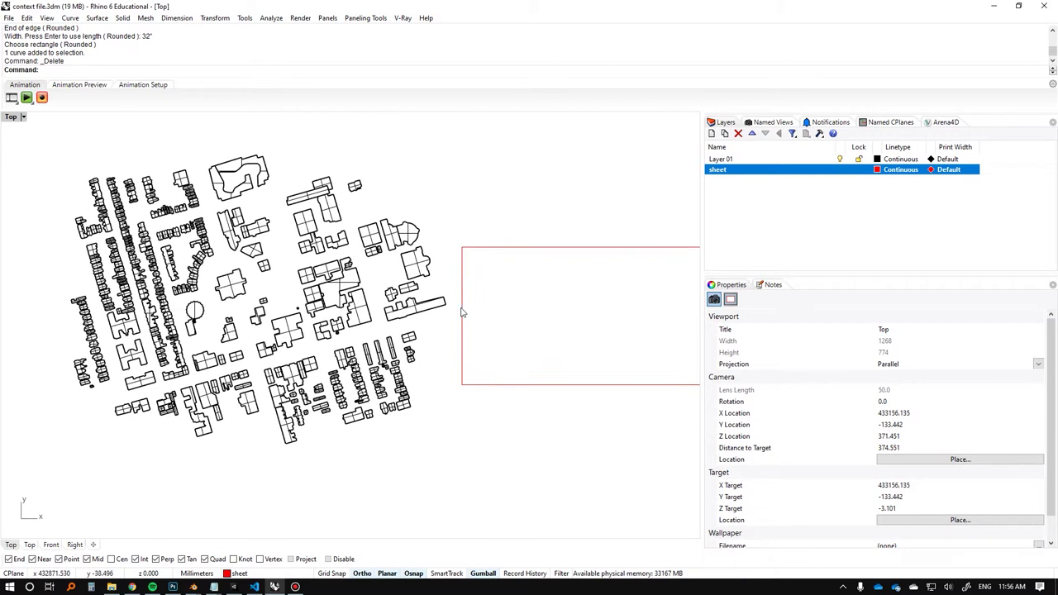
scroll(463, 312, down, 2)
click(529, 268)
scroll(536, 274, up, 1)
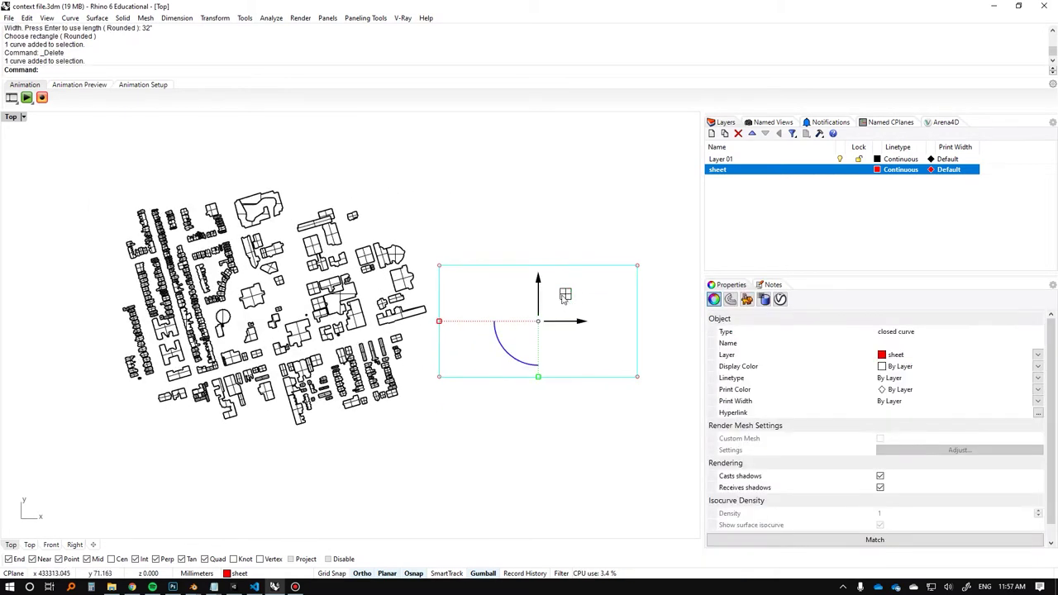
drag(569, 297, 301, 276)
click(570, 251)
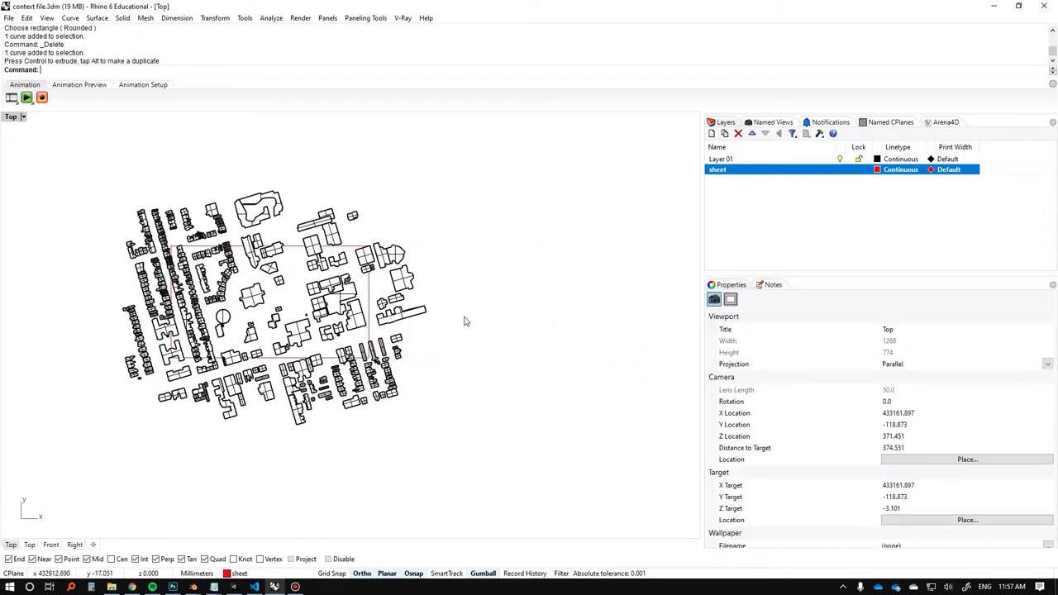
Move the sheet rectangle back to the empty area beside the buildings, clear of their footprints.
scroll(463, 322, up, 1)
scroll(310, 238, up, 1)
click(313, 223)
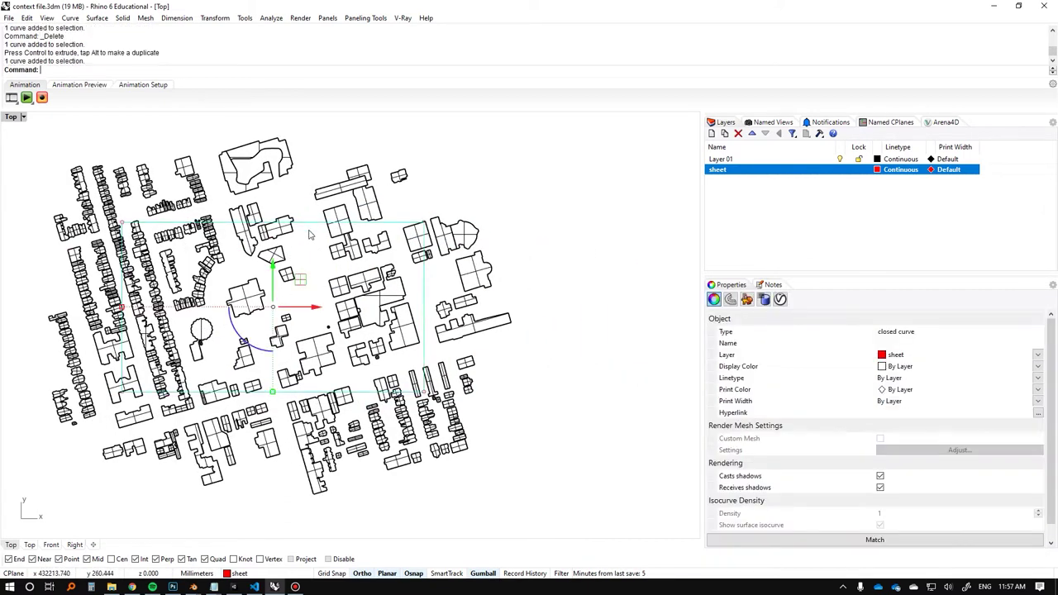
drag(302, 281, 594, 283)
scroll(380, 255, down, 4)
scroll(587, 292, up, 6)
scroll(591, 282, down, 4)
click(423, 238)
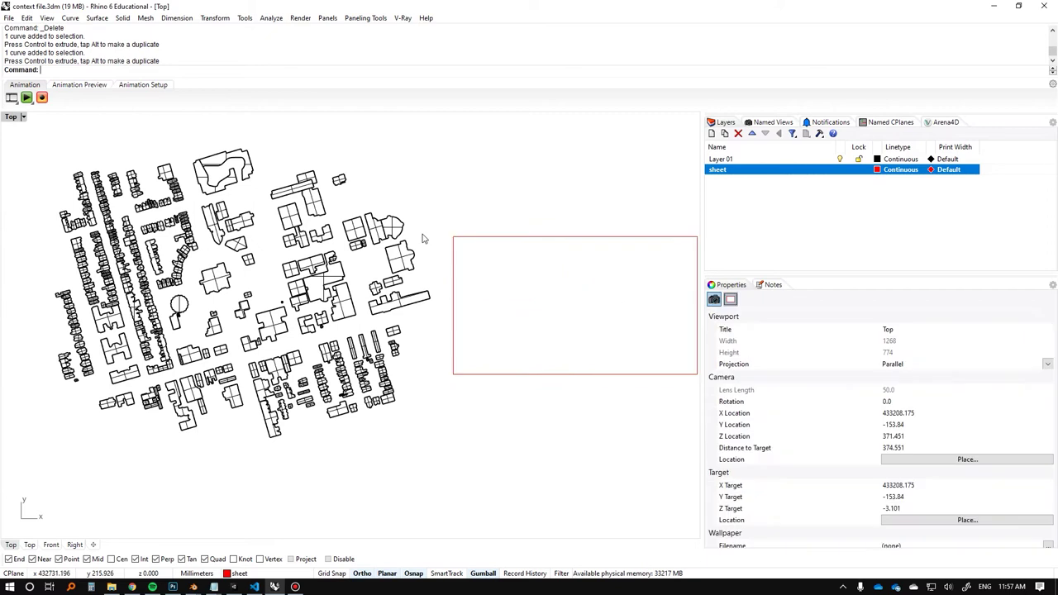
Cover the site with the sheet rectangle and two copies, one of them upright, to estimate how many sheets the buildings span.
click(491, 238)
drag(490, 238, 82, 142)
key(Escape)
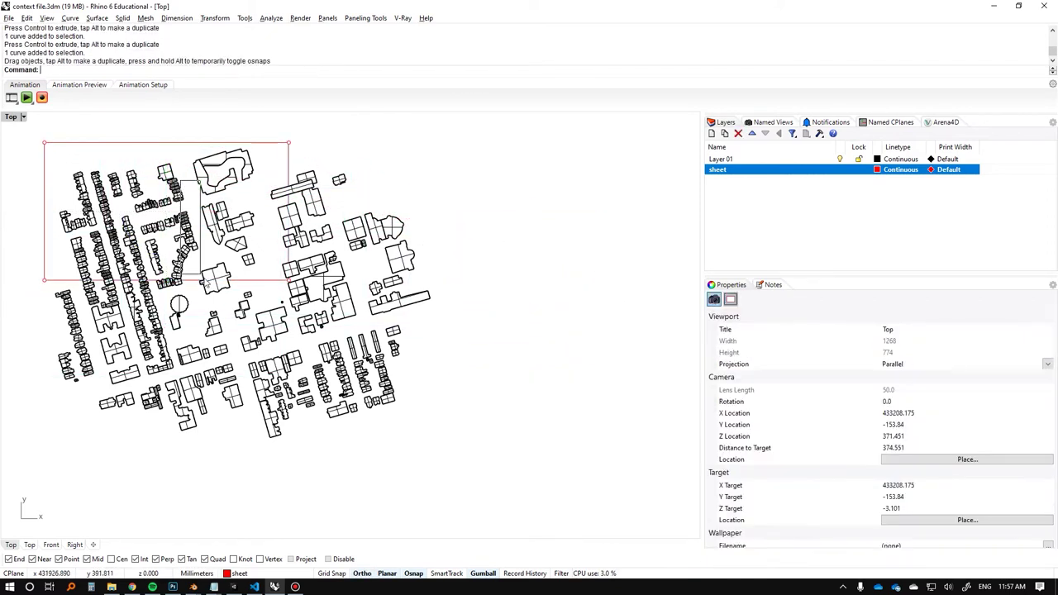
click(196, 143)
drag(192, 185, 425, 245)
drag(355, 292, 421, 315)
drag(366, 243, 323, 233)
key(Escape)
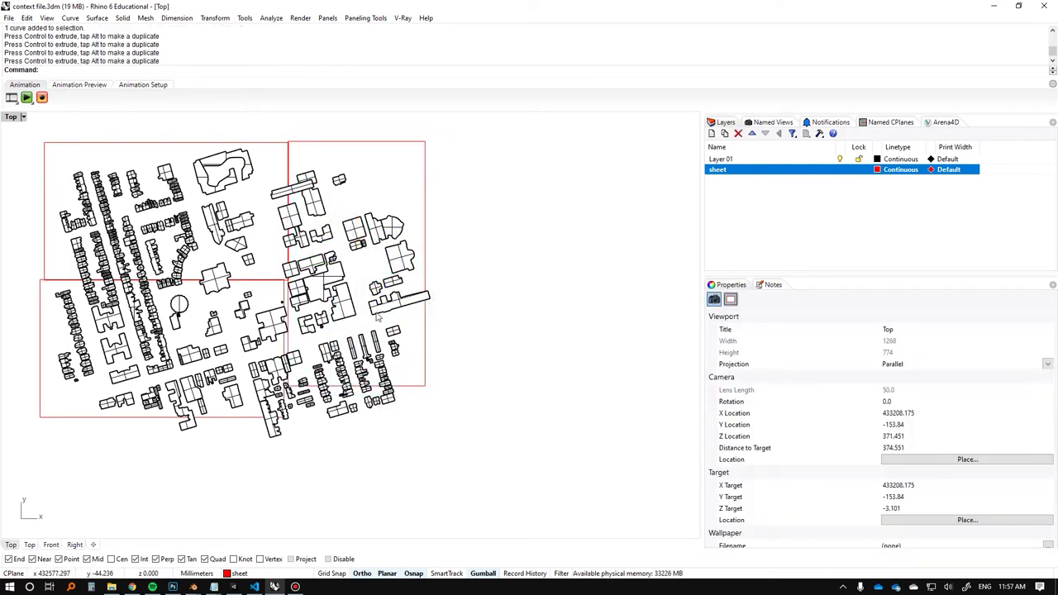
scroll(370, 306, up, 2)
scroll(360, 295, down, 3)
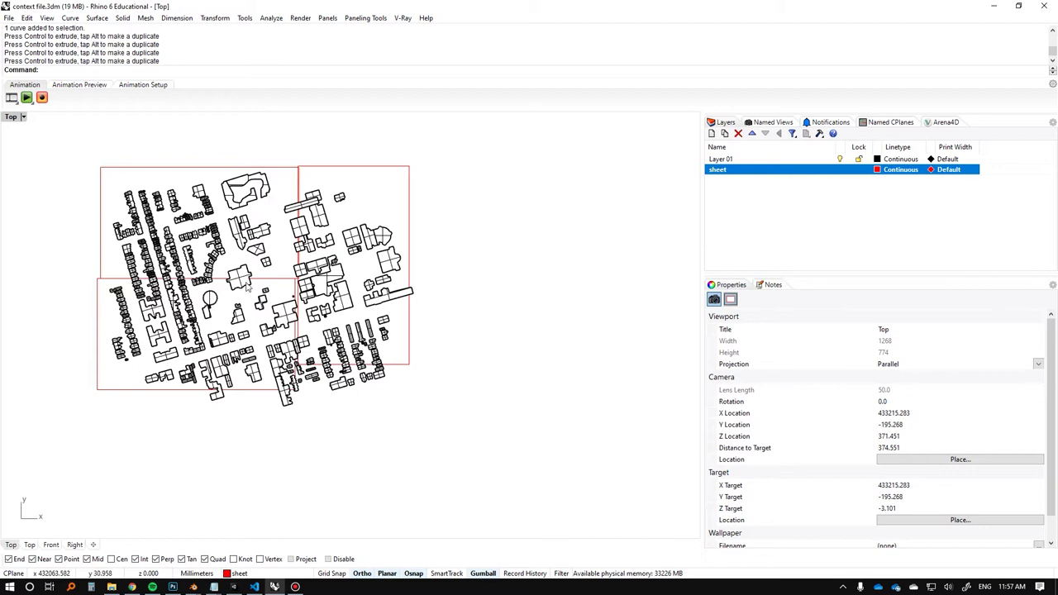
scroll(246, 286, up, 1)
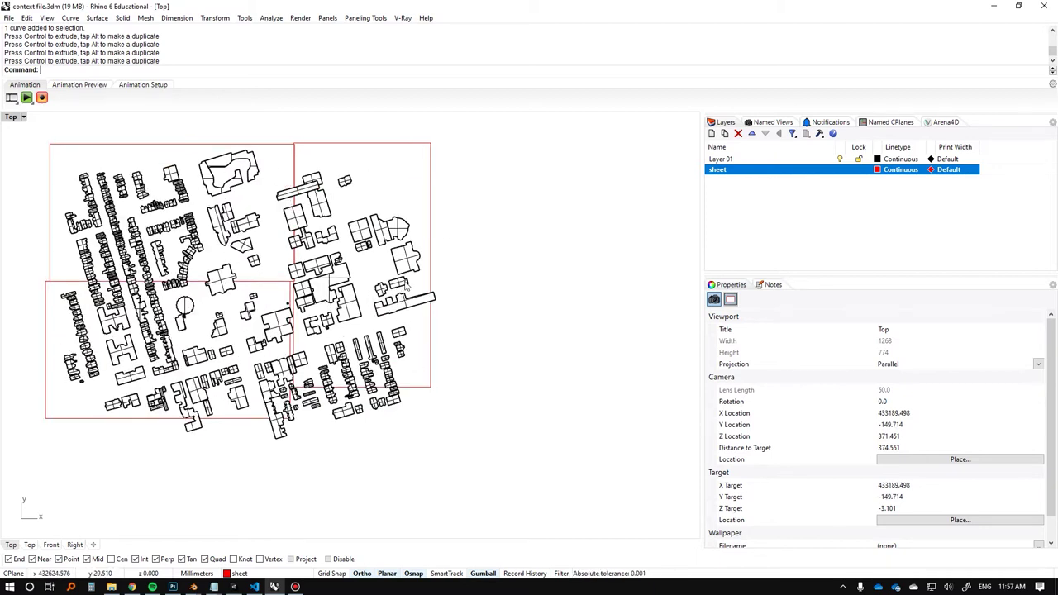
Undo the trial copies and moves of the sheet rectangle over the buildings.
key(ctrl+z)
key(ctrl+z)
key(ctrl+z)
key(ctrl+z)
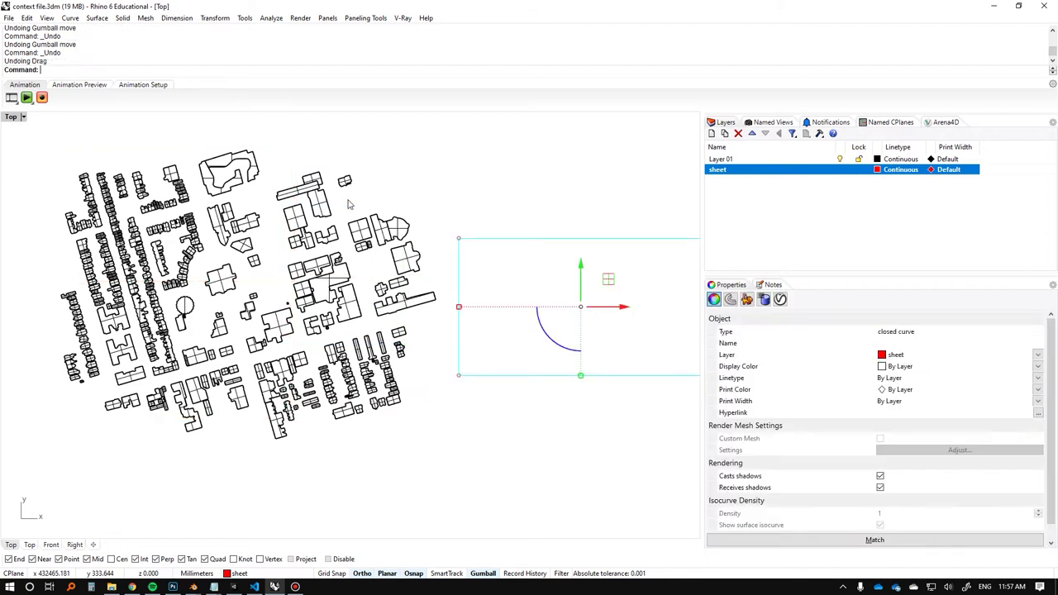
key(ctrl+z)
scroll(428, 240, down, 3)
scroll(429, 198, up, 2)
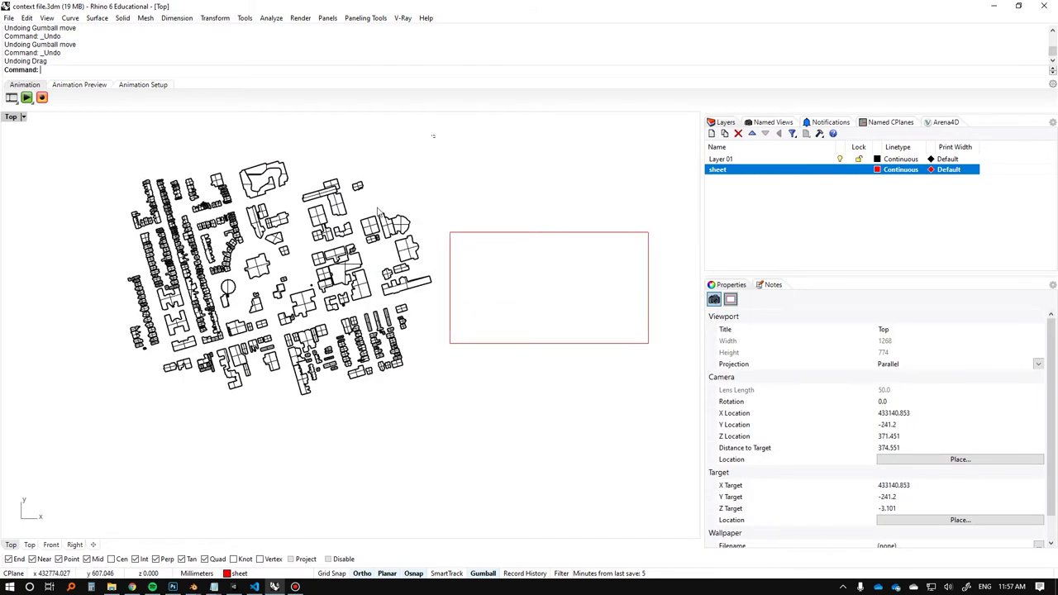
Launch Grasshopper alongside the Rhino viewport.
drag(433, 135, 176, 455)
key(Escape)
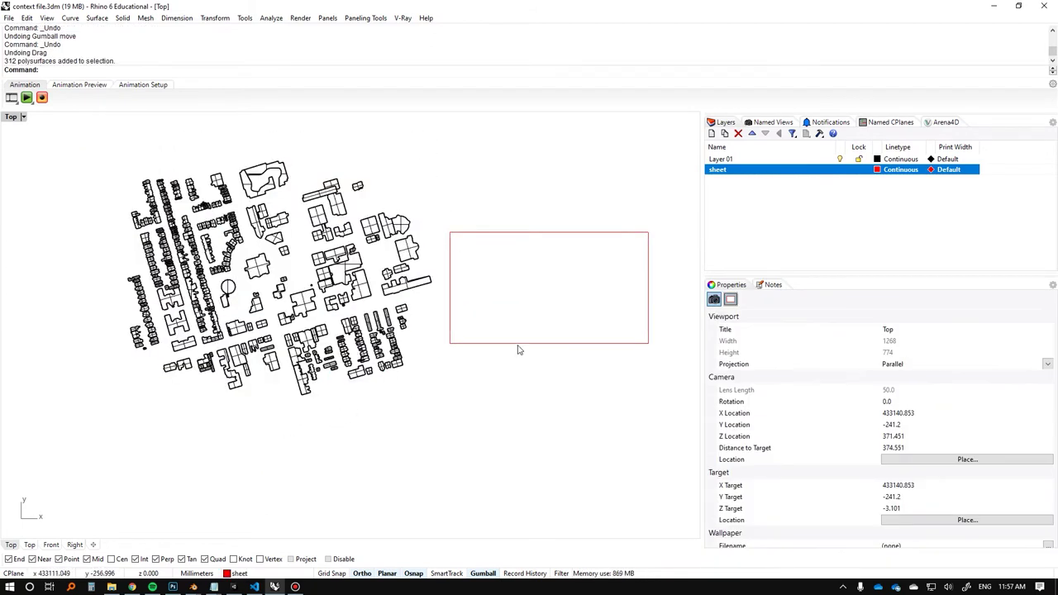
right_drag(440, 254, 401, 250)
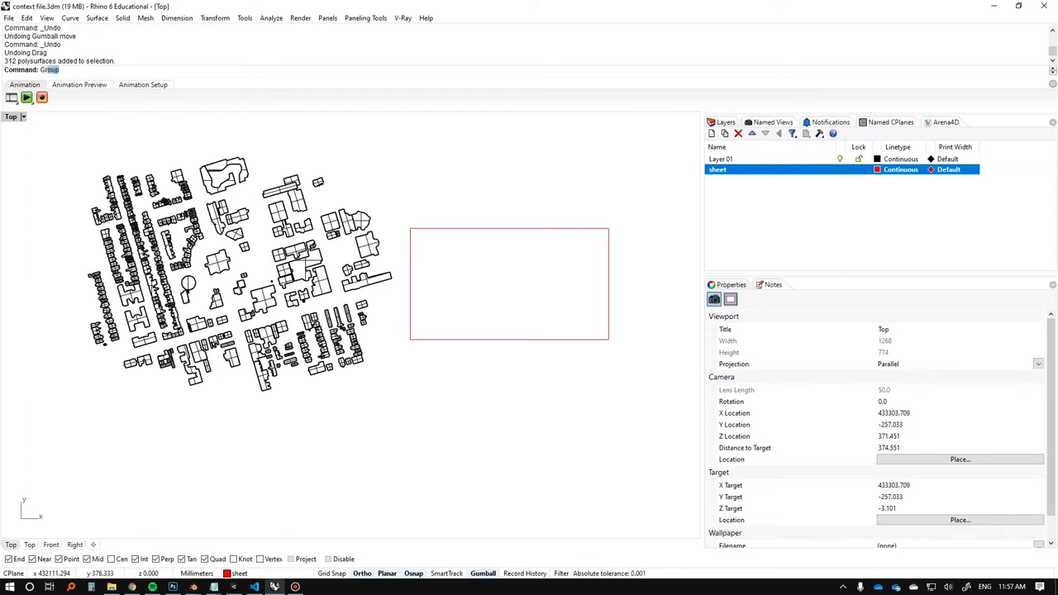
text(as)
key(Return)
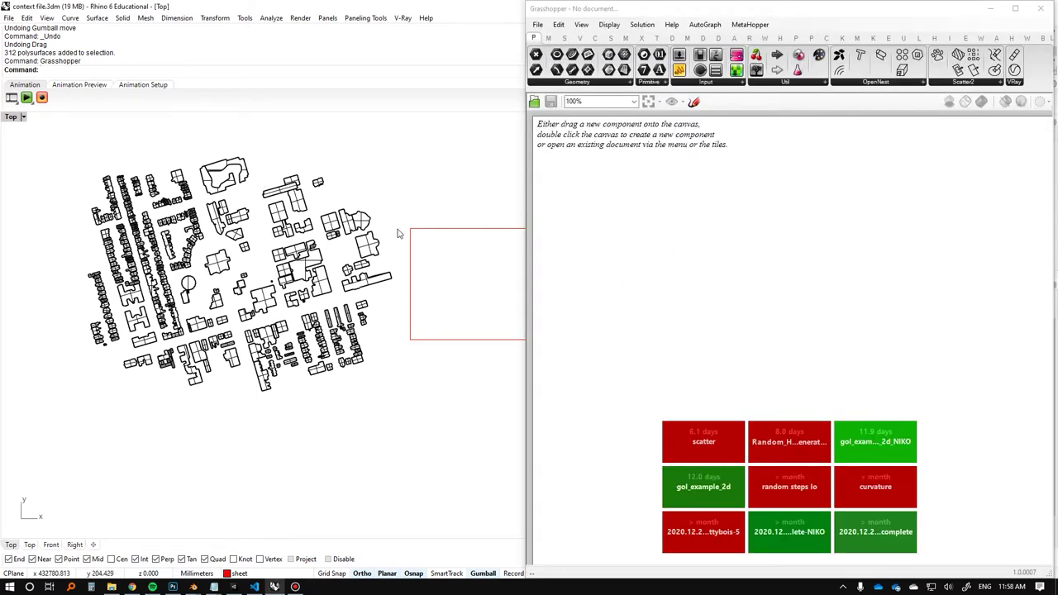
right_drag(398, 231, 365, 239)
scroll(341, 255, down, 4)
scroll(349, 227, up, 4)
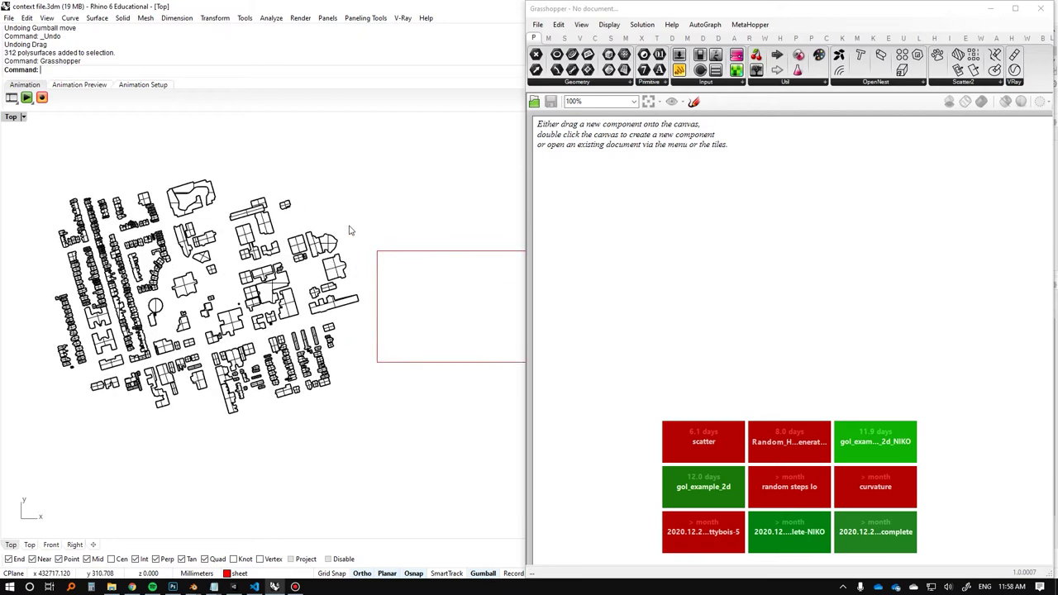
drag(345, 174, 149, 391)
click(326, 155)
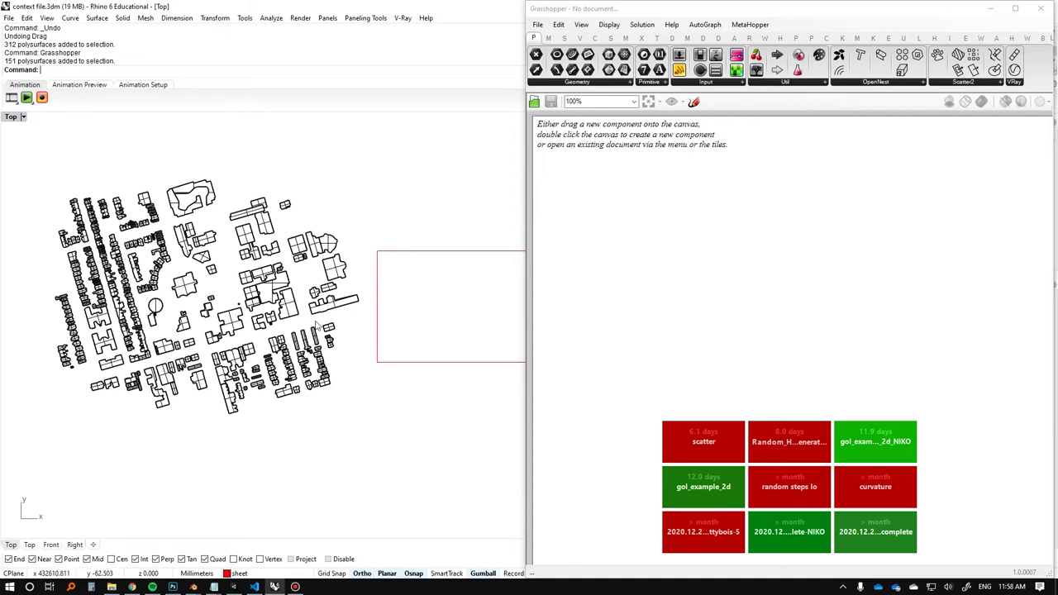
Add a Geometry parameter to the Grasshopper canvas and reference all the context buildings in it.
double_click(585, 279)
text(geo)
key(Return)
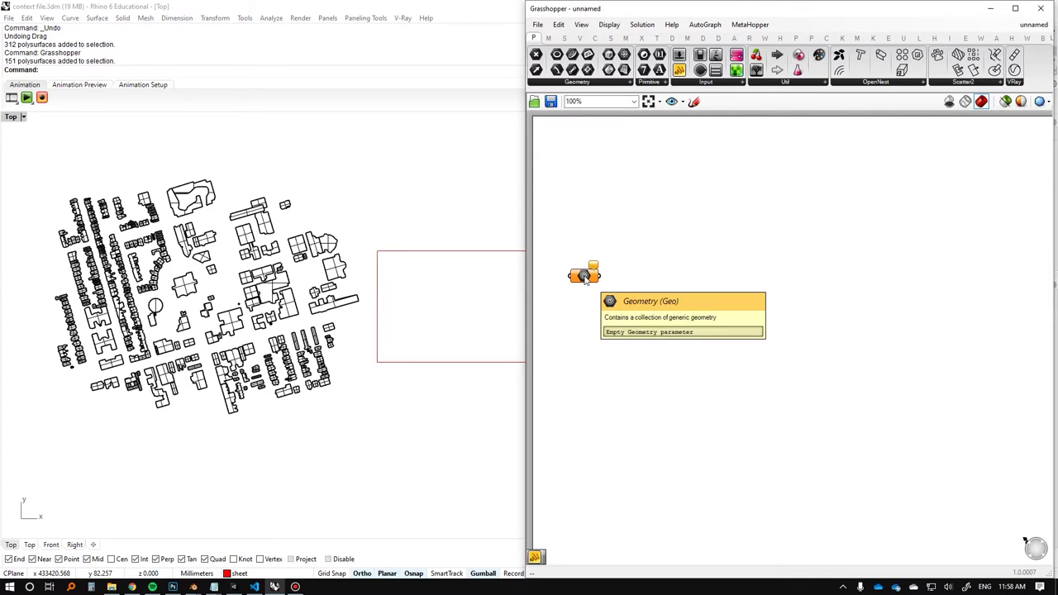
right_click(585, 275)
click(647, 427)
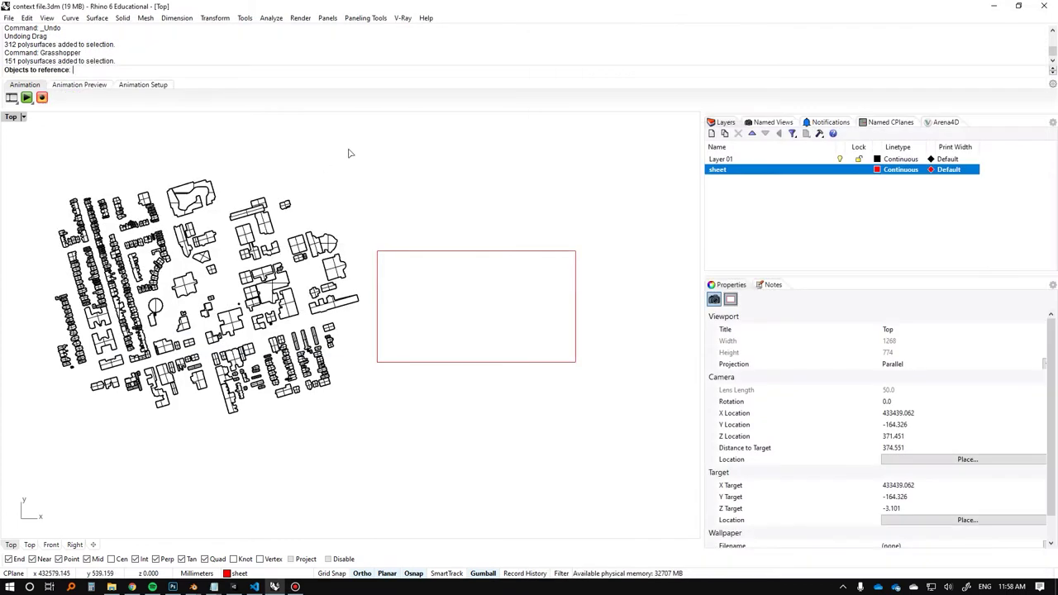
drag(364, 136, 46, 442)
key(Return)
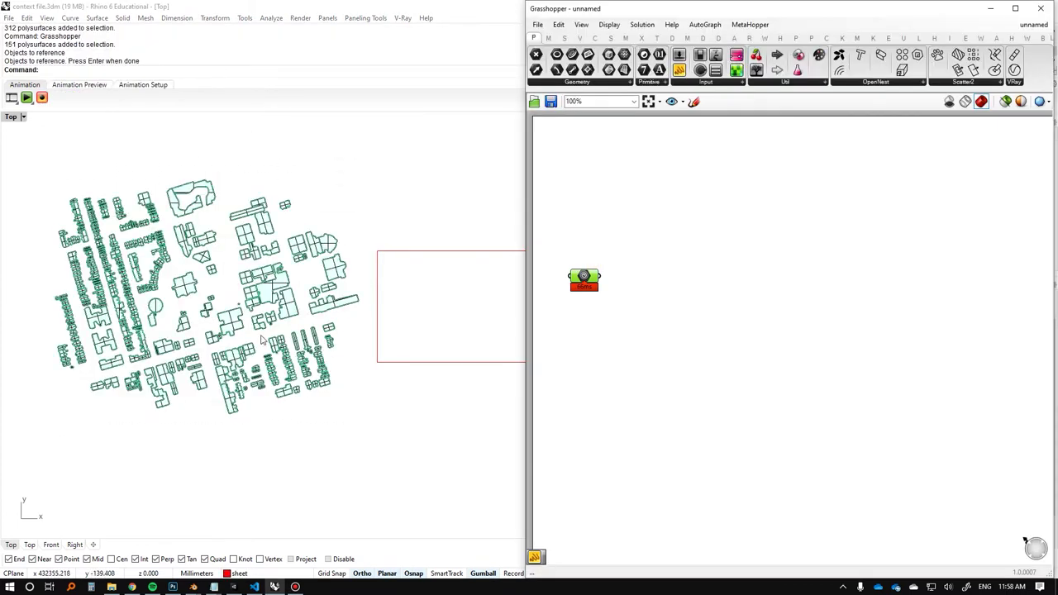
Limit the Grasshopper preview to selected components only.
scroll(204, 316, up, 5)
mouse_move(356, 360)
ctrl+shift+right_down()
mouse_move(366, 302)
mouse_move(414, 237)
mouse_move(468, 246)
mouse_move(354, 362)
ctrl+shift+right_up()
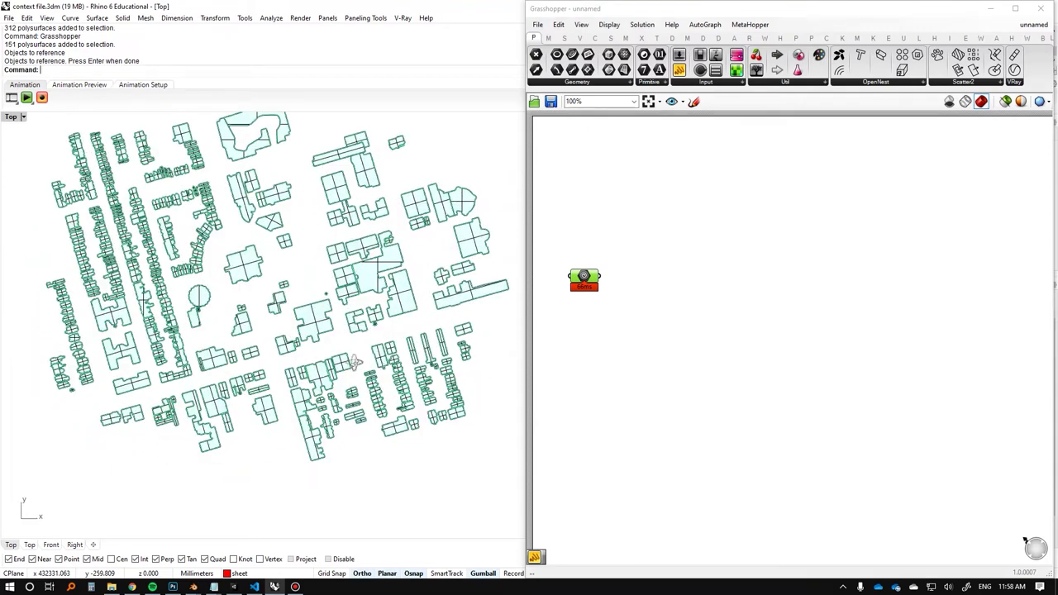
click(1006, 102)
scroll(381, 306, down, 4)
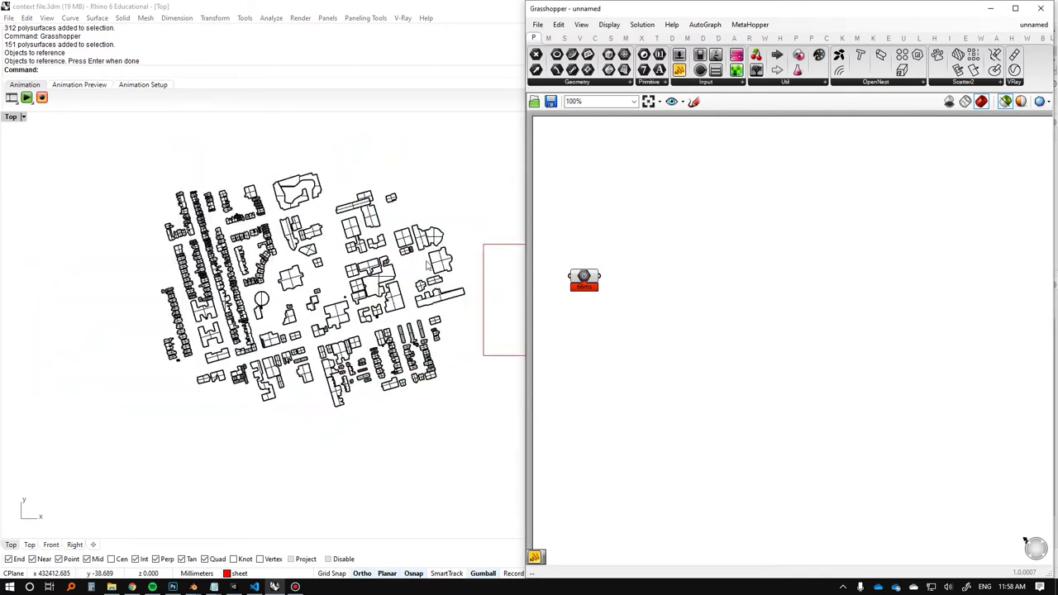
Group all the context buildings in Rhino and hide the group, leaving only the sheet rectangle.
right_drag(380, 306, 331, 362)
drag(417, 169, 94, 438)
text(g)
key(Return)
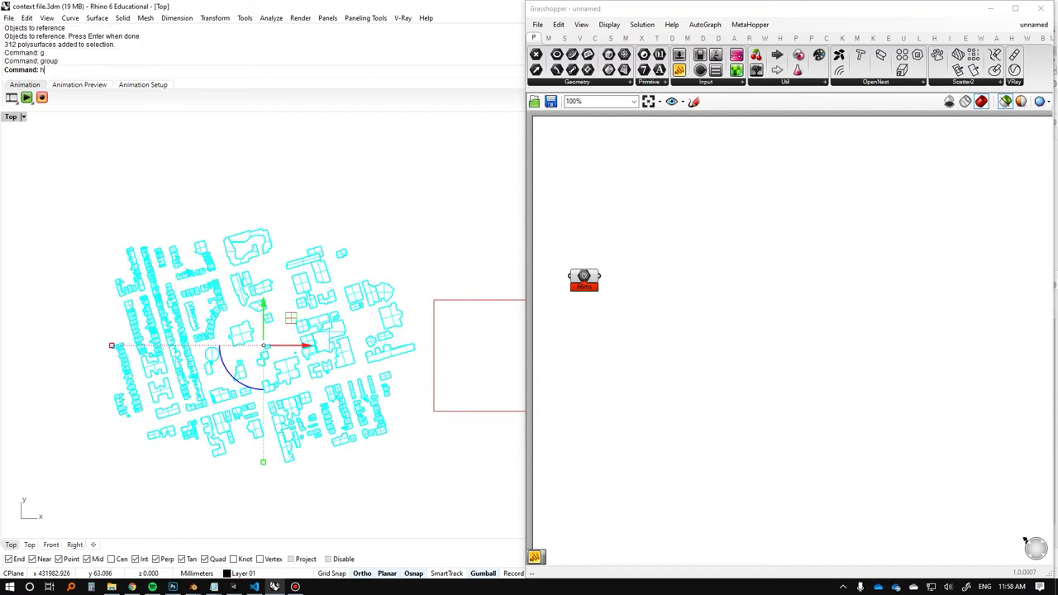
text(h)
key(Return)
right_drag(401, 353, 341, 345)
Preview the Geometry parameter's buildings in the Top view and examine the central footprints up close.
click(669, 296)
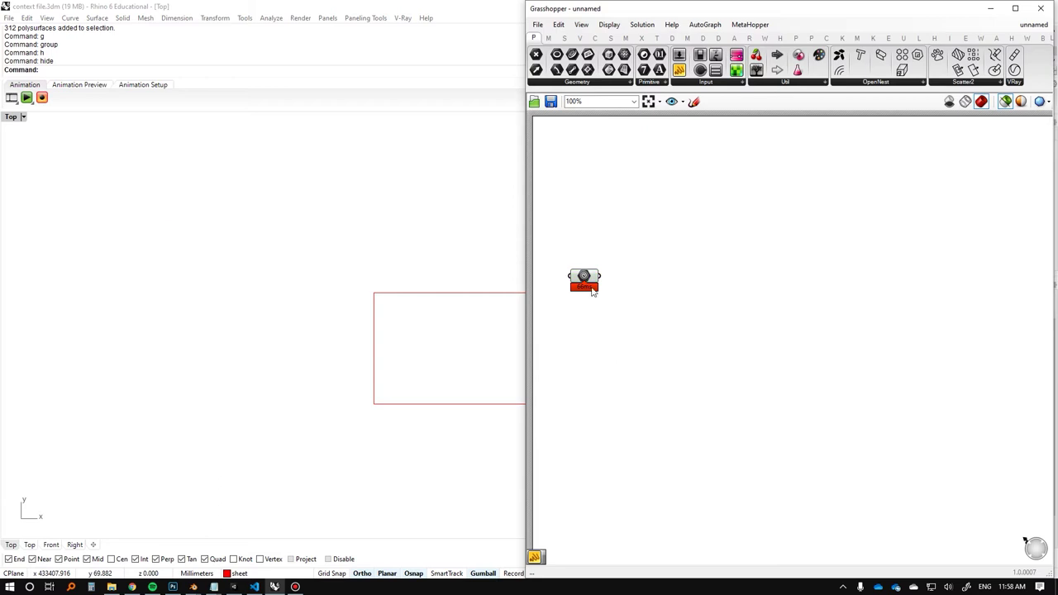
click(593, 289)
scroll(260, 343, up, 6)
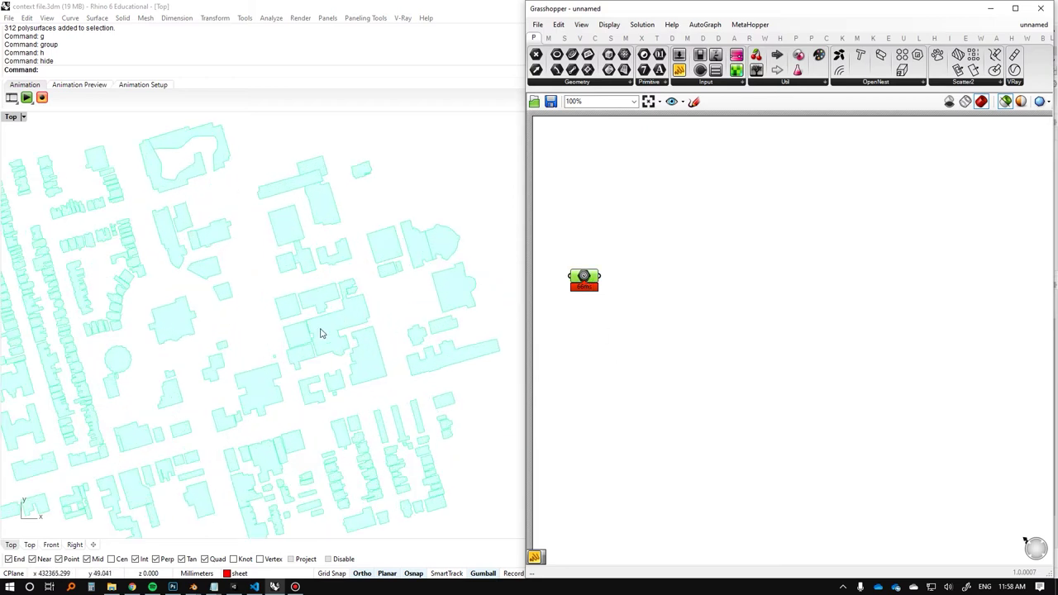
scroll(345, 354, up, 4)
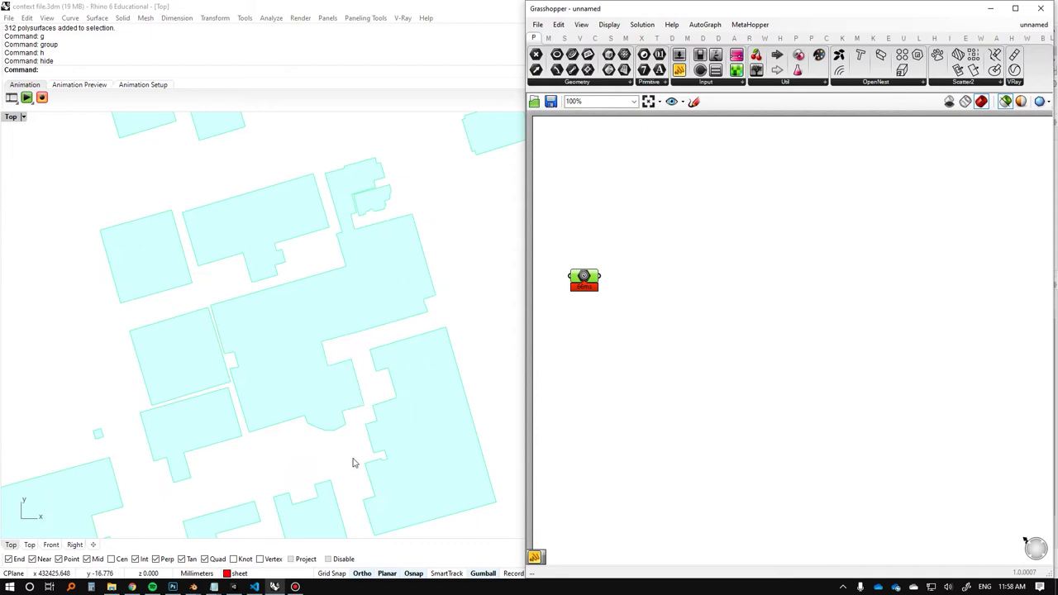
Add a Deconstruct Brep component and feed it the buildings from the Geometry parameter.
double_click(647, 306)
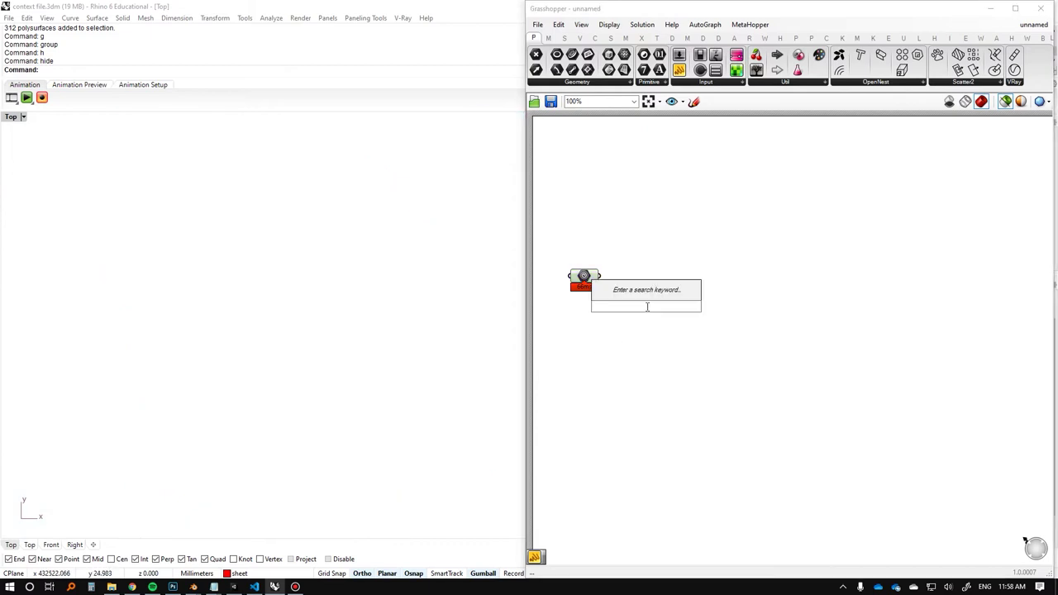
text(deconstruct bre)
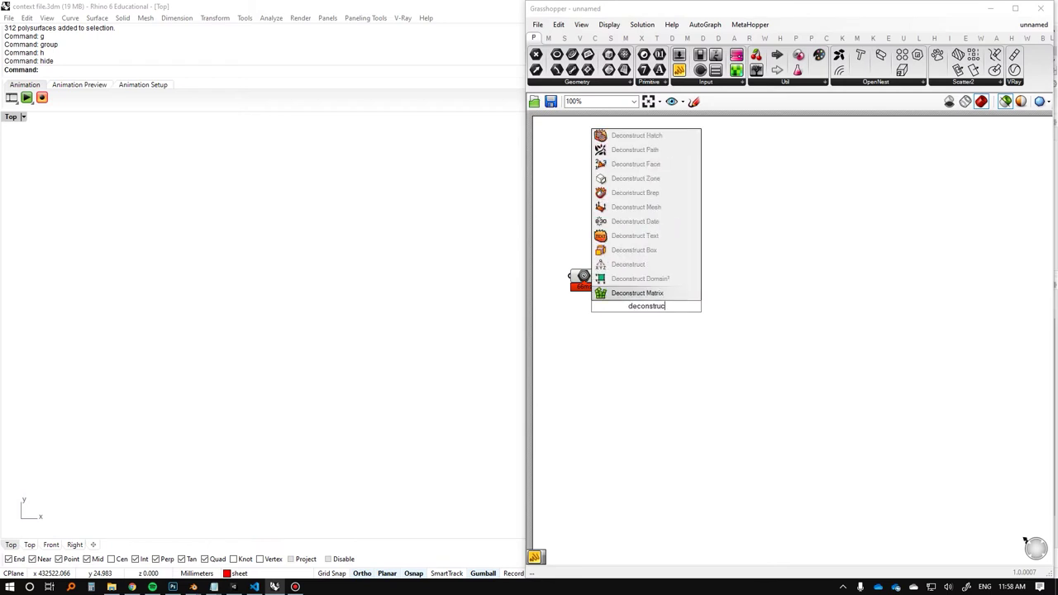
click(664, 280)
mouse_move(636, 292)
mouse_down()
mouse_move(646, 274)
mouse_move(645, 288)
mouse_up()
Preview the Geometry parameter's buildings from oblique angles, then restore the Top view.
click(583, 278)
scroll(295, 333, down, 4)
ctrl+shift+right_drag(295, 334, 430, 363)
scroll(276, 333, up, 3)
ctrl+shift+right_drag(276, 333, 329, 330)
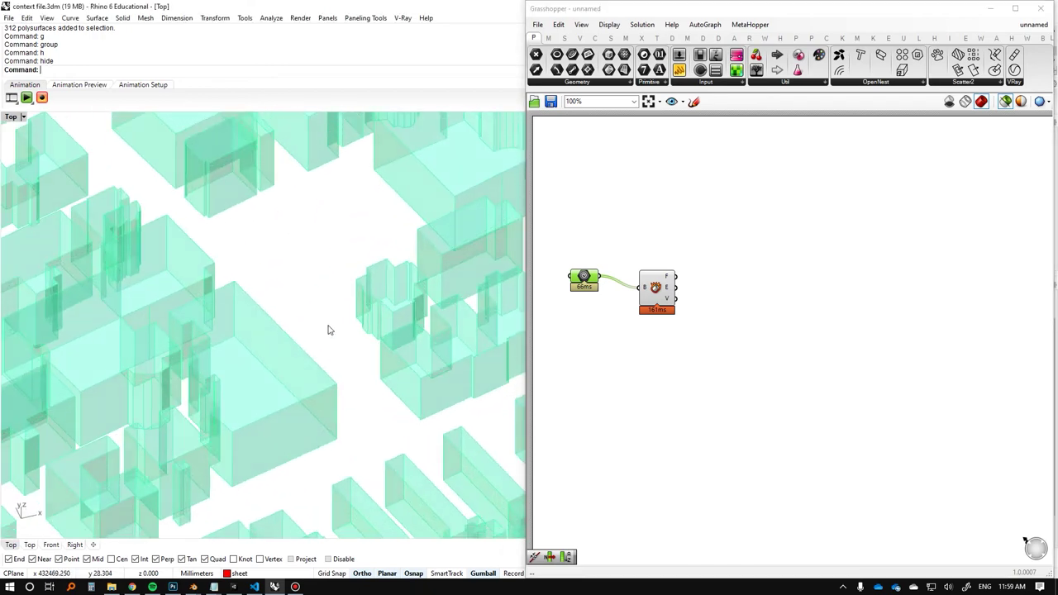
ctrl+shift+right_drag(385, 290, 334, 323)
text(t)
key(Return)
scroll(295, 349, down, 10)
click(637, 352)
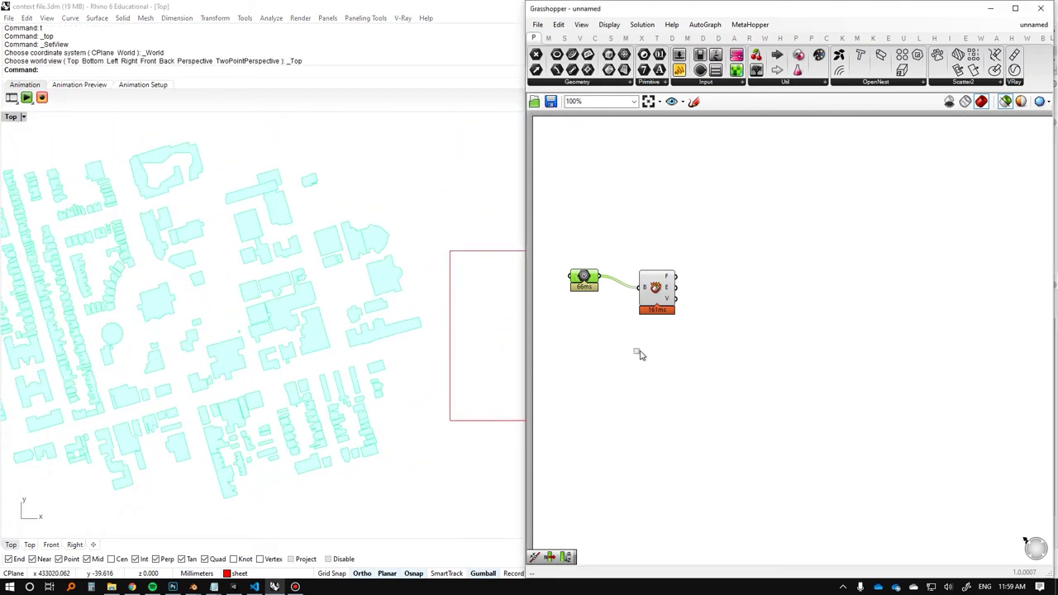
Align Deconstruct Brep with the Geometry parameter and examine its previewed faces and vertices from several angles, ending in the Top view.
click(656, 282)
drag(655, 285, 646, 273)
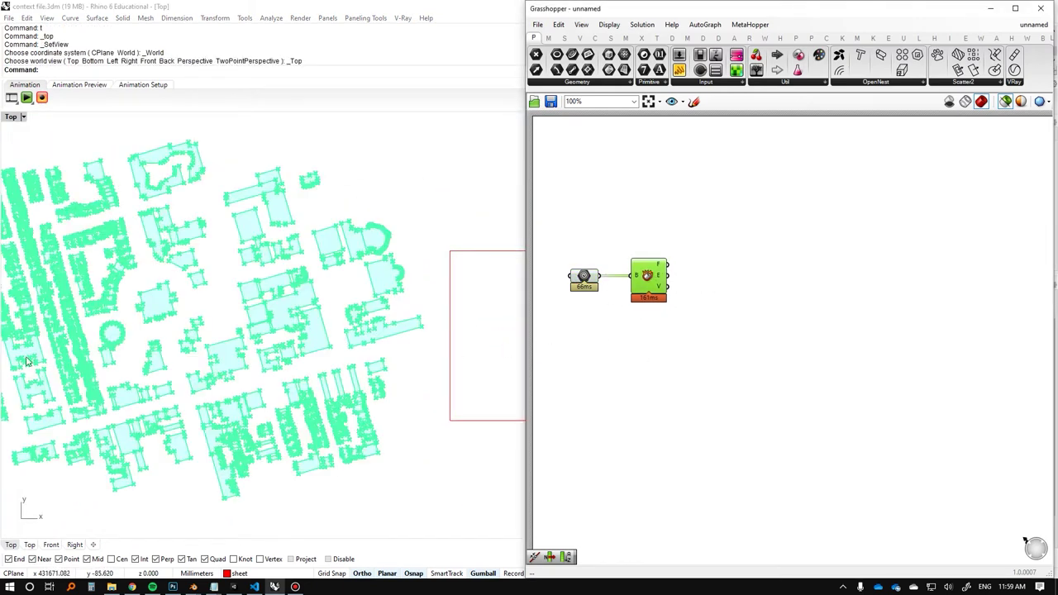
scroll(116, 335, up, 5)
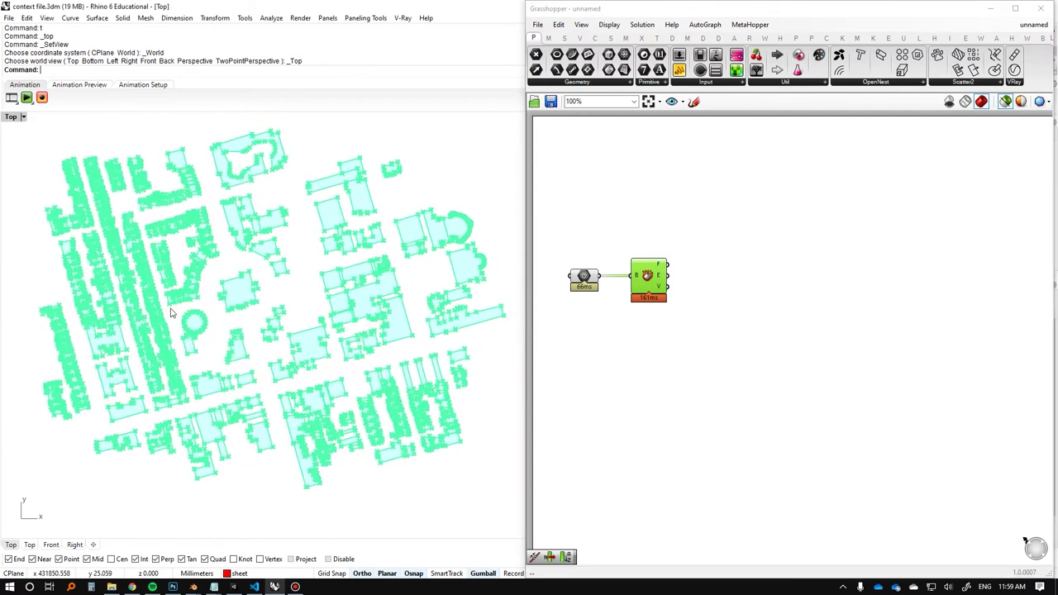
ctrl+shift+right_drag(290, 313, 373, 264)
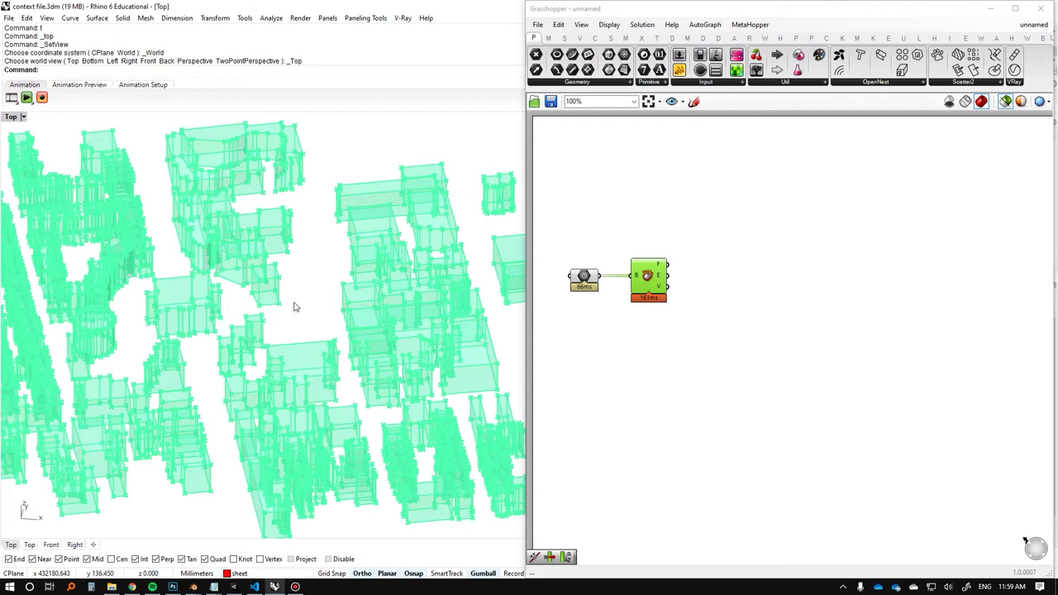
ctrl+shift+right_drag(294, 307, 406, 364)
scroll(334, 377, down, 6)
scroll(281, 297, down, 2)
right_drag(238, 318, 109, 323)
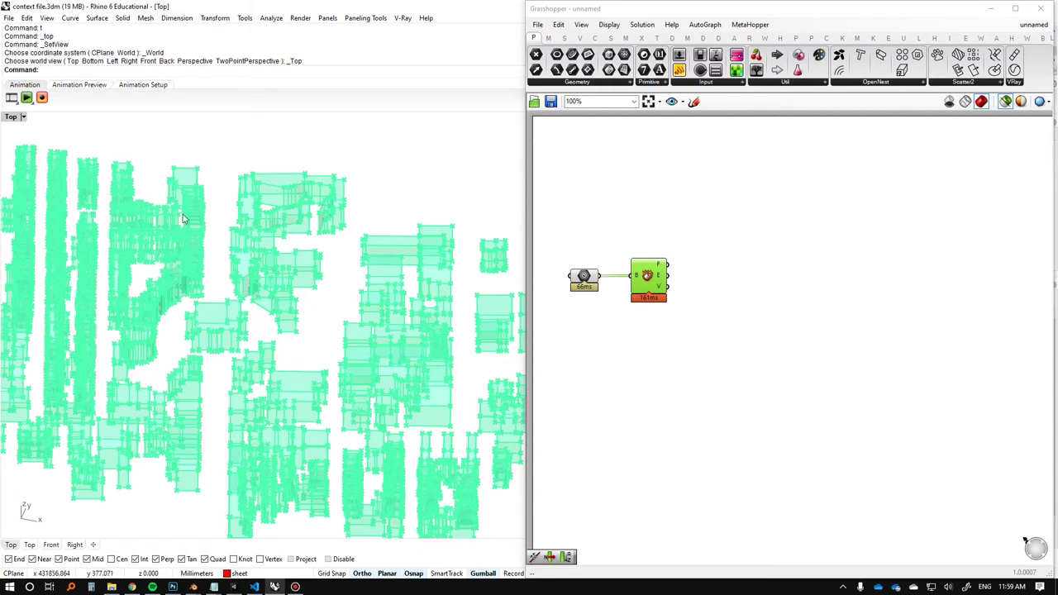
ctrl+shift+right_drag(184, 218, 380, 295)
scroll(277, 371, up, 4)
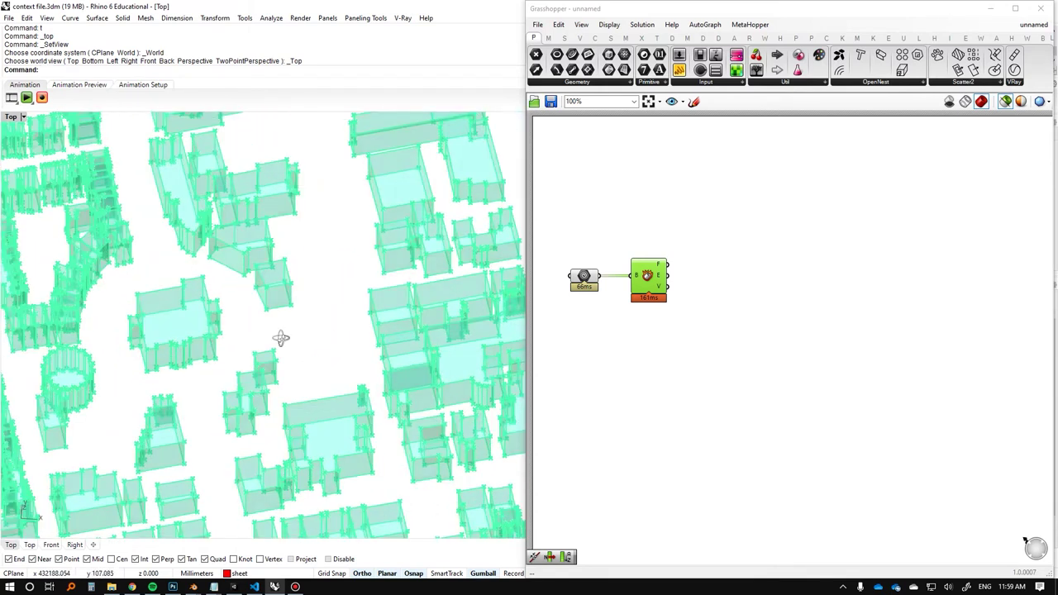
ctrl+shift+right_drag(281, 338, 271, 356)
text(t)
key(Return)
scroll(271, 356, down, 7)
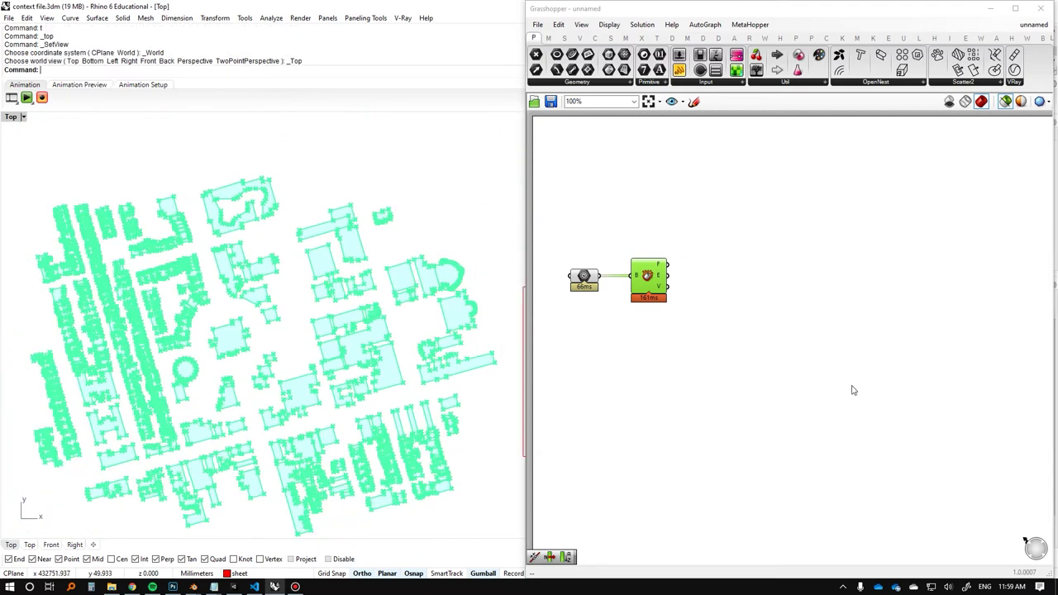
Add a List Item component and connect Deconstruct Brep's faces output to its list input.
double_click(749, 291)
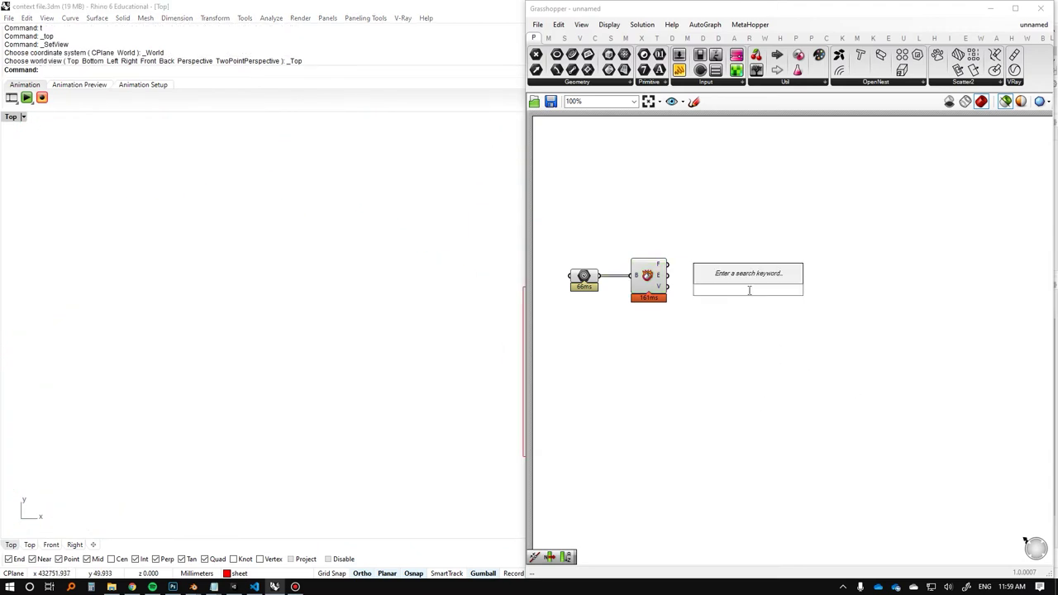
text(list ite)
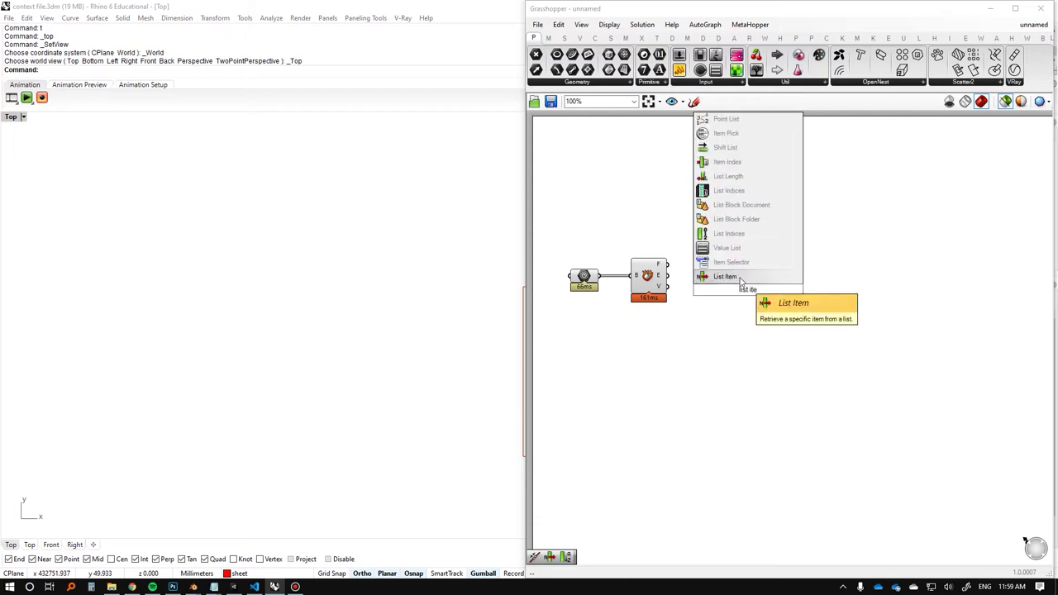
click(738, 277)
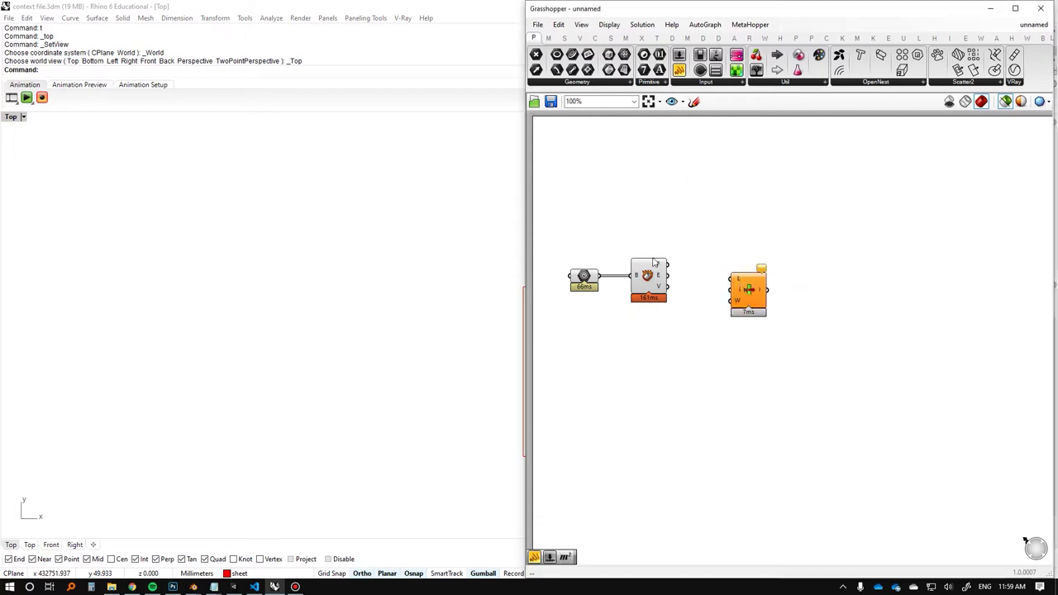
drag(670, 268, 707, 276)
Compare the previews of the Geometry parameter and the List Item output in Top and oblique views.
right_drag(332, 408, 342, 324)
click(586, 277)
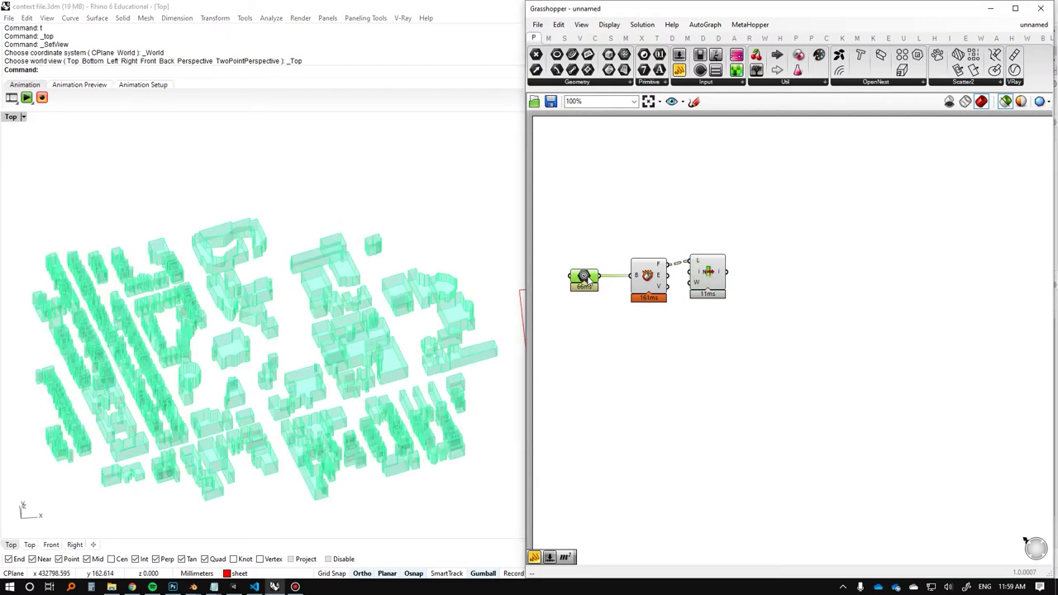
right_click(439, 318)
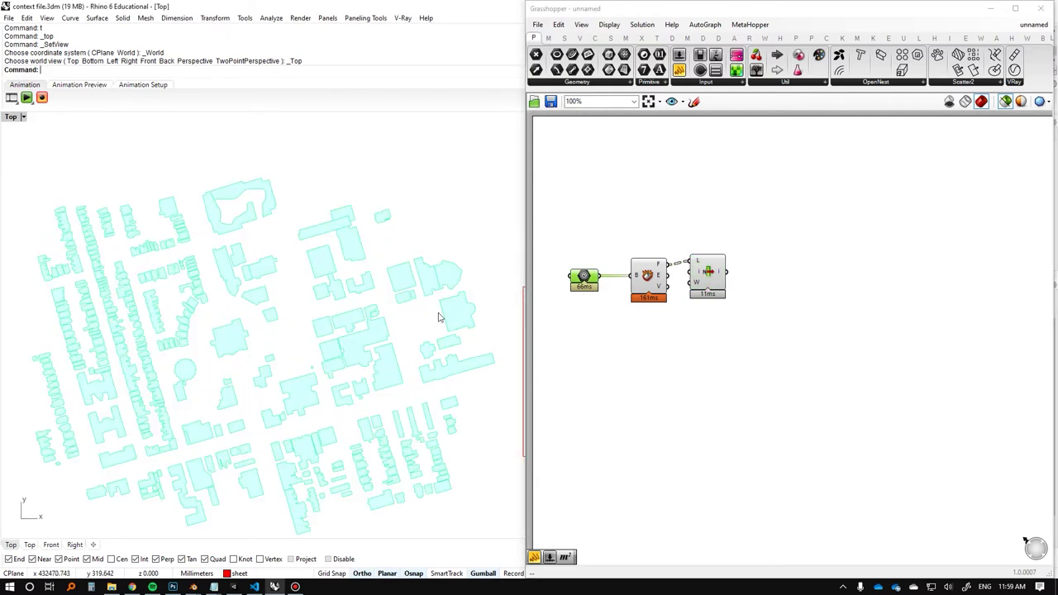
click(717, 277)
click(590, 277)
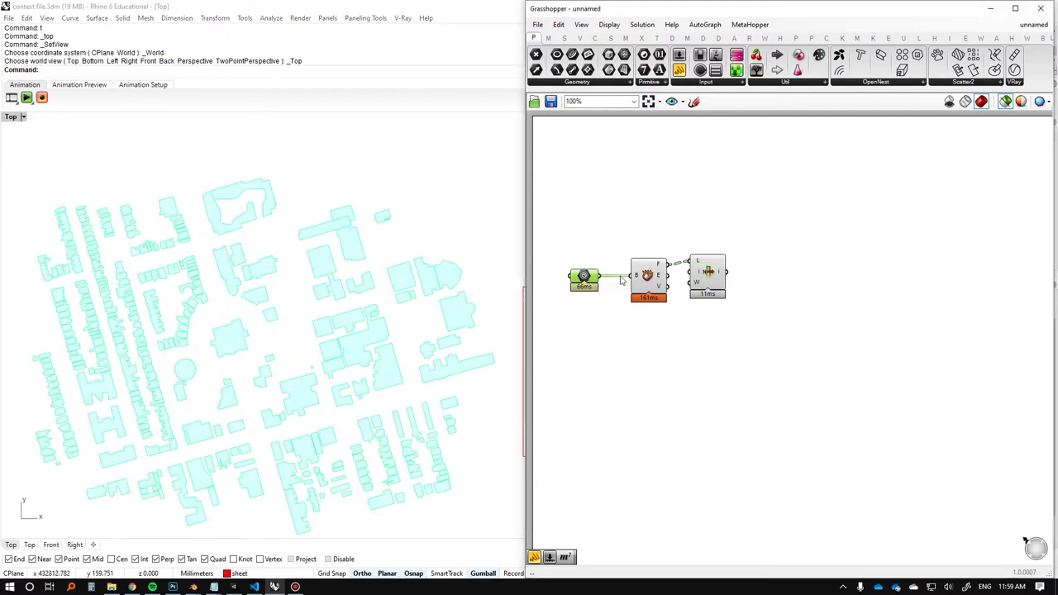
click(716, 279)
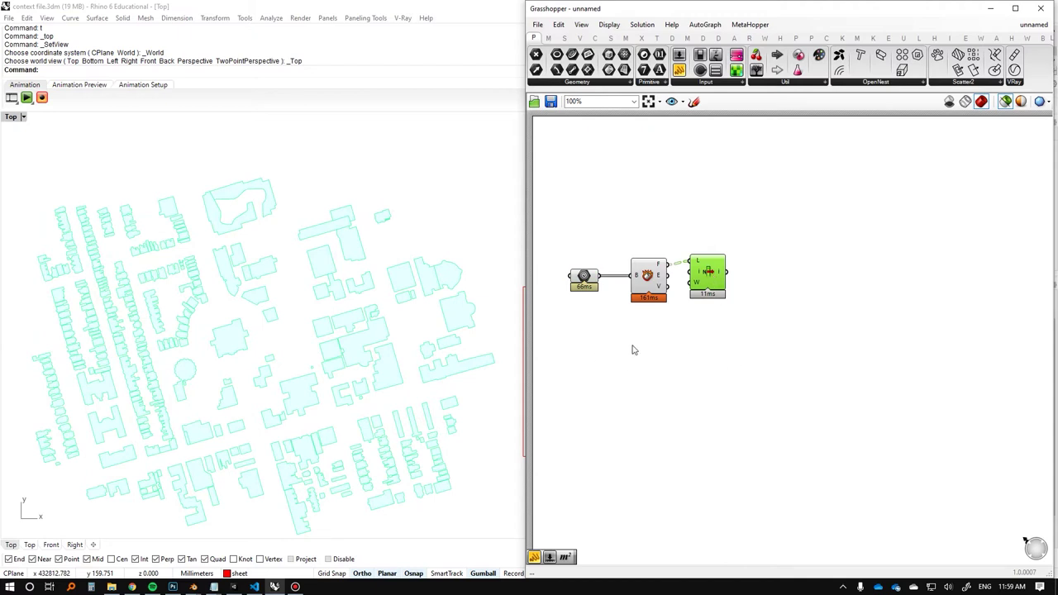
right_drag(252, 359, 290, 314)
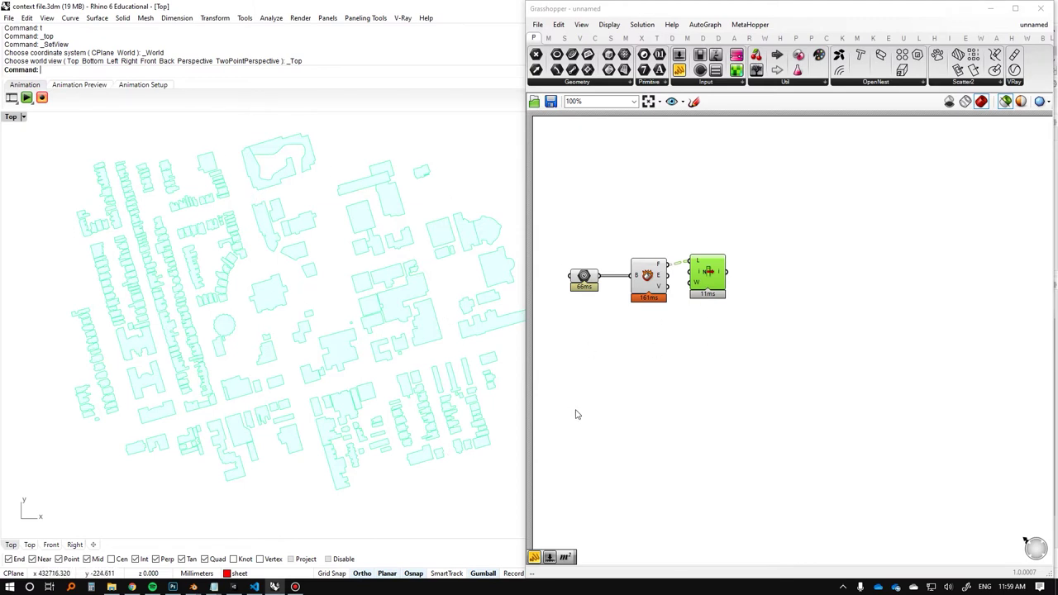
click(584, 279)
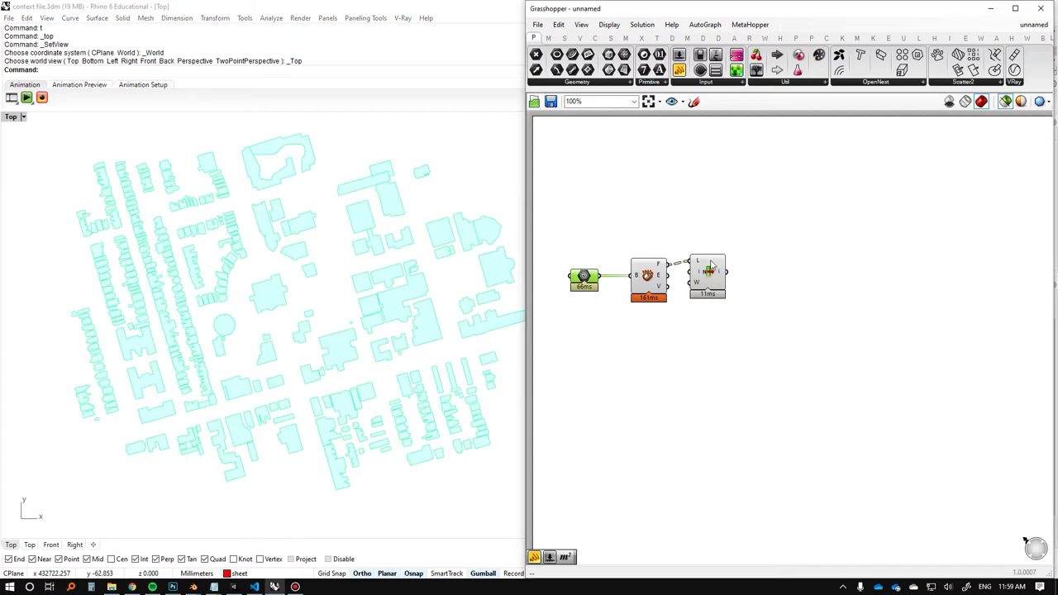
click(709, 266)
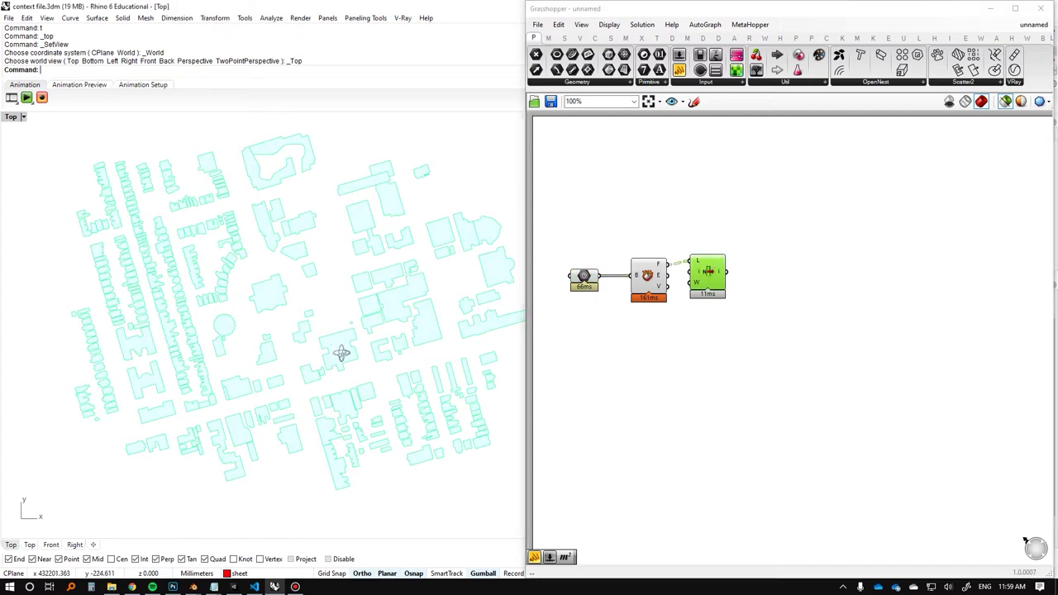
ctrl+shift+right_drag(341, 352, 364, 320)
scroll(363, 320, up, 5)
click(660, 283)
click(718, 272)
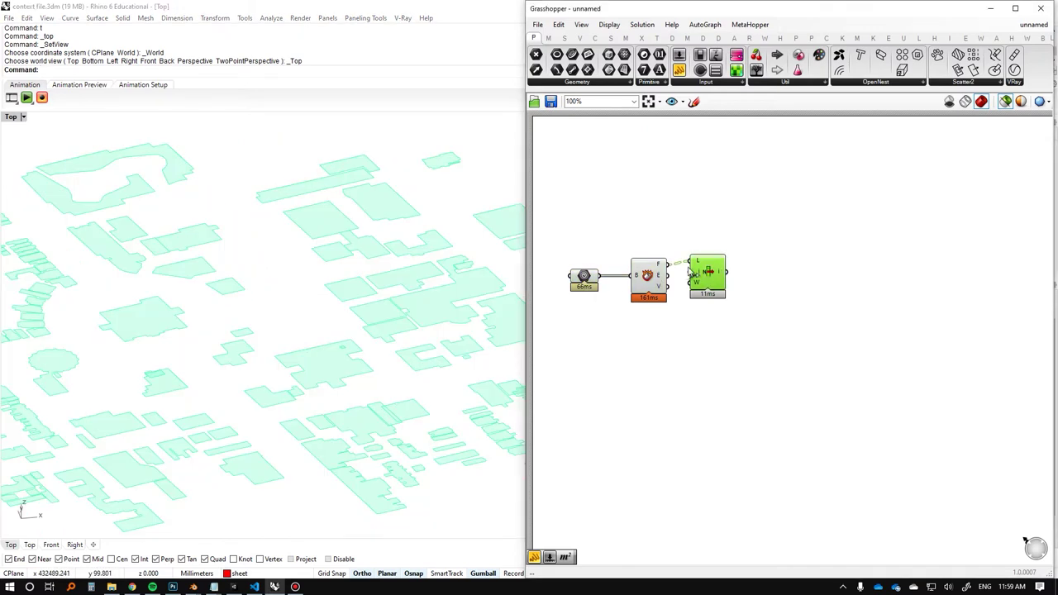
scroll(348, 328, down, 5)
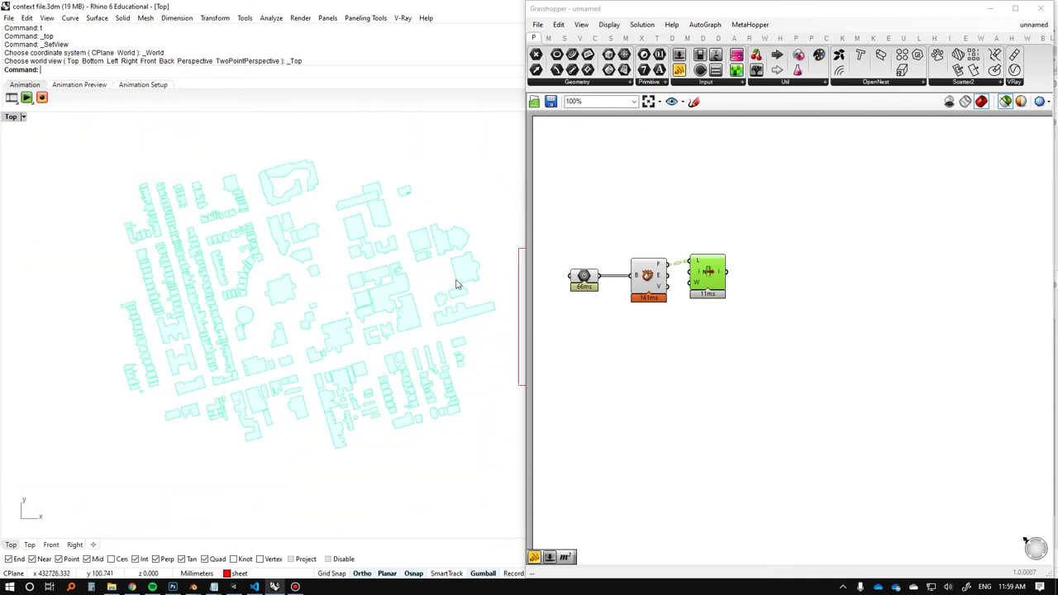
right_drag(455, 284, 413, 304)
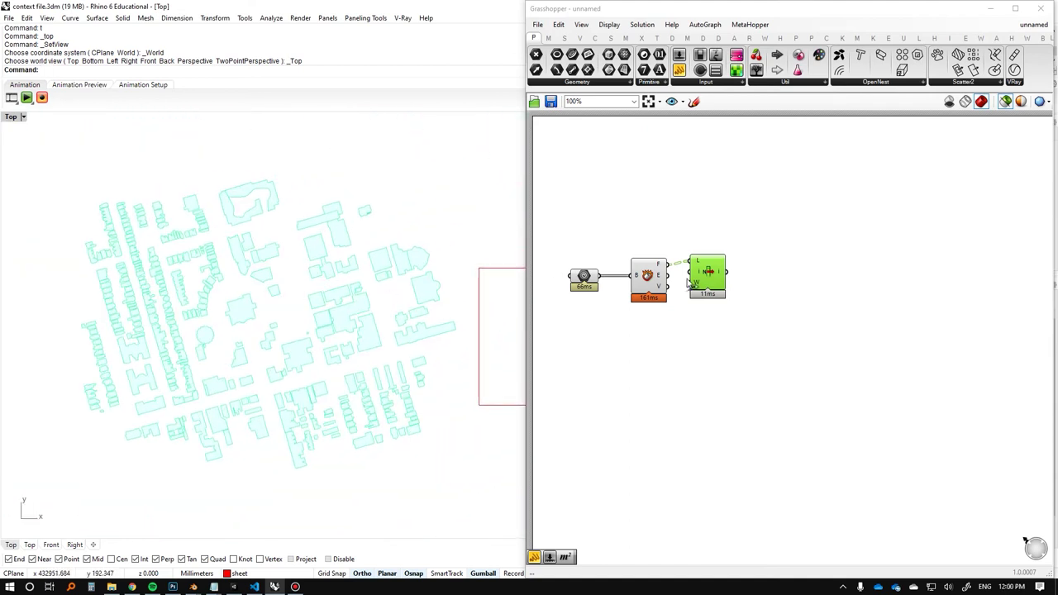
Move the List Item away from Deconstruct Brep and add an Area component fed by the faces output.
click(772, 279)
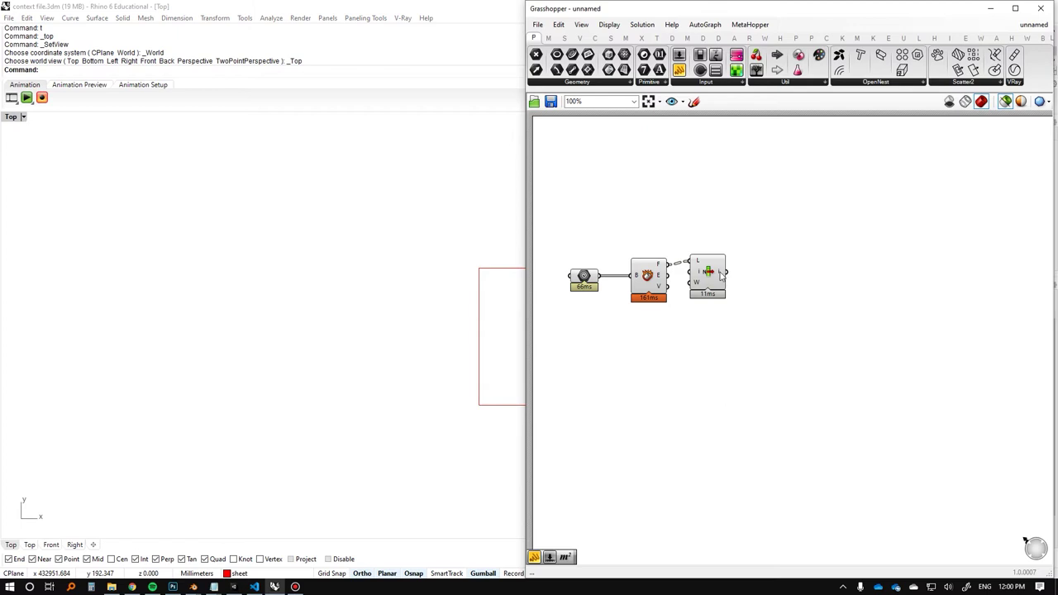
click(713, 275)
drag(733, 272, 868, 272)
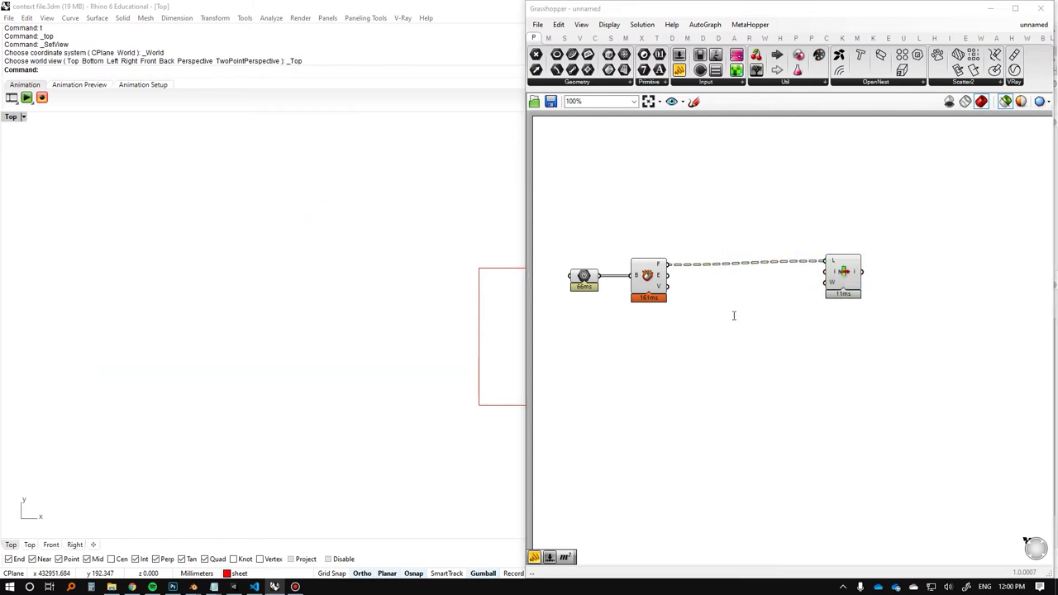
double_click(734, 317)
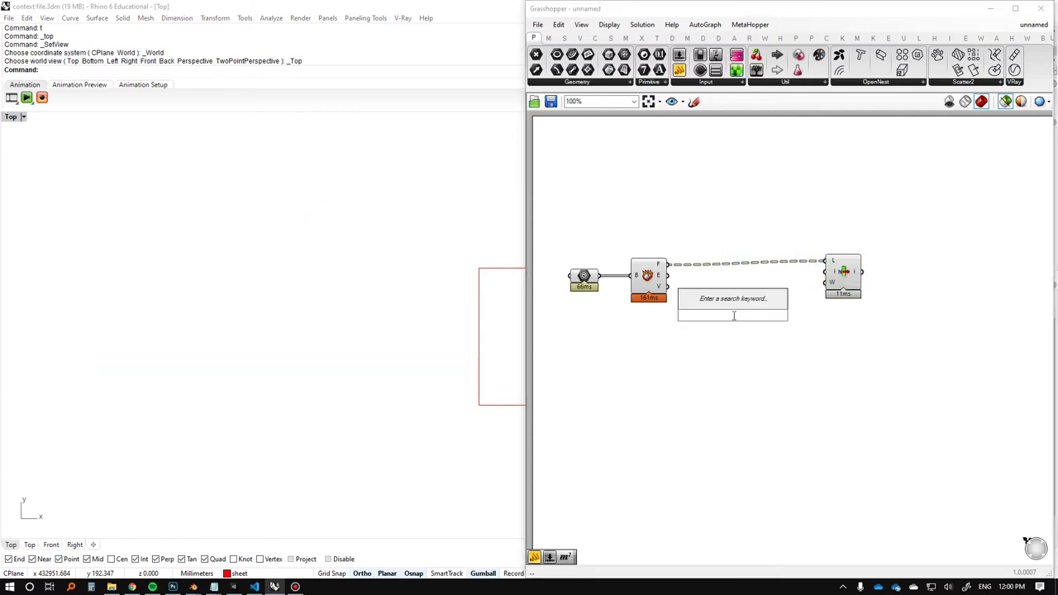
text(area)
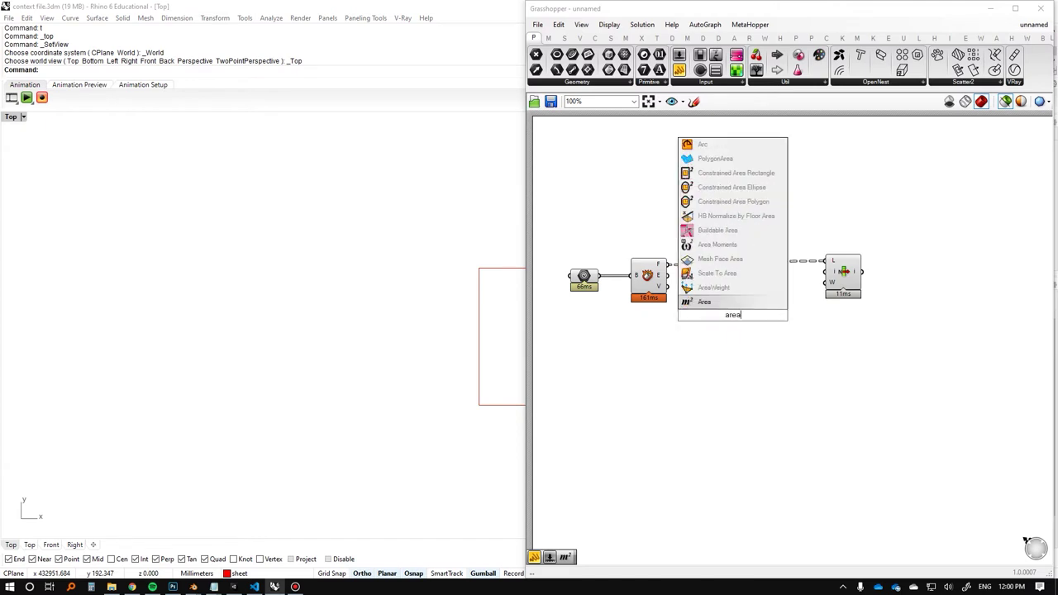
key(Return)
drag(673, 267, 733, 297)
Preview the Area centroids together with the Deconstruct Brep faces and examine them up close from an oblique angle.
scroll(324, 408, up, 4)
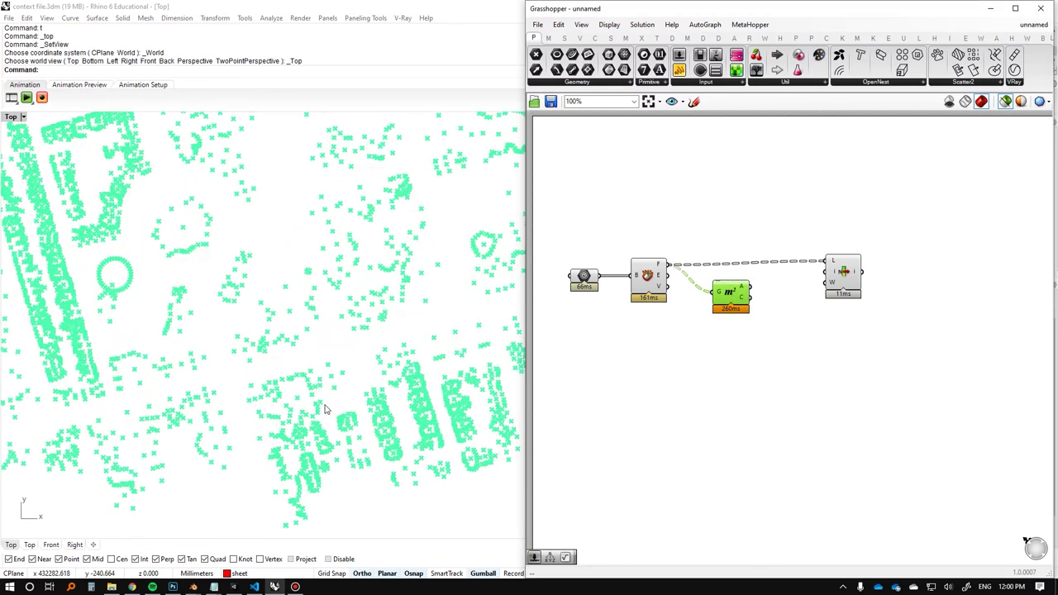
ctrl+shift+right_drag(321, 406, 357, 291)
shift+click(637, 295)
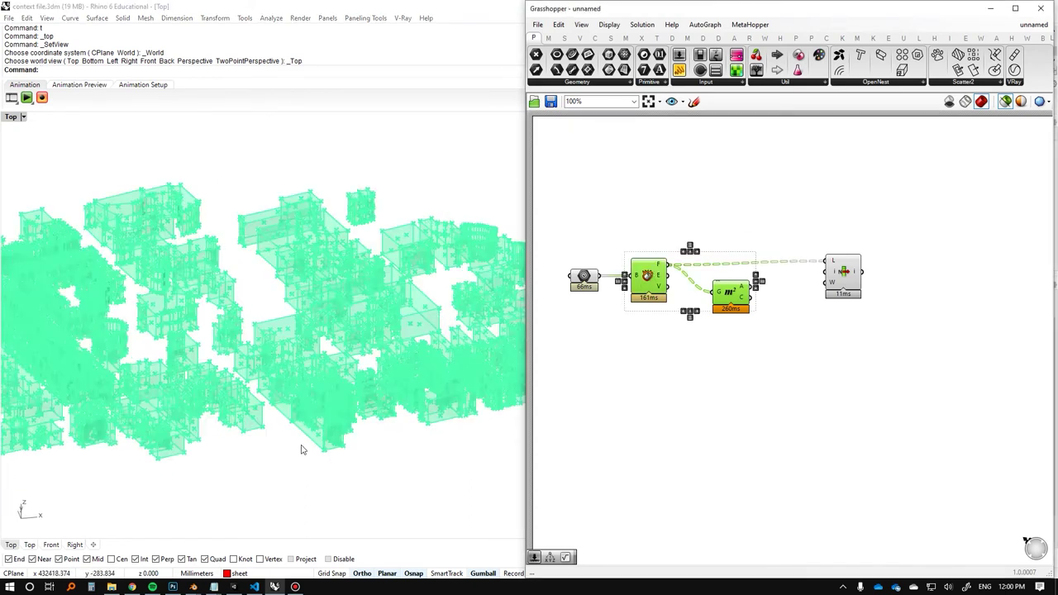
scroll(373, 376, up, 5)
ctrl+shift+right_drag(373, 376, 389, 376)
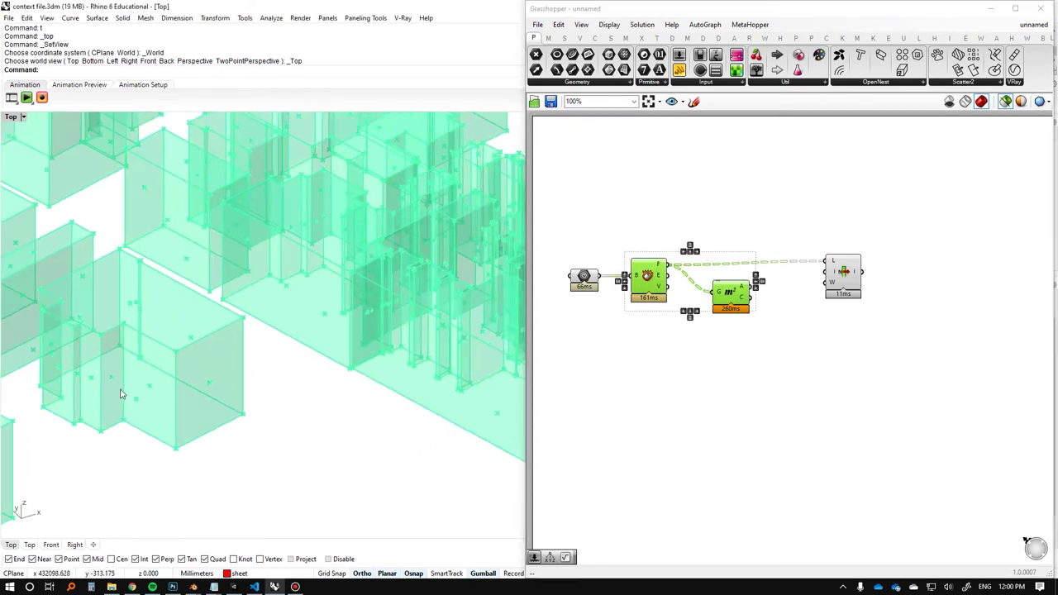
right_drag(210, 336, 144, 302)
Move the List Item farther from the Area component to make room for more components between them.
right_drag(667, 315, 526, 315)
click(683, 333)
right_drag(683, 332, 791, 326)
click(788, 308)
click(791, 325)
drag(825, 301, 930, 301)
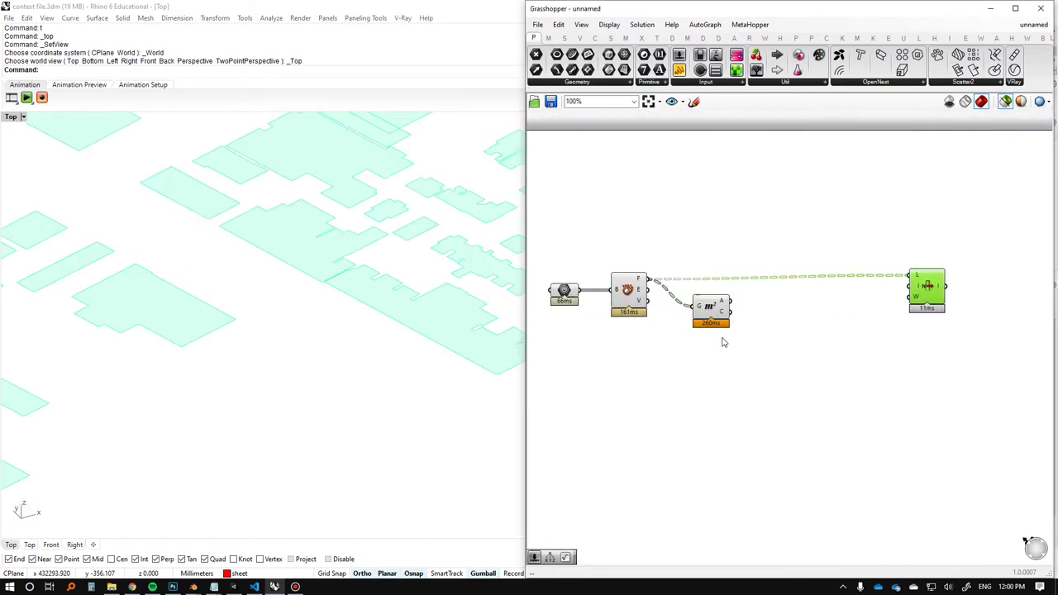
Add a Panel connected to Deconstruct Brep's faces output, place it above the components, and preview the Geometry parameter's buildings.
click(630, 299)
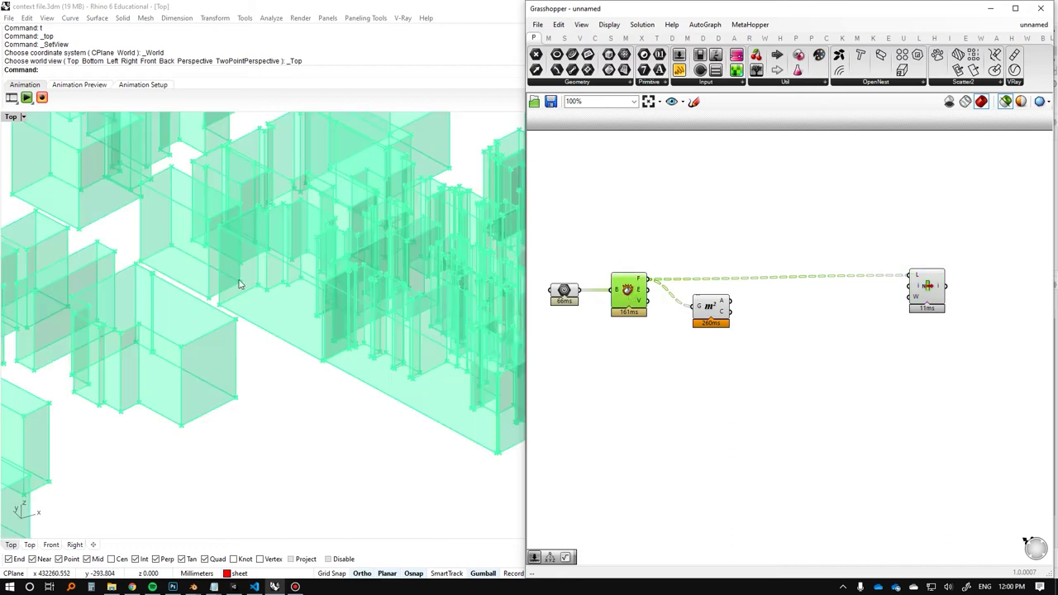
double_click(690, 252)
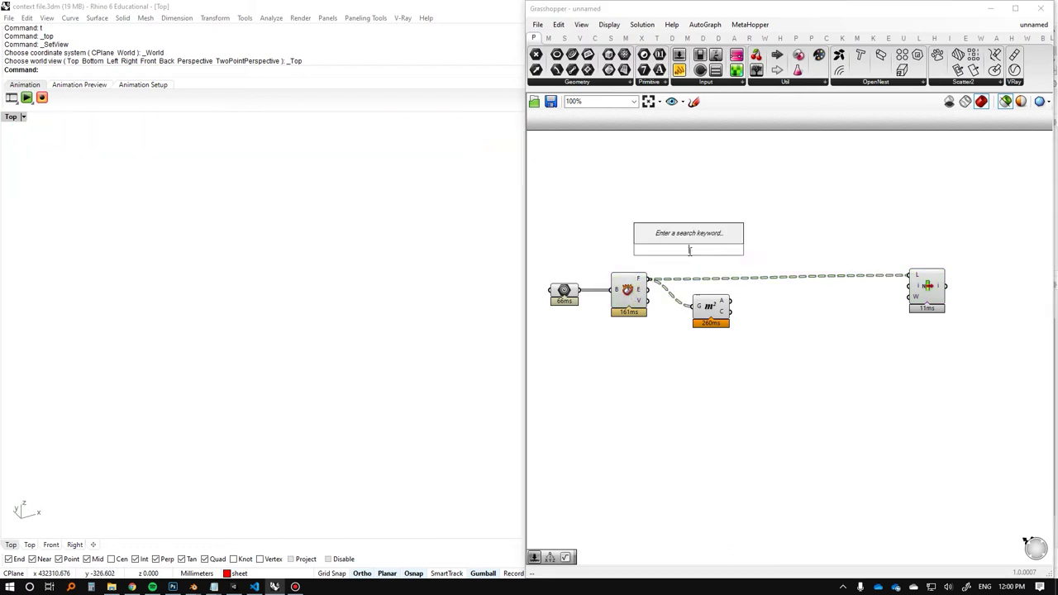
text(//)
key(Return)
drag(695, 252, 722, 235)
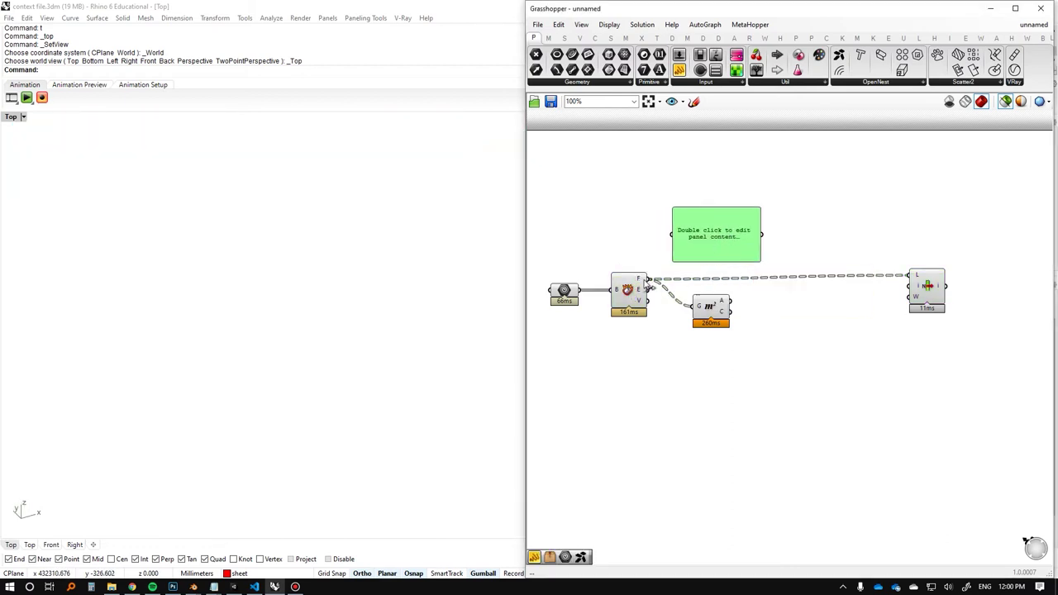
drag(649, 280, 673, 235)
drag(713, 265, 725, 224)
click(577, 296)
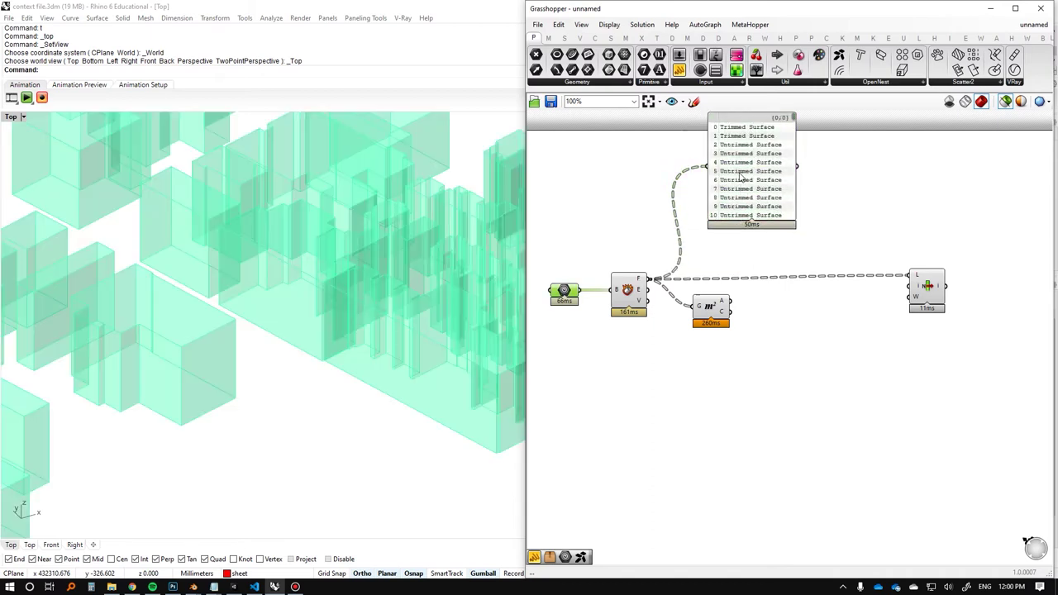
Compare the faces list in the Panel with the previewed faces and Area centroids of a single building.
scroll(767, 147, up, 1)
click(767, 147)
drag(799, 113, 800, 111)
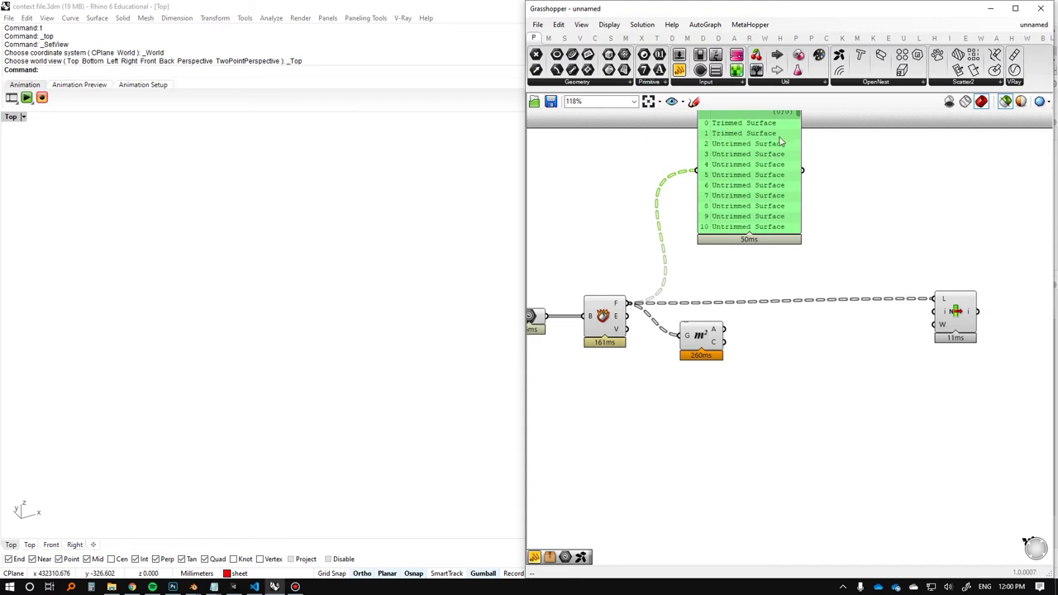
click(699, 339)
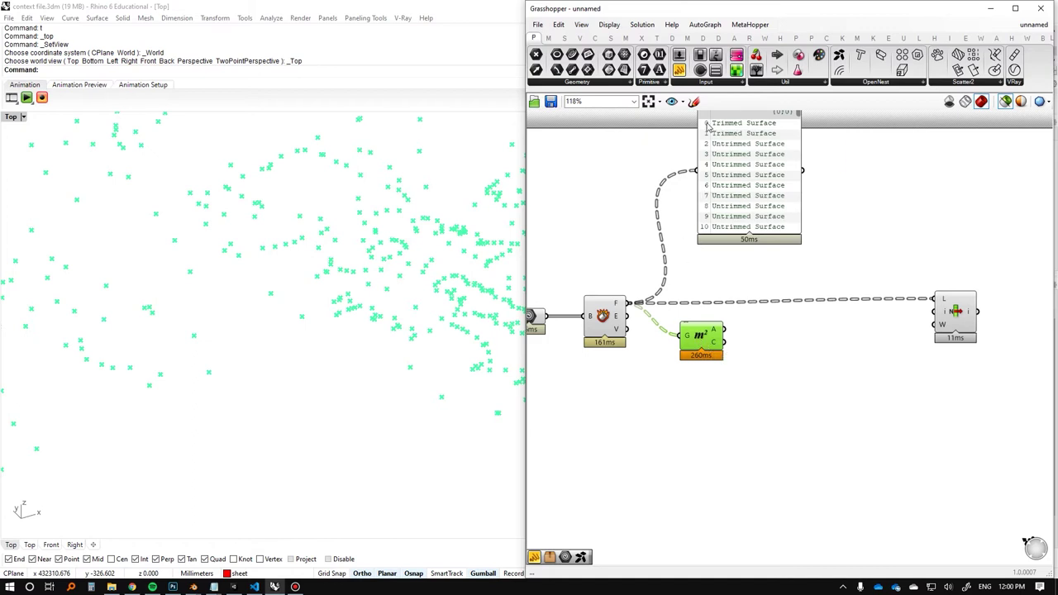
right_drag(362, 299, 303, 279)
shift+click(614, 319)
scroll(364, 250, down, 4)
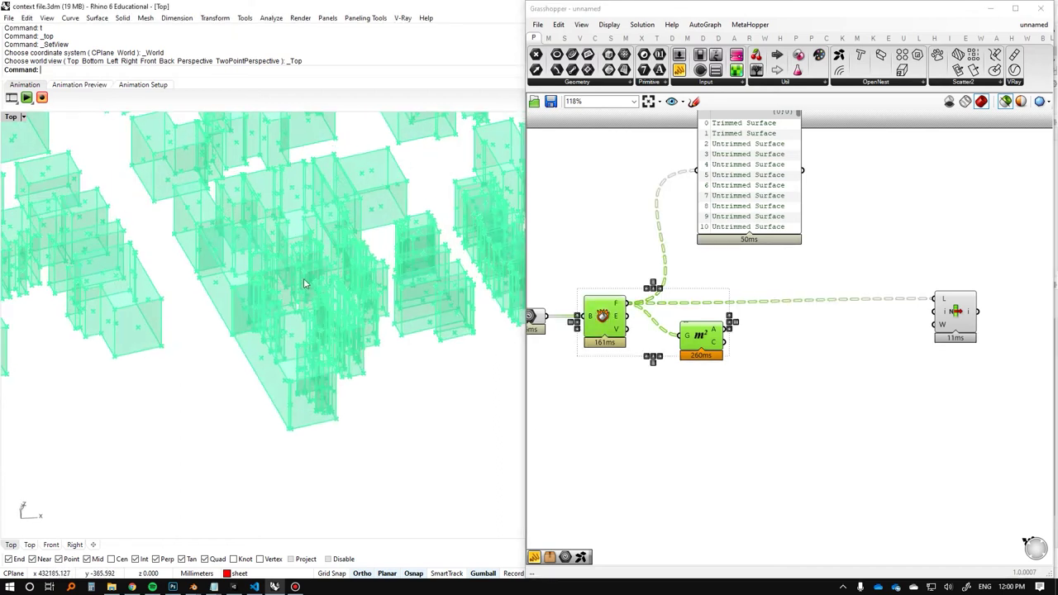
scroll(404, 229, up, 8)
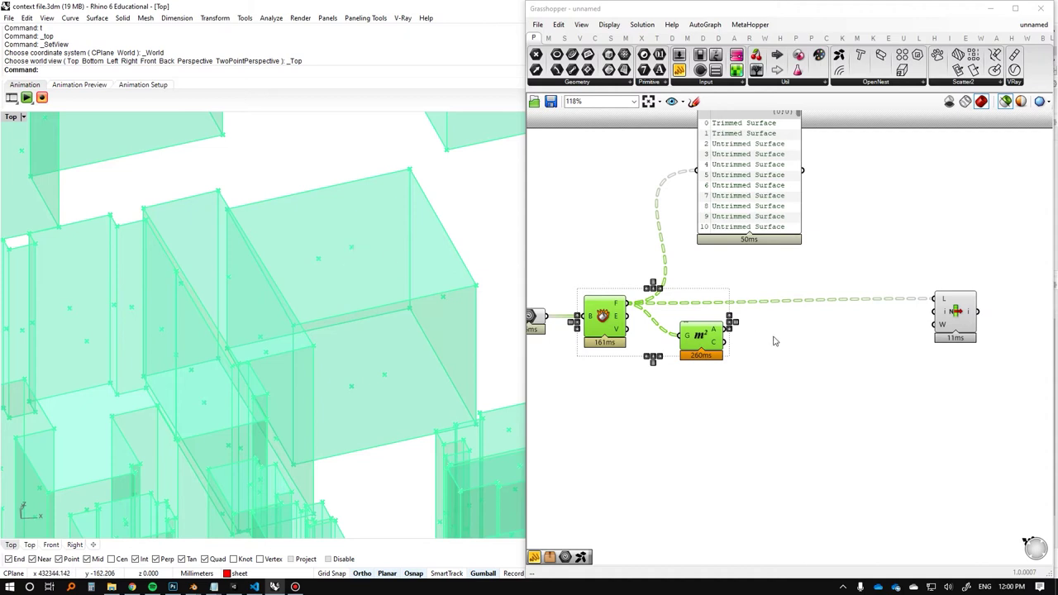
click(840, 342)
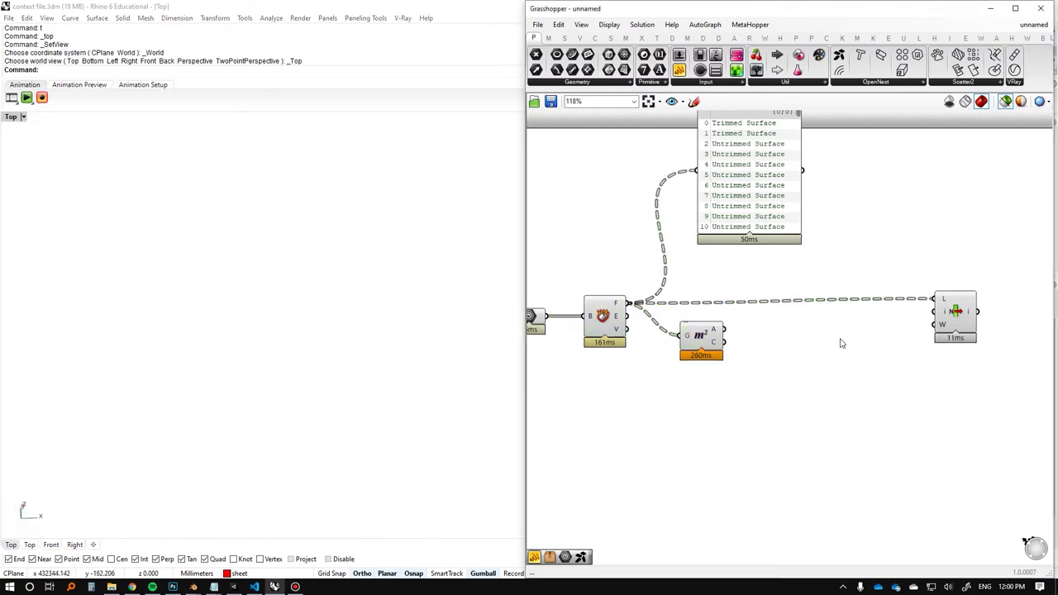
Add a Sort List component before the List Item and feed Deconstruct Brep's faces into its A input.
double_click(838, 342)
text(sort lis)
key(Return)
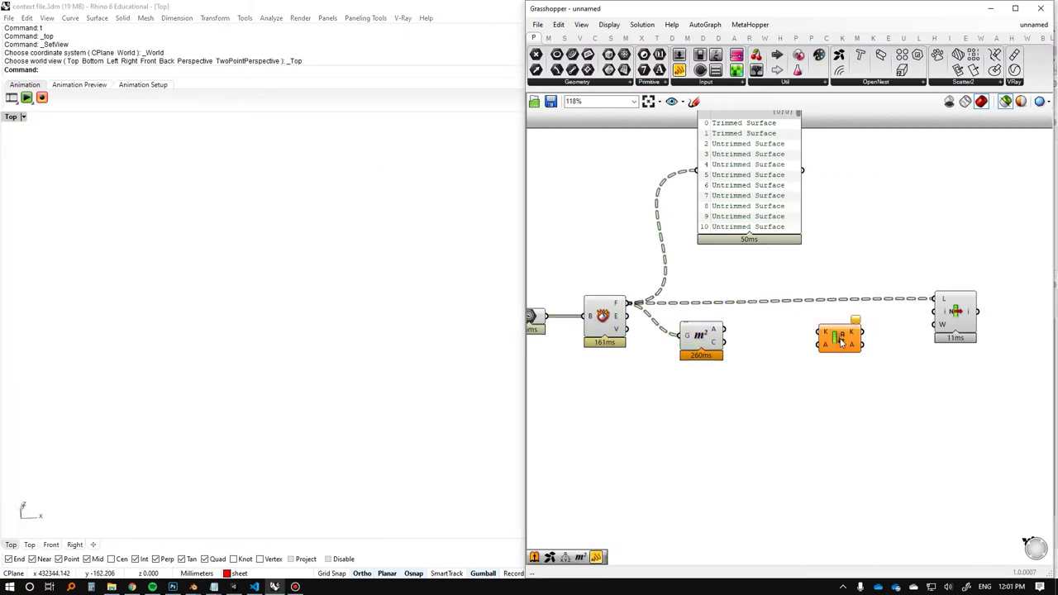
drag(836, 349, 835, 336)
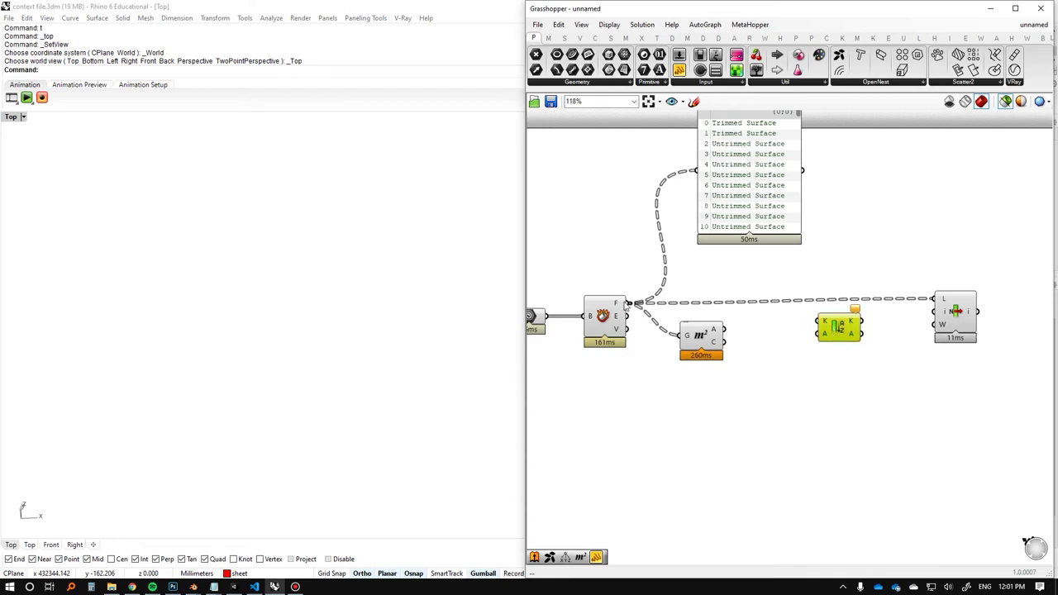
drag(629, 303, 832, 341)
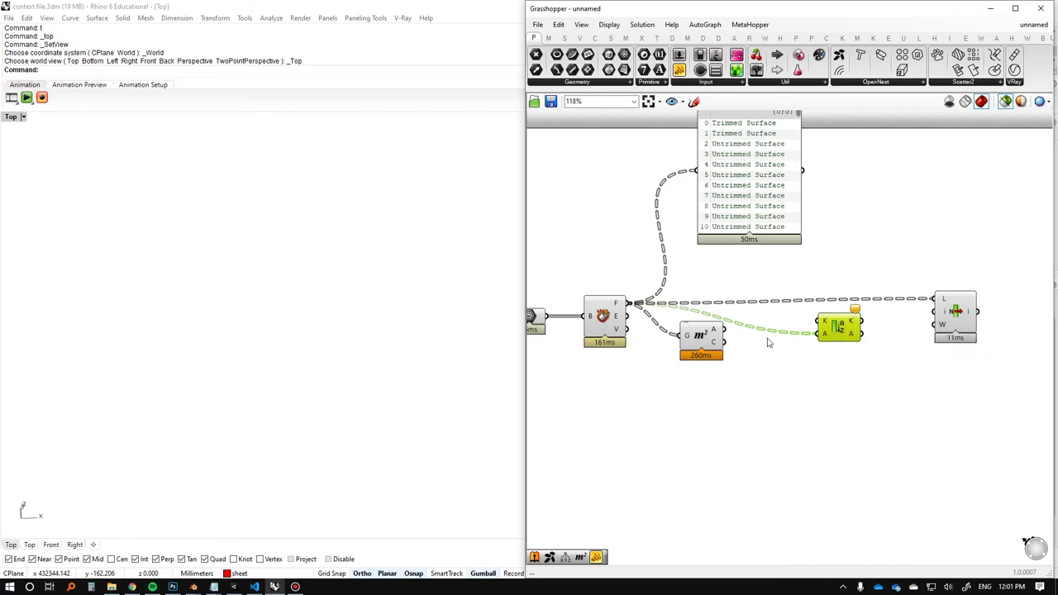
Move the Area component lower and add a Deconstruct point component beside it, fed by the centroid output.
drag(700, 340, 674, 378)
right_drag(768, 402, 699, 390)
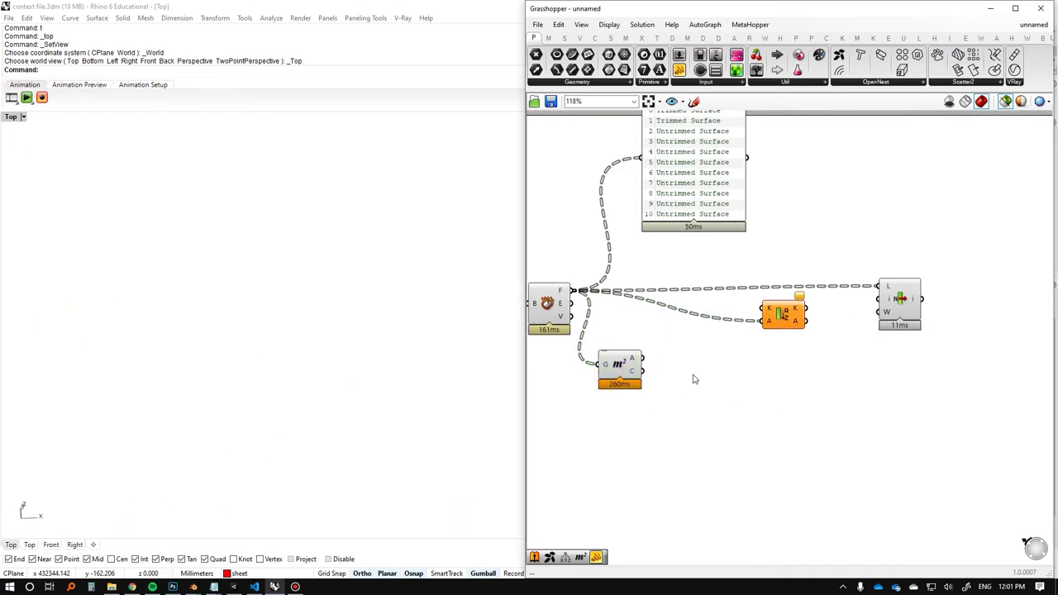
double_click(693, 375)
text(deco)
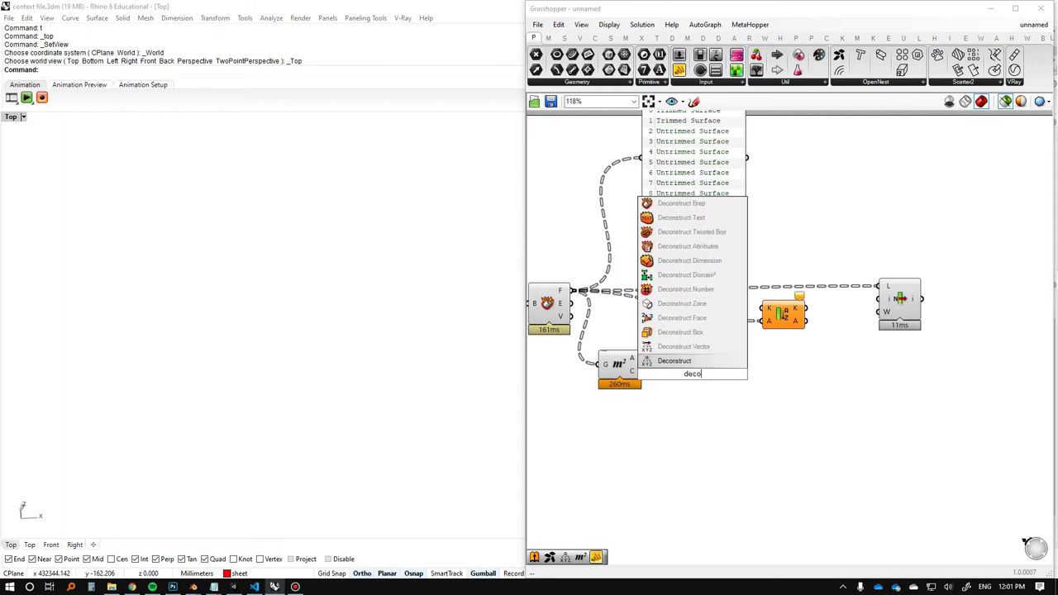
click(635, 361)
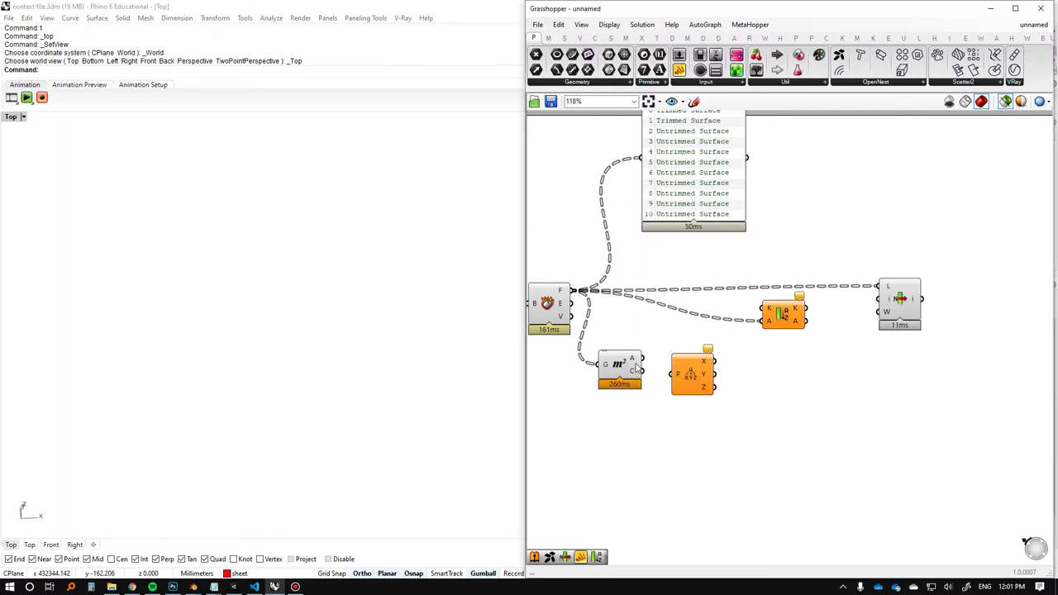
drag(644, 371, 628, 352)
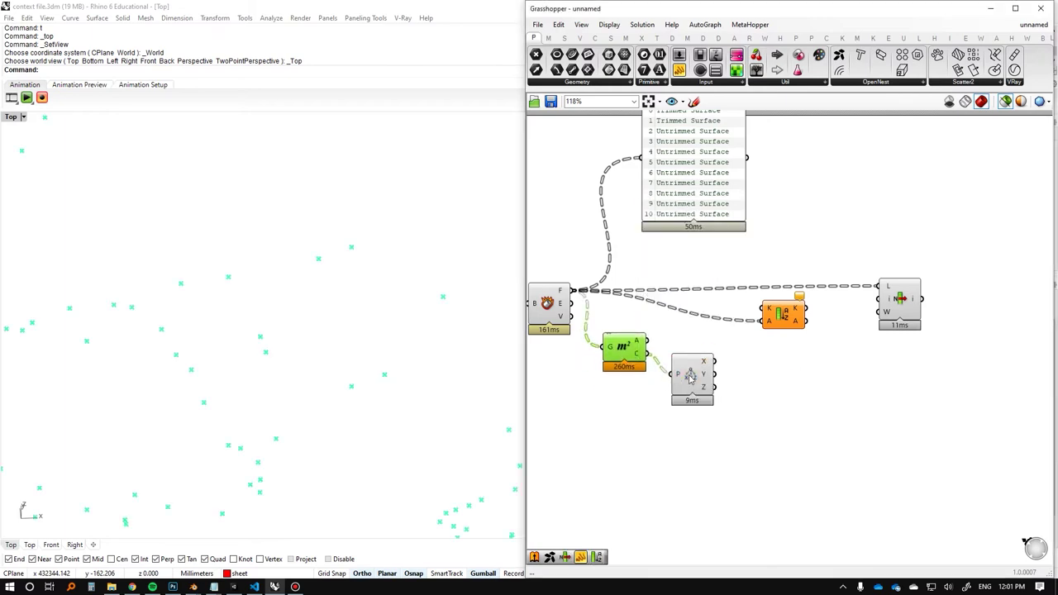
drag(690, 376, 685, 361)
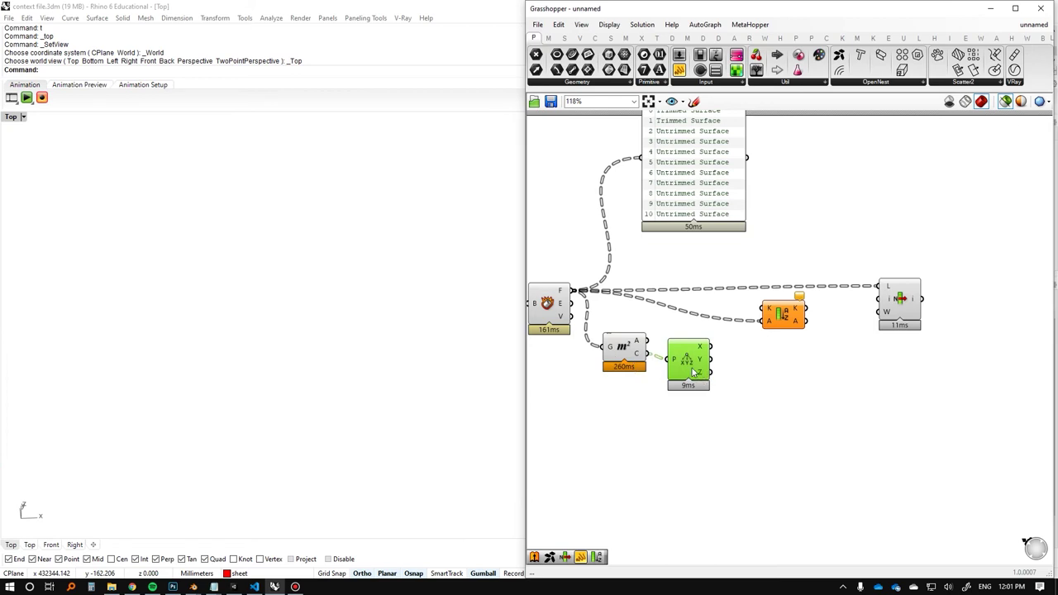
Use the centroids' Z values as the Sort List keys and connect the sorted A output to the List Item's list input.
drag(711, 372, 783, 332)
right_drag(791, 335, 720, 333)
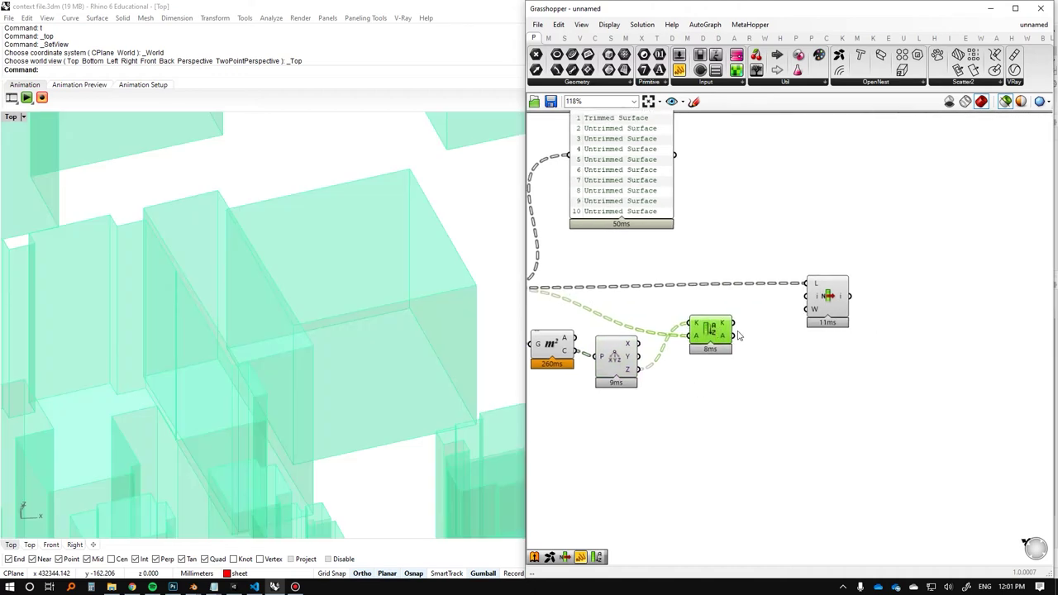
drag(734, 332, 806, 284)
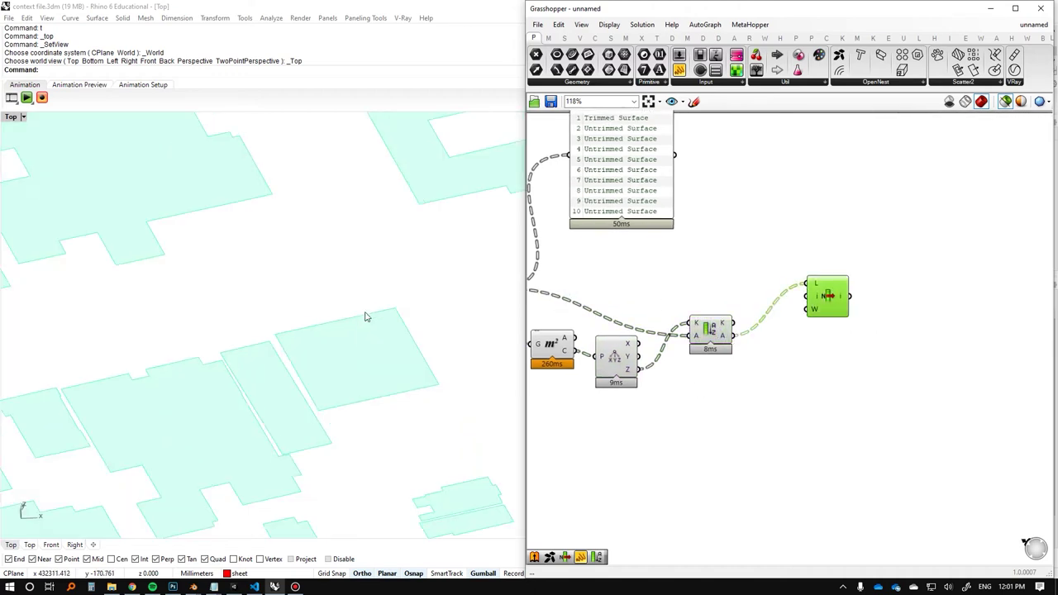
Examine the List Item's building faces across the whole site and compare them with the Sort List output.
scroll(367, 317, down, 2)
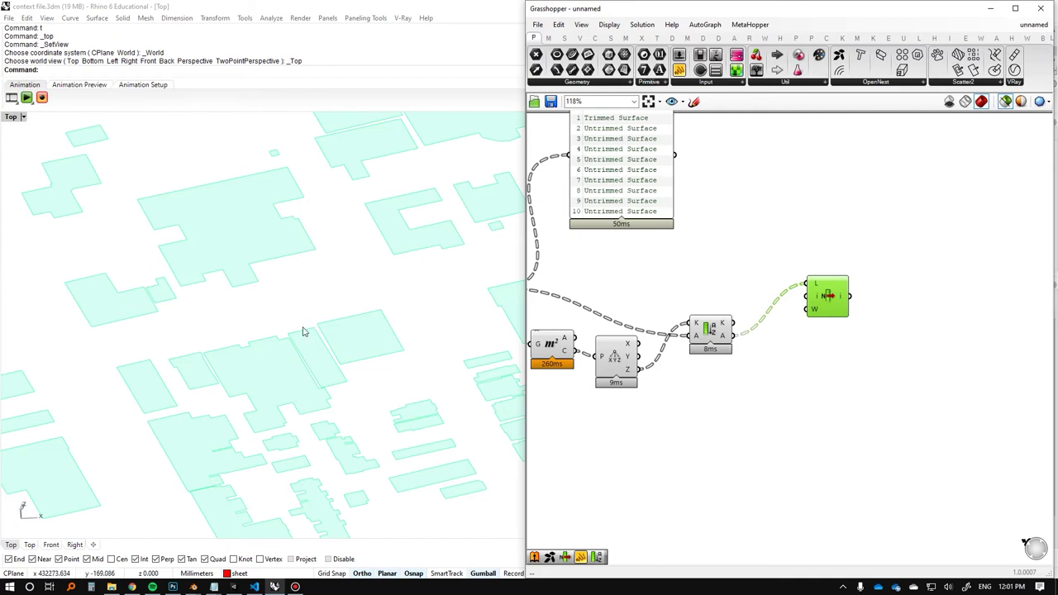
right_drag(307, 314, 330, 304)
scroll(304, 278, down, 3)
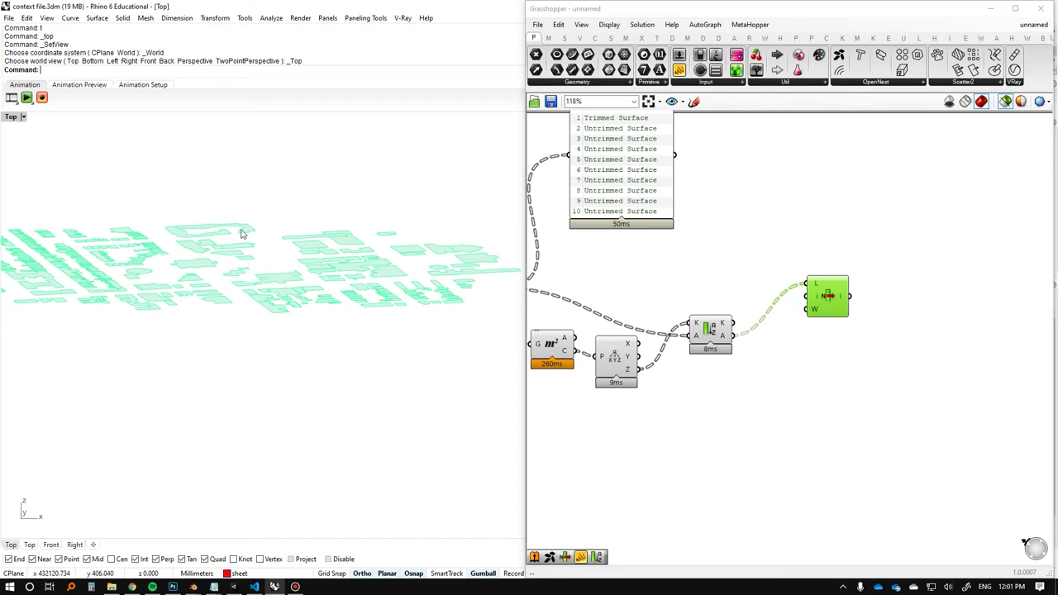
scroll(243, 232, down, 5)
ctrl+shift+right_drag(244, 233, 307, 276)
scroll(234, 255, up, 5)
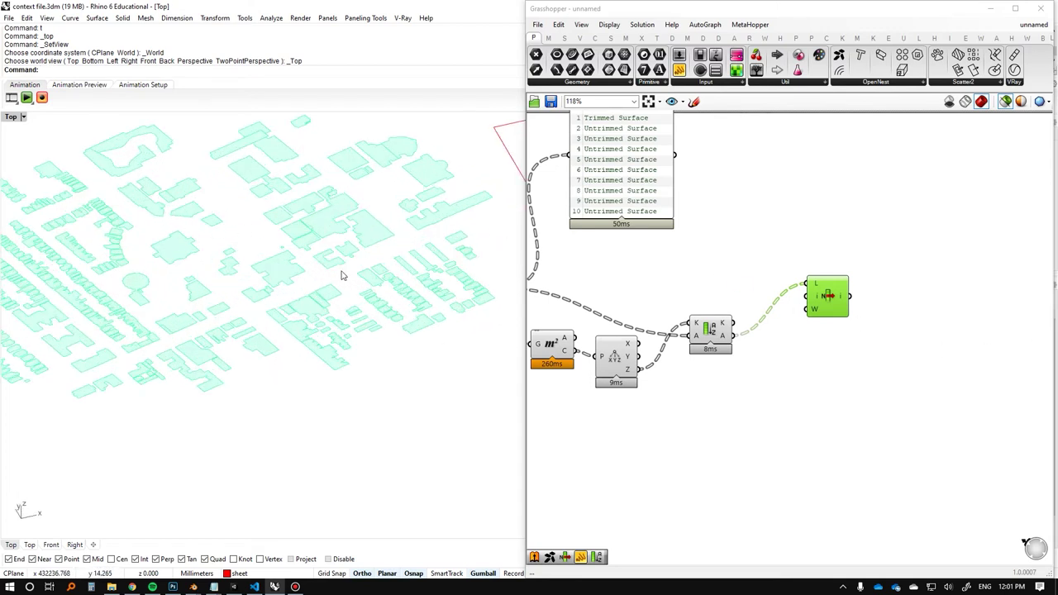
click(721, 340)
click(823, 295)
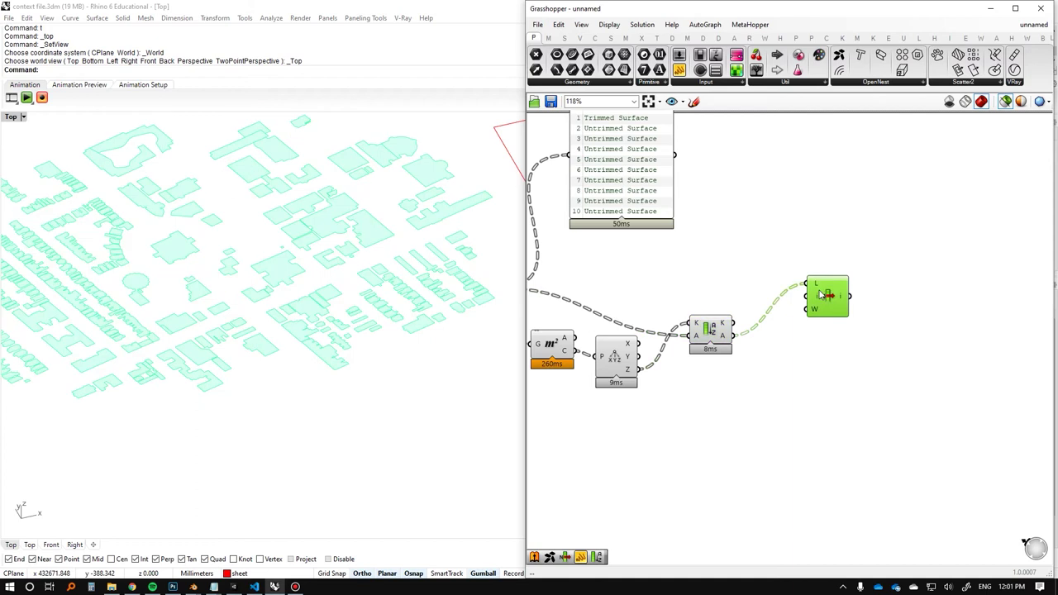
scroll(302, 327, down, 3)
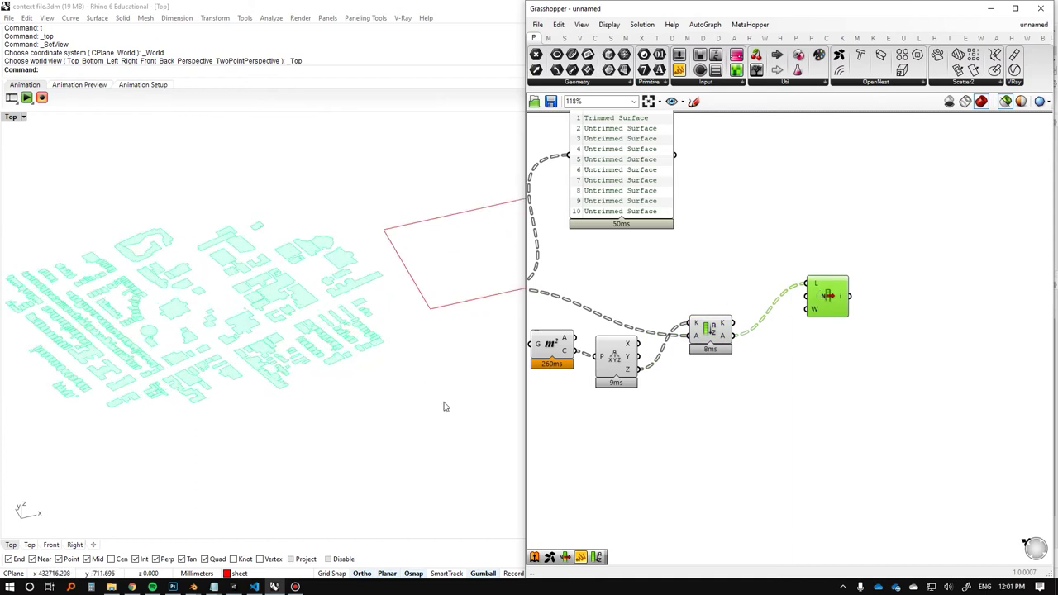
Add a Panel containing -1 below the List Item and connect it to the List Item's index input.
scroll(788, 333, up, 2)
click(786, 345)
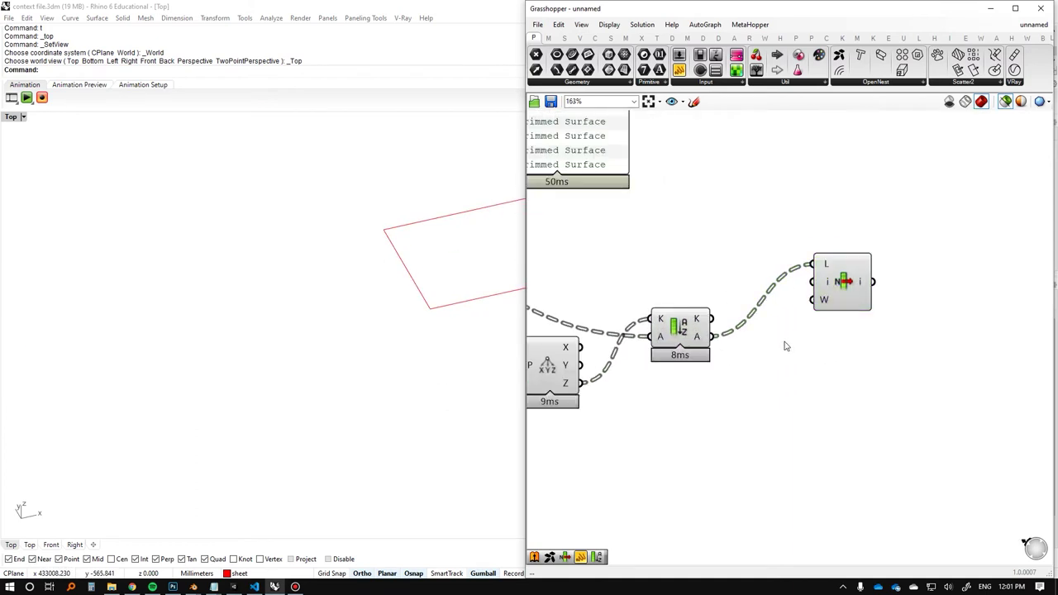
double_click(784, 339)
text(Panel)
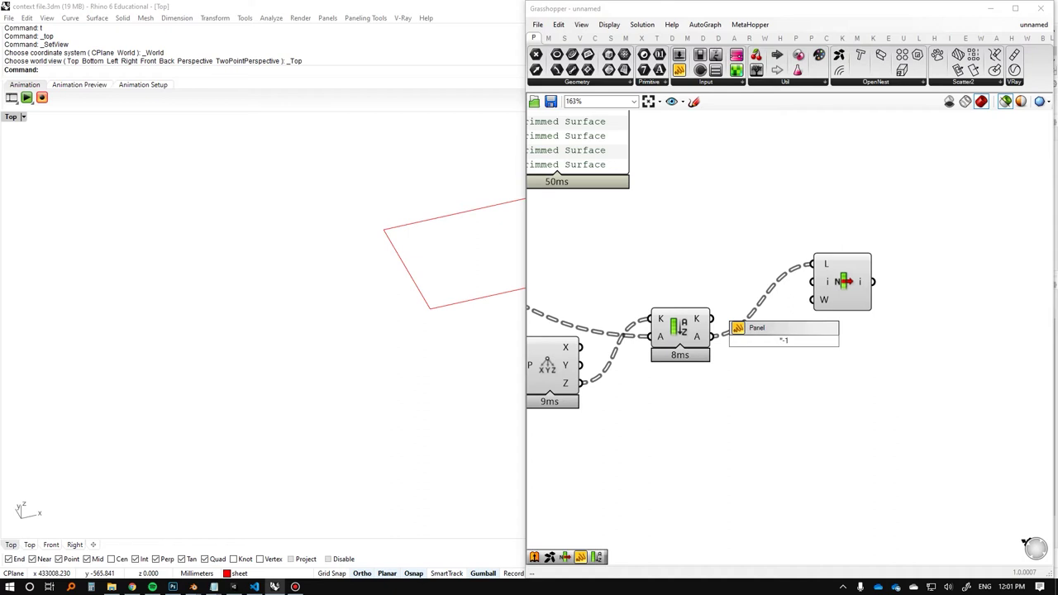
key(Return)
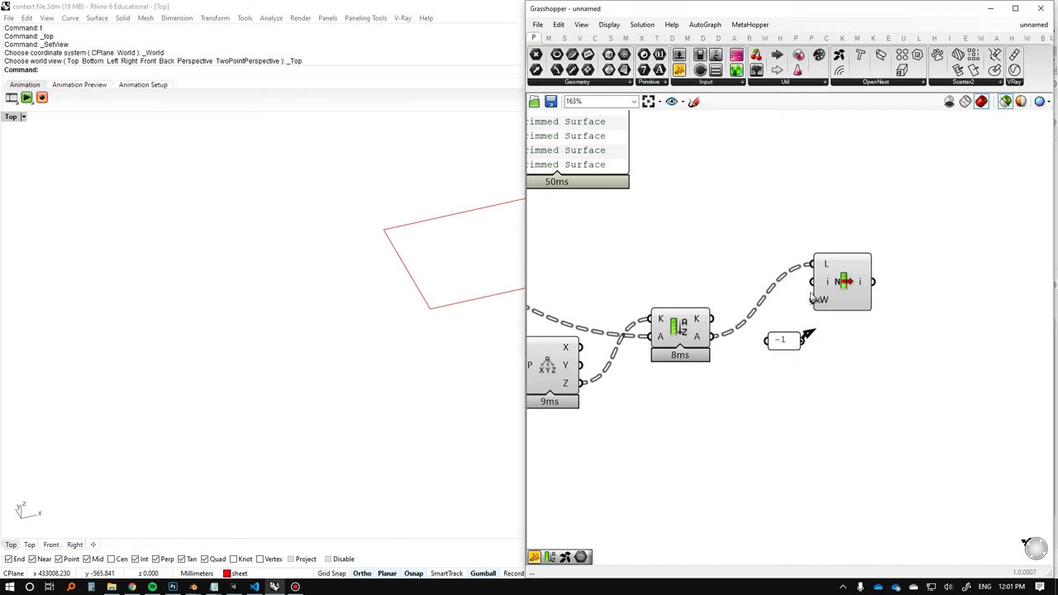
drag(803, 340, 813, 282)
Preview the faces picked by index -1 edge-on and compare them with the Sort List output.
click(838, 285)
scroll(326, 306, up, 5)
right_drag(325, 307, 329, 280)
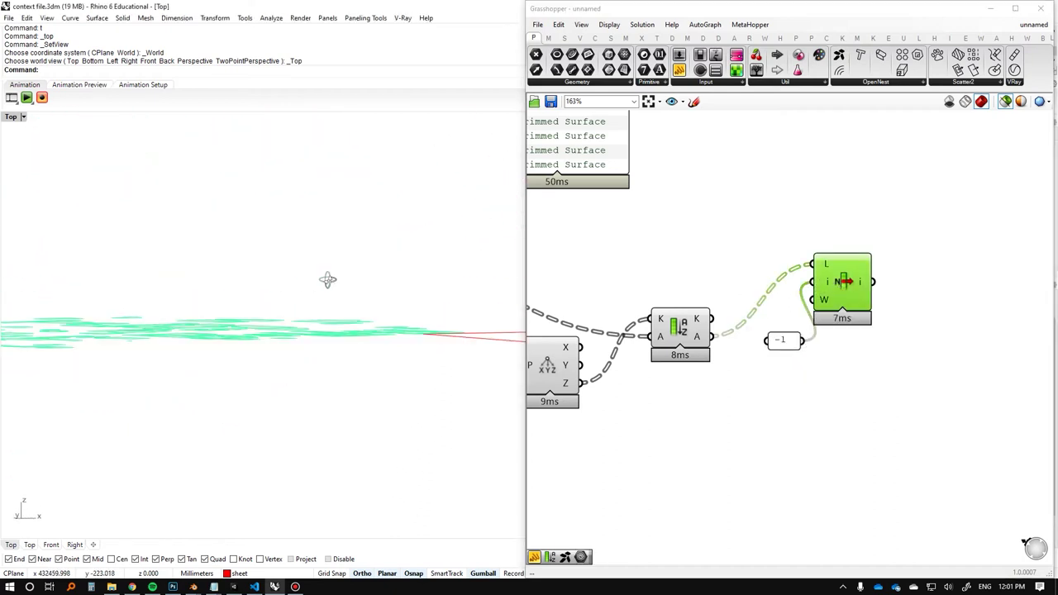
click(697, 331)
click(852, 292)
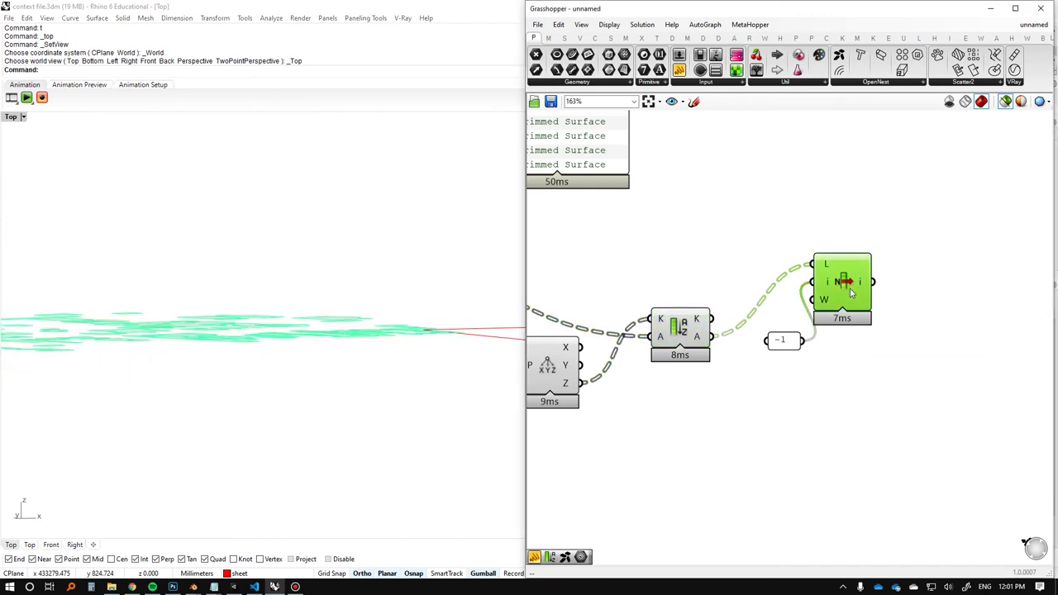
click(786, 340)
click(853, 293)
Duplicate the List Item below the original and disconnect the -1 Panel from the copy's index input.
alt+drag(841, 291, 865, 368)
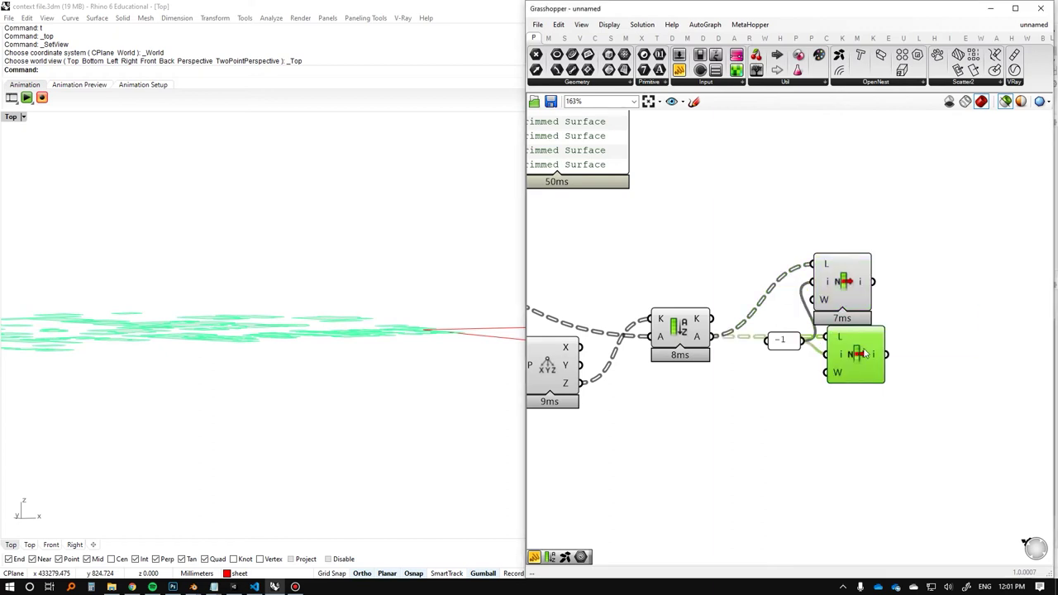
scroll(856, 382, up, 1)
ctrl+drag(812, 400, 793, 333)
Preview each List Item's faces and the Sort List's full set of faces to compare roofs with bases.
click(854, 272)
click(862, 394)
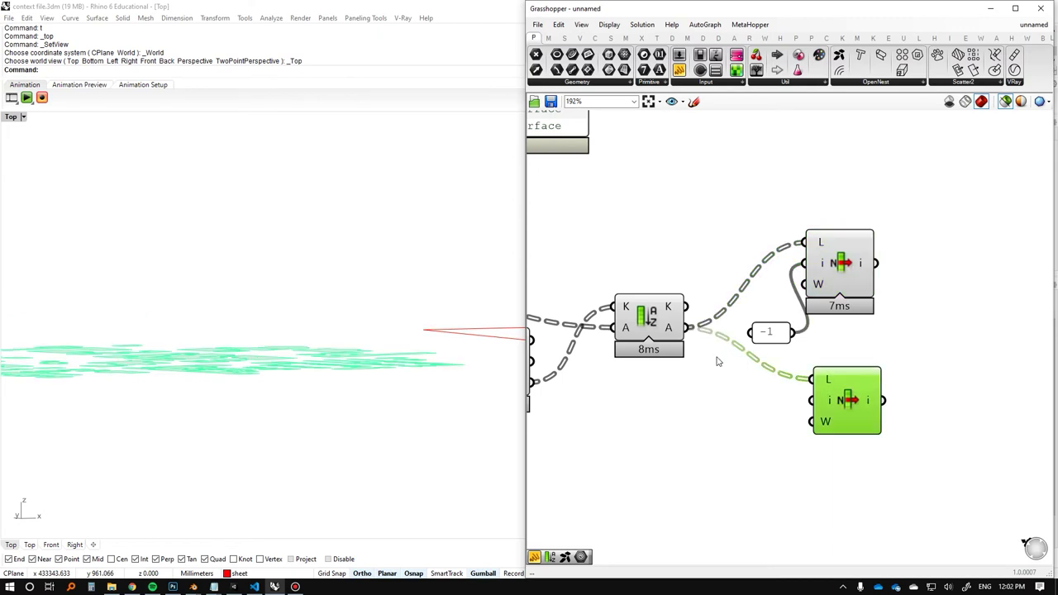
right_drag(365, 252, 364, 325)
right_drag(265, 349, 430, 331)
click(643, 314)
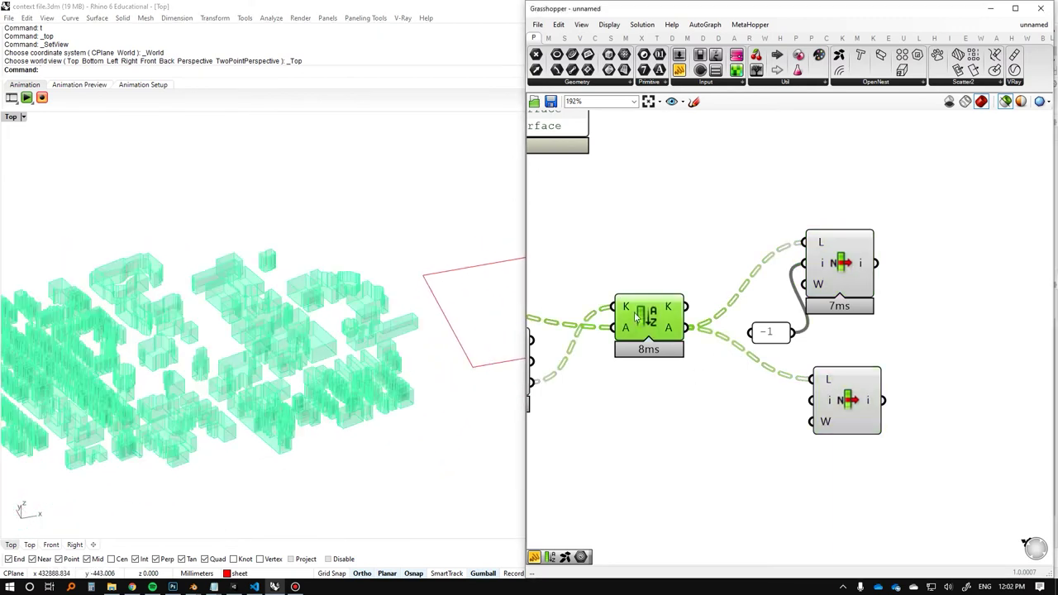
scroll(475, 311, up, 5)
scroll(359, 392, up, 3)
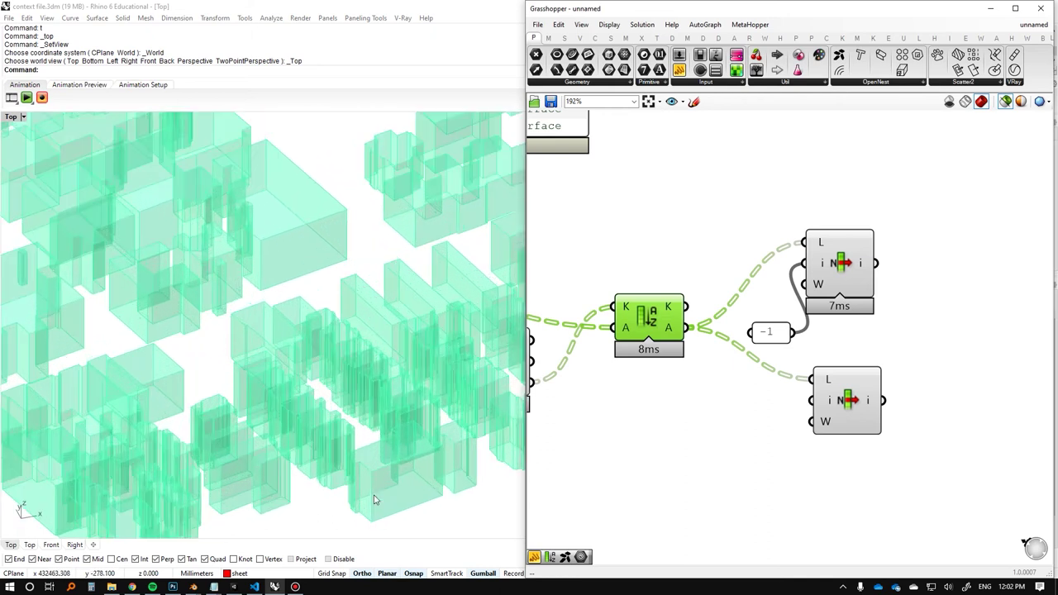
scroll(395, 329, down, 6)
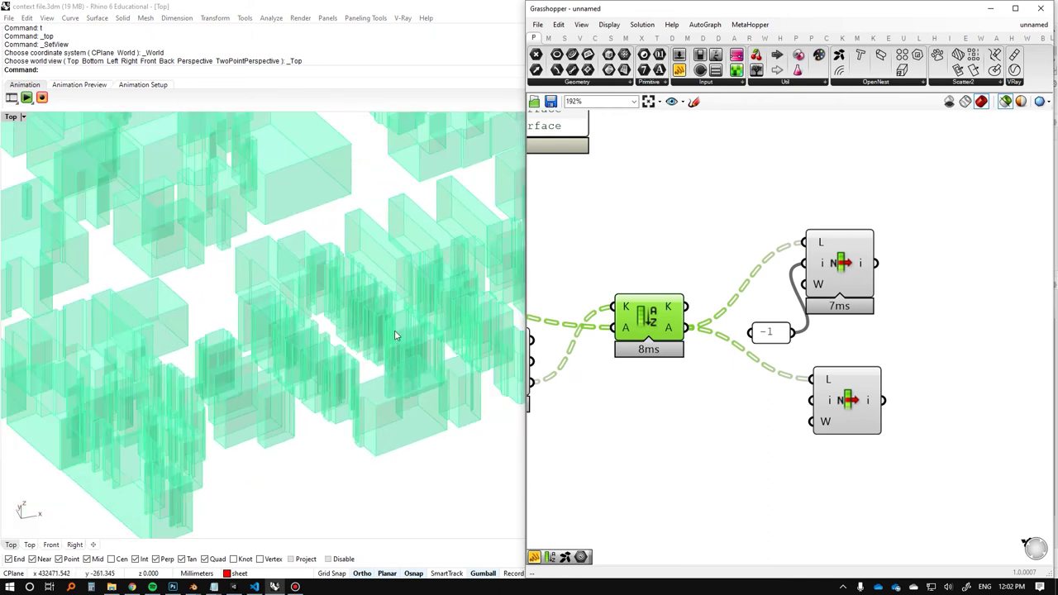
Compare both List Items' footprints with each other and with the sheet outline in the Top view.
click(841, 248)
click(842, 390)
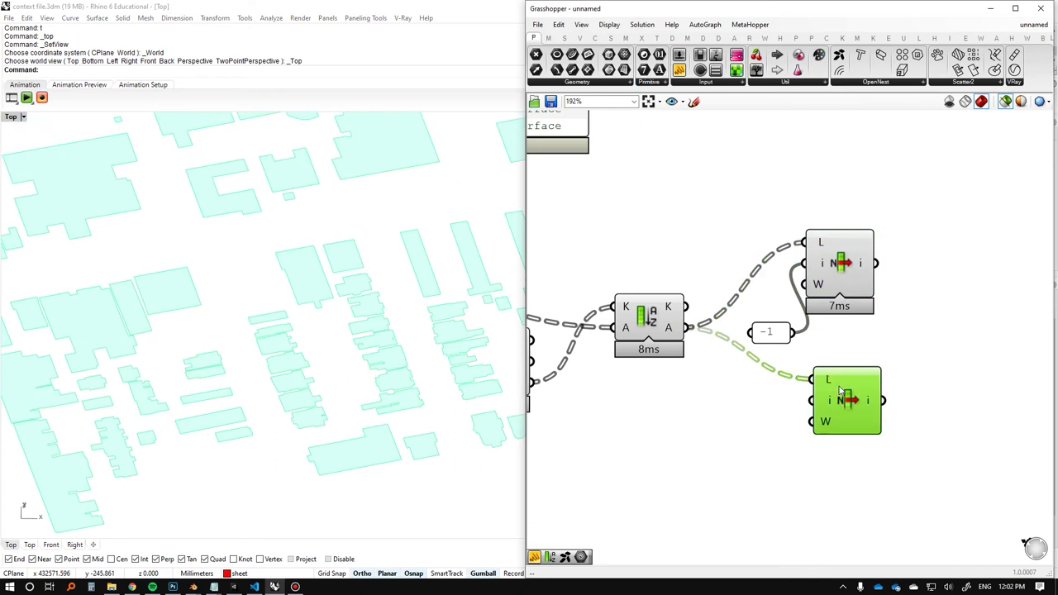
scroll(261, 368, down, 6)
scroll(306, 359, down, 6)
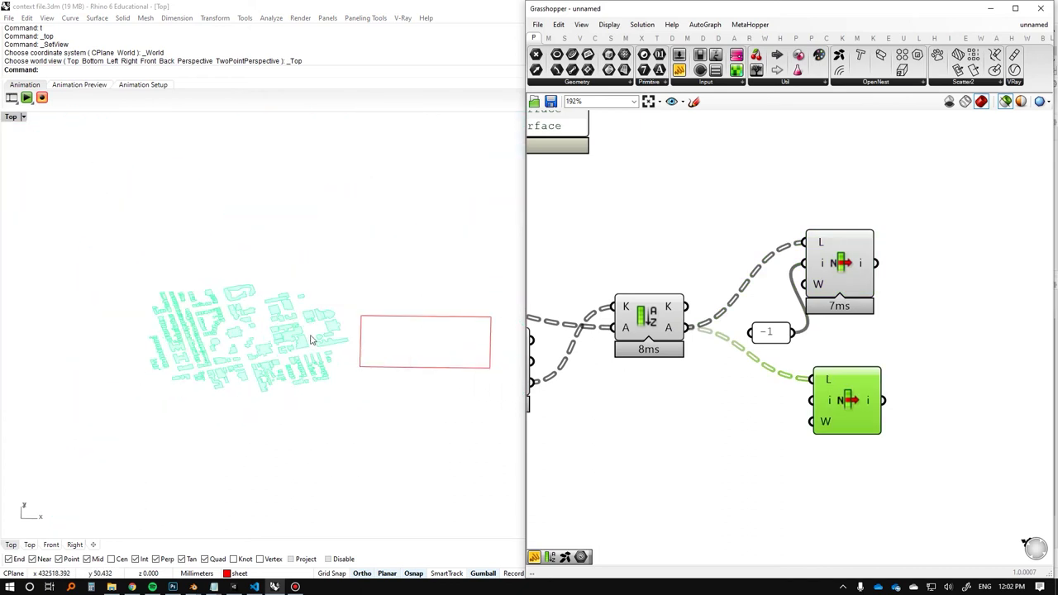
right_drag(310, 339, 330, 389)
text(t)
Delete the duplicate List Item, reposition the one indexed at -1, and preview its faces in plan.
drag(1016, 385, 861, 439)
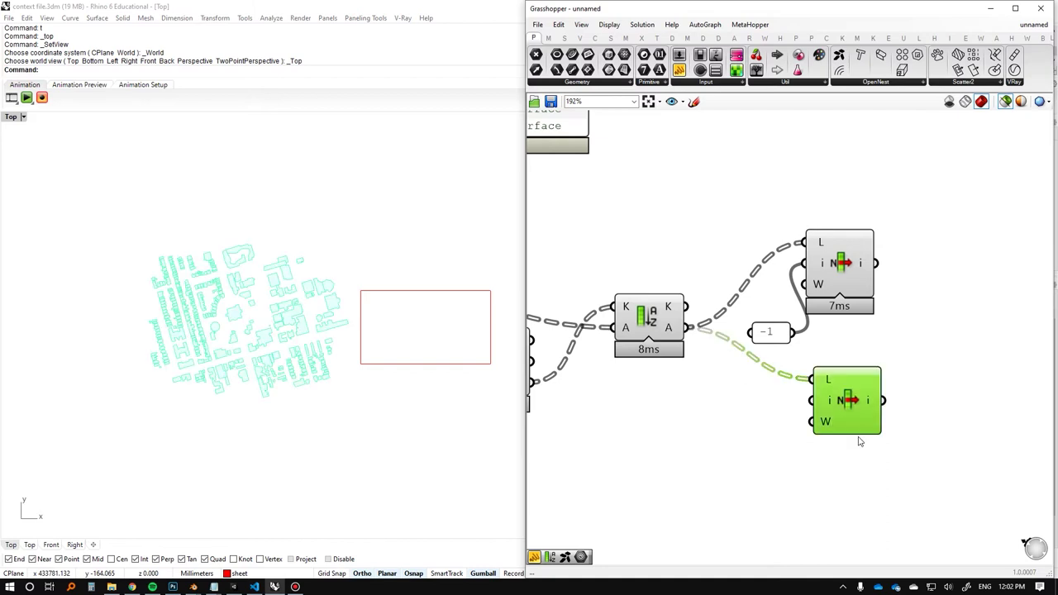
key(Delete)
right_drag(860, 331, 730, 369)
drag(718, 323, 729, 364)
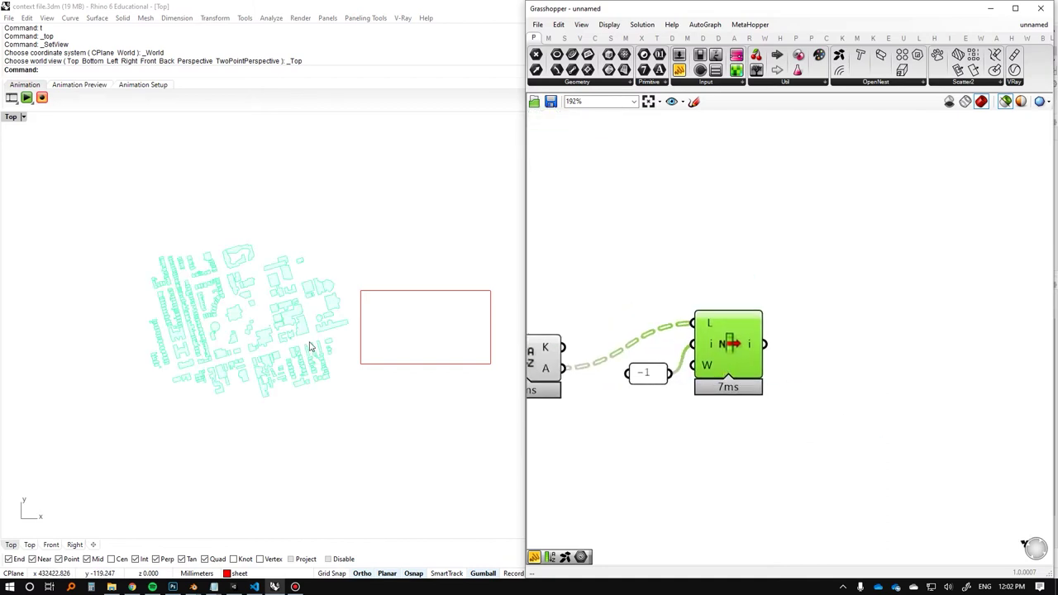
scroll(308, 335, up, 5)
right_drag(201, 234, 307, 326)
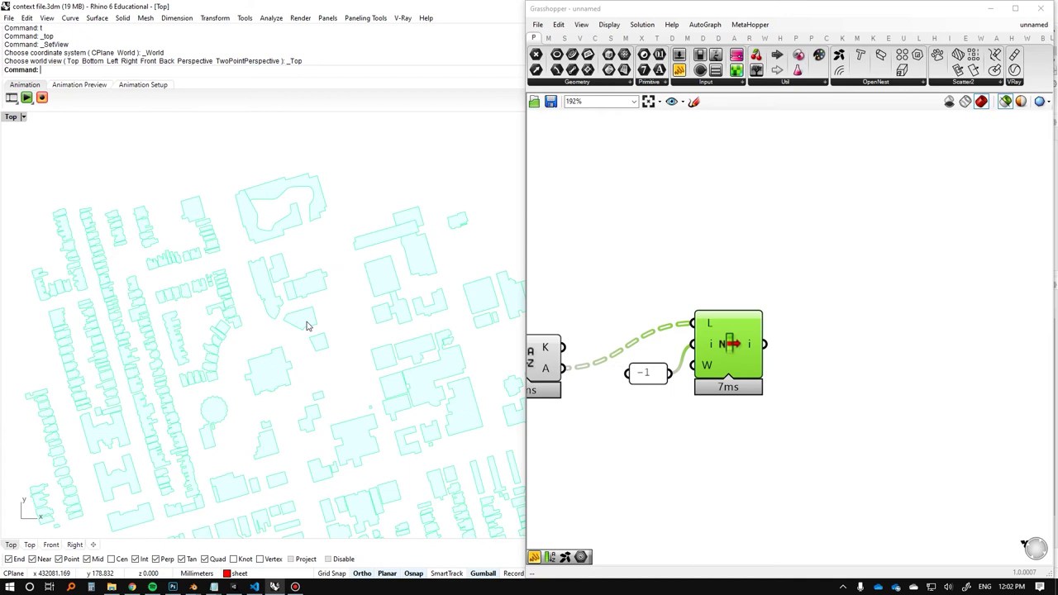
double_click(832, 340)
text(deconstr)
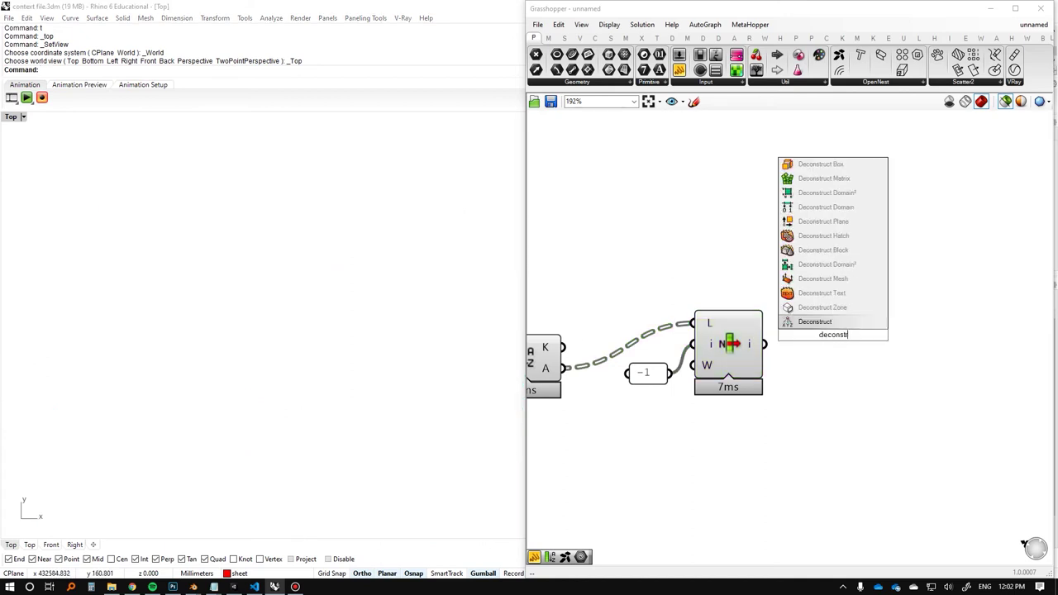
text(uct bre)
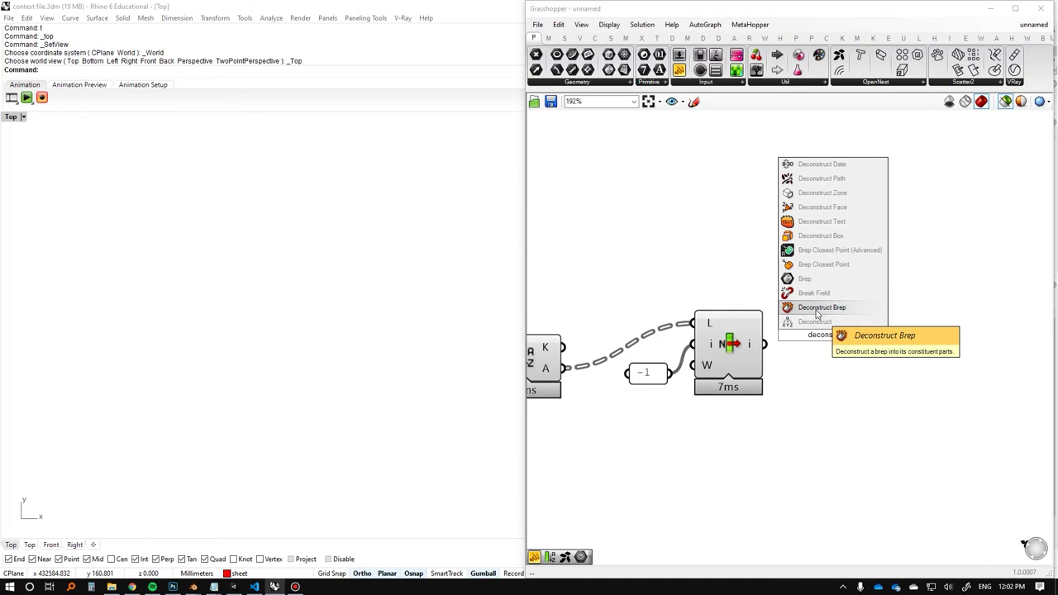
key(Escape)
Add a Brep Edges component beside the List Item and feed the selected footprint faces into its B input.
double_click(817, 334)
text(b)
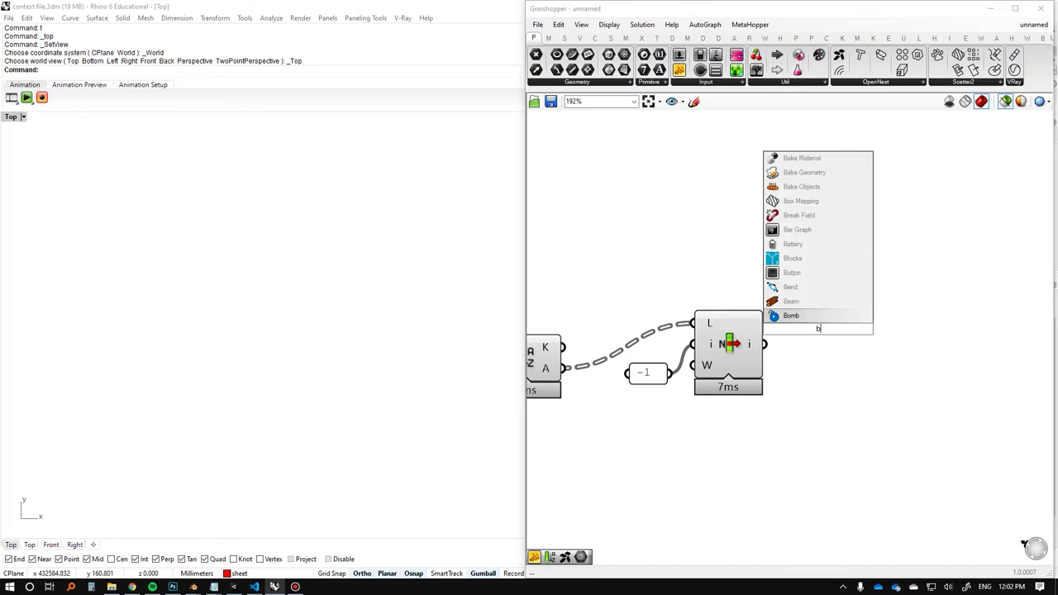
text(rep edge)
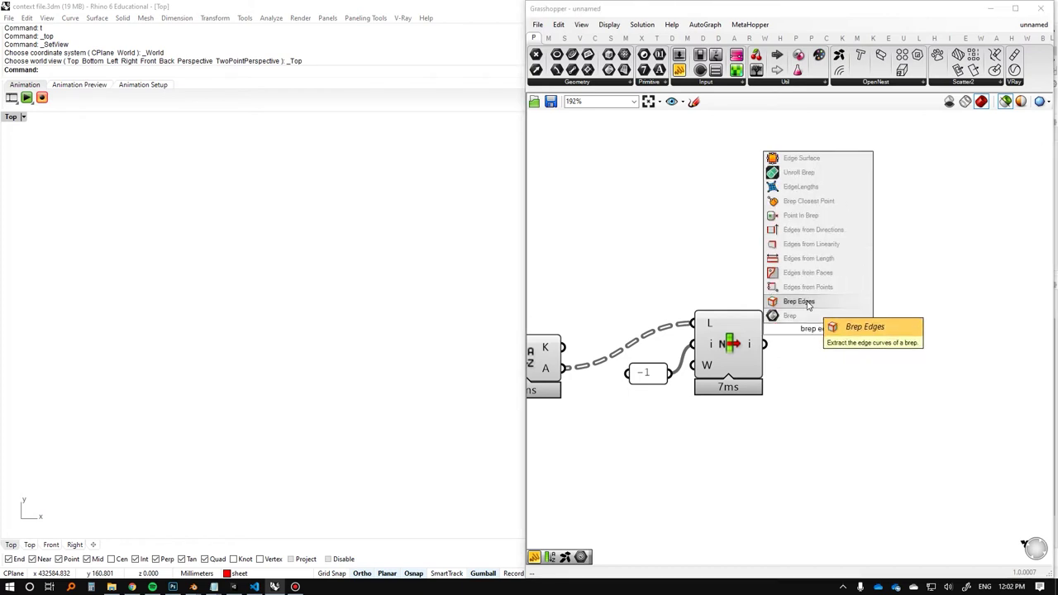
key(Return)
drag(819, 346, 835, 364)
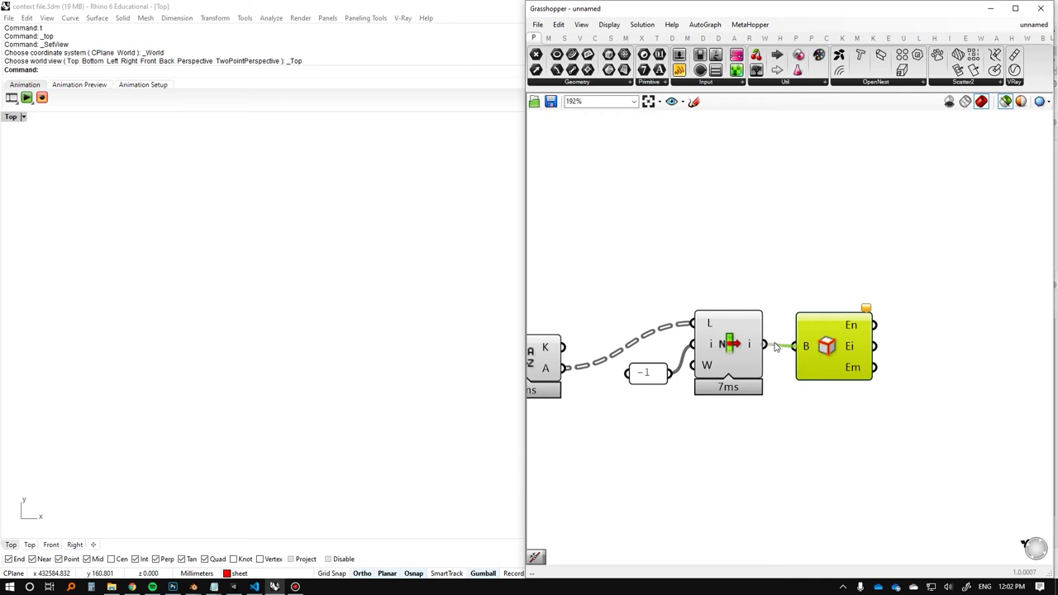
drag(775, 347, 795, 346)
right_drag(817, 344, 766, 331)
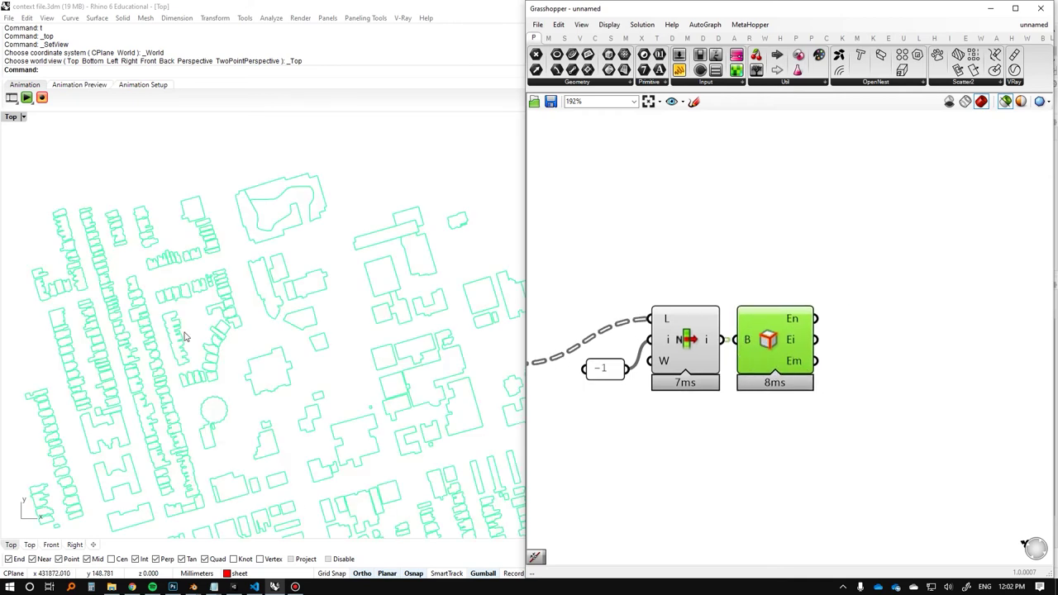
Bake the Brep Edges curves temporarily, select individual building lines to check their continuity, and undo the bake.
middle_click(767, 334)
click(793, 358)
click(725, 328)
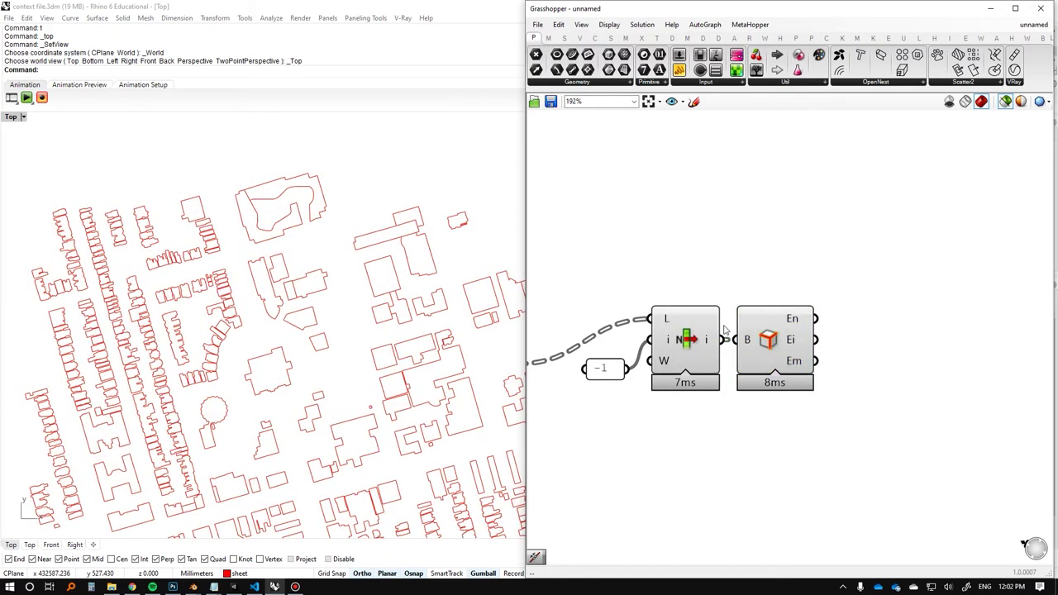
click(375, 260)
scroll(383, 286, up, 4)
click(380, 285)
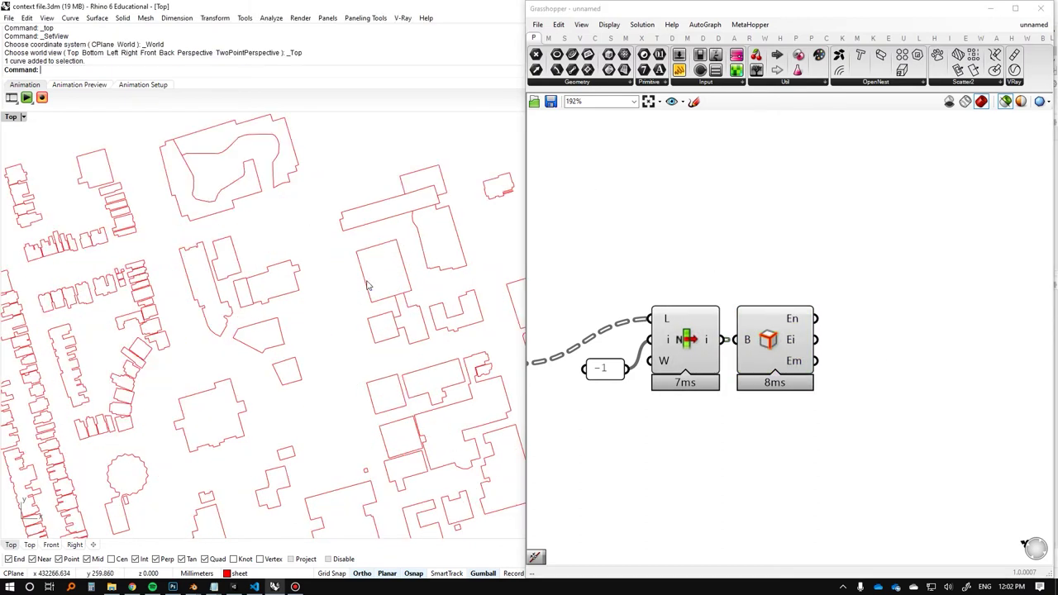
click(366, 281)
click(300, 277)
key(ctrl+z)
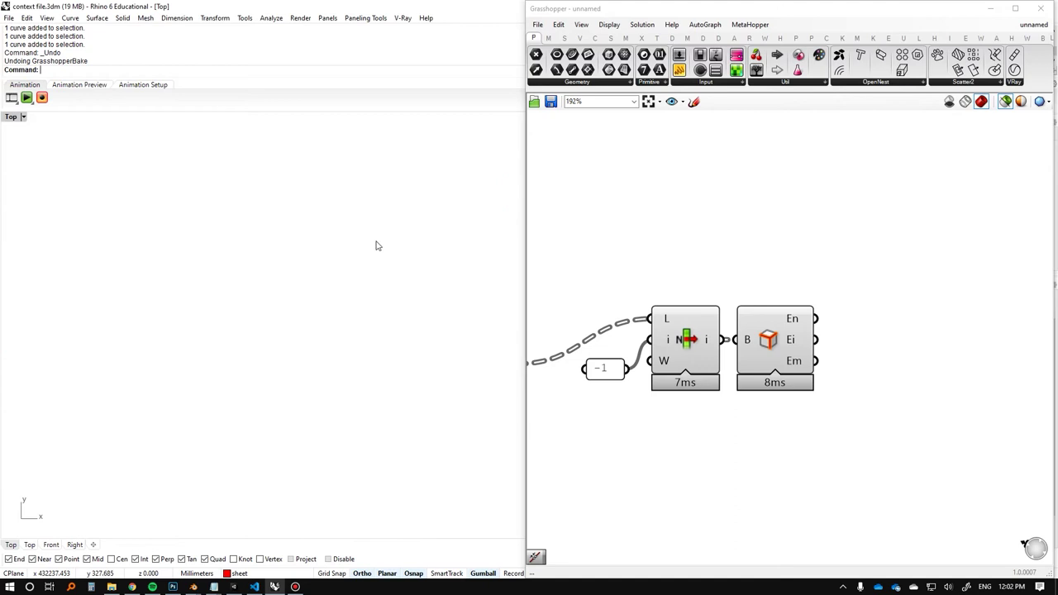
Add a Join Curves component, connect the naked edges (En) to its C input, and align it beside Brep Edges.
double_click(910, 324)
text(joi)
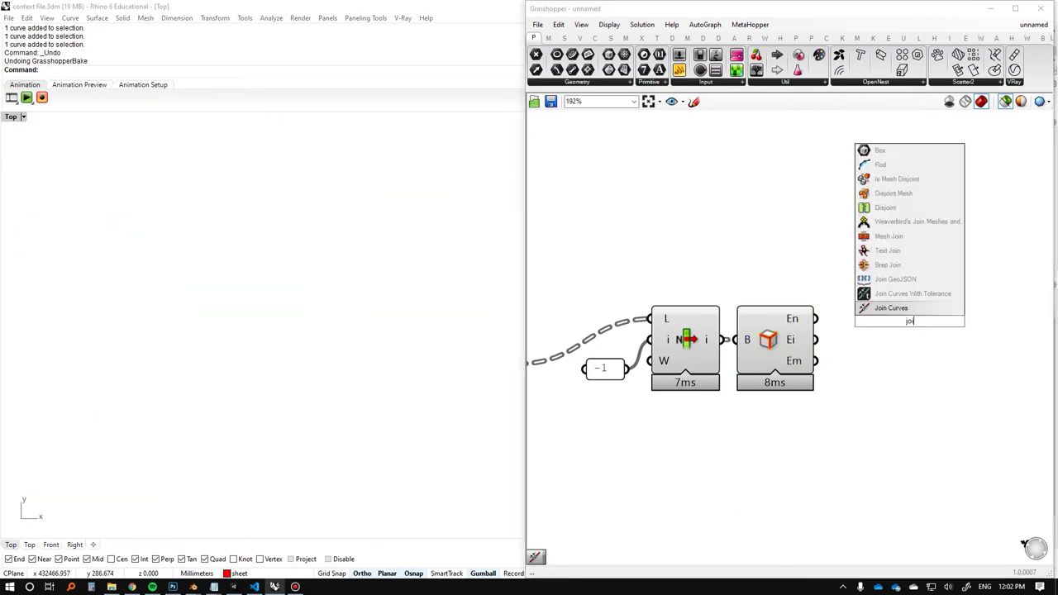
key(Return)
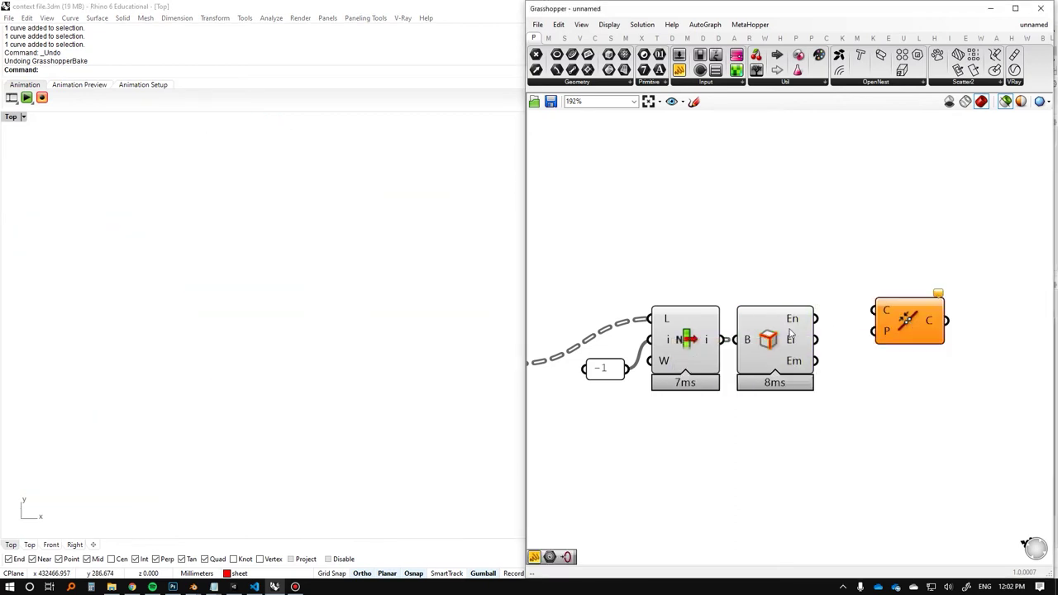
click(794, 325)
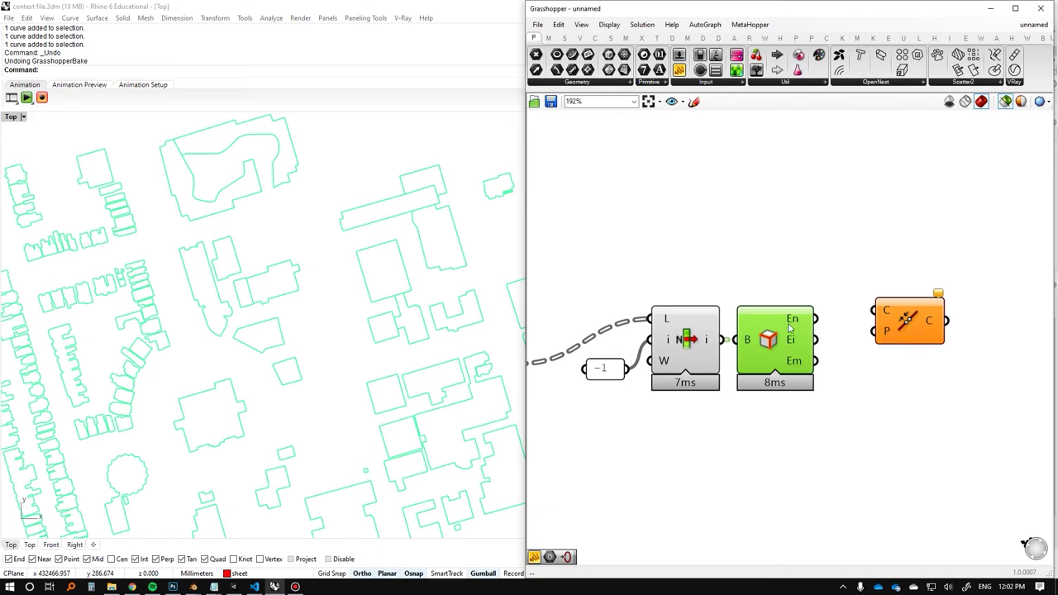
drag(816, 319, 880, 320)
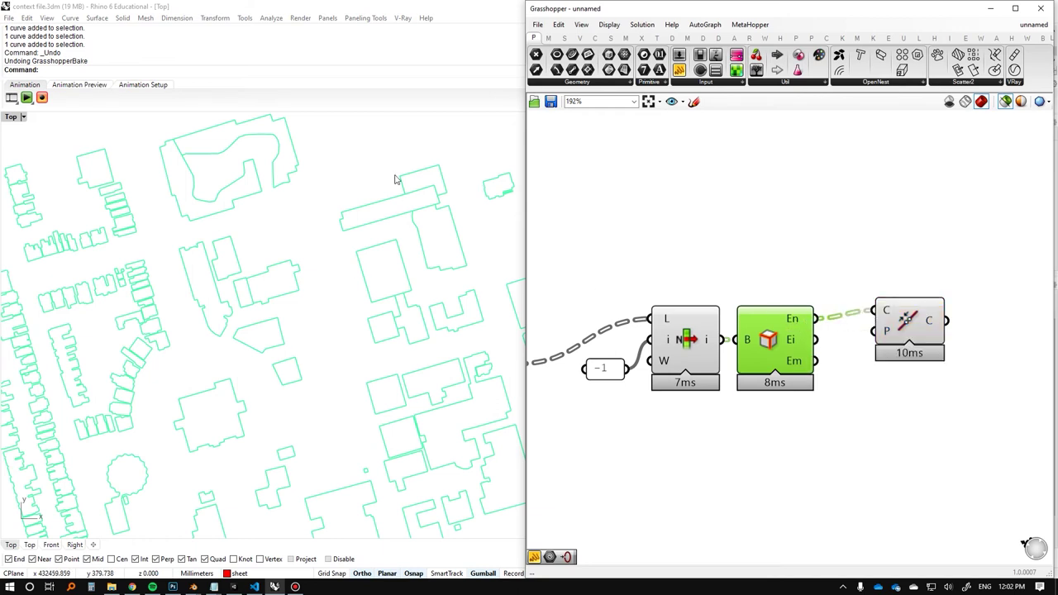
drag(927, 326, 894, 332)
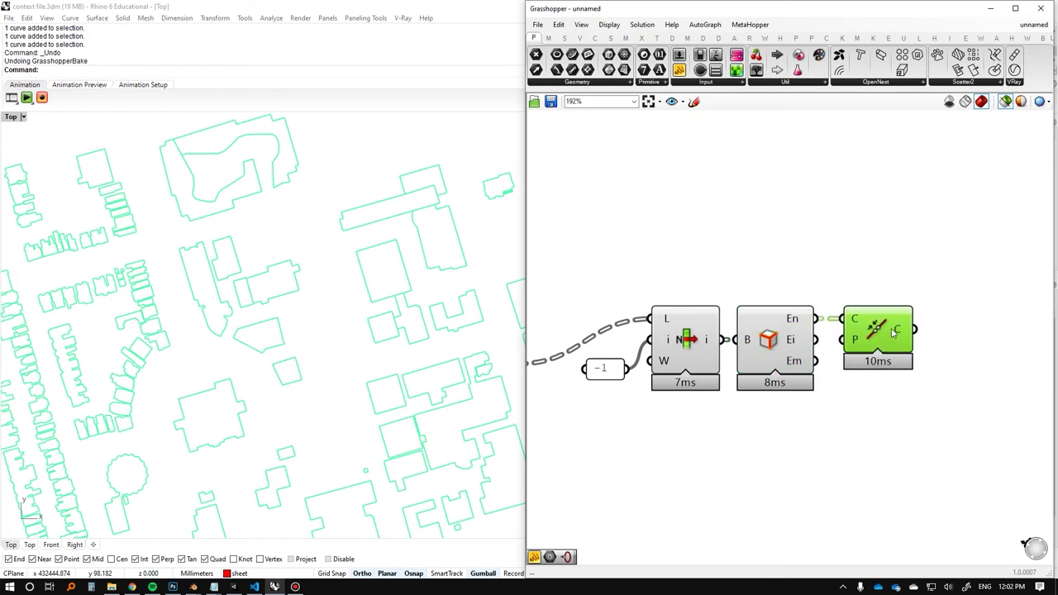
Bake the joined curves temporarily, select various building outlines to check that they are joined, and undo the bake.
middle_click(887, 332)
click(948, 407)
click(346, 213)
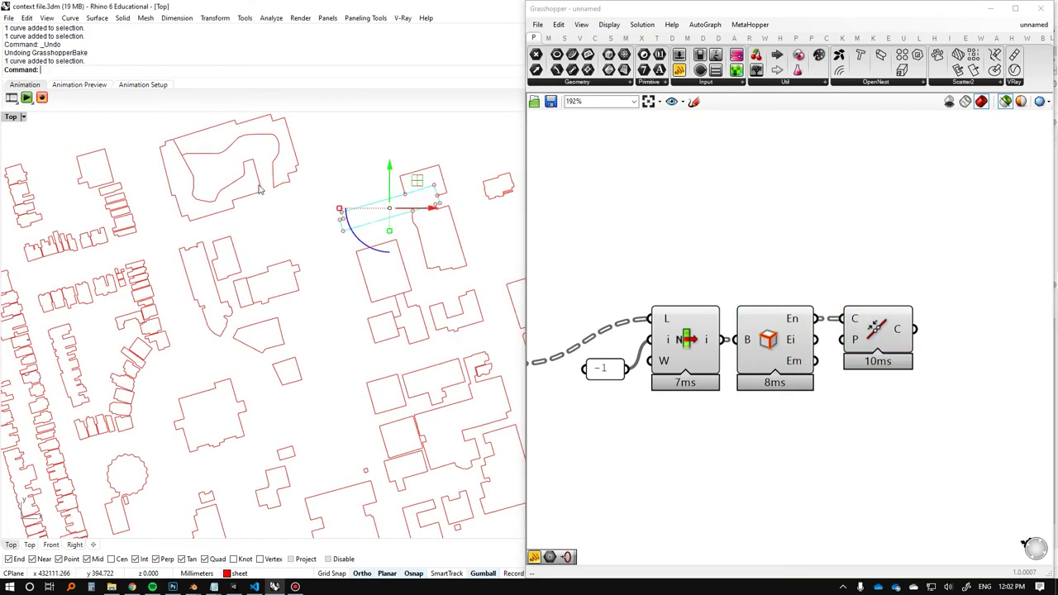
click(262, 175)
click(275, 158)
click(319, 211)
scroll(274, 284, up, 2)
click(257, 270)
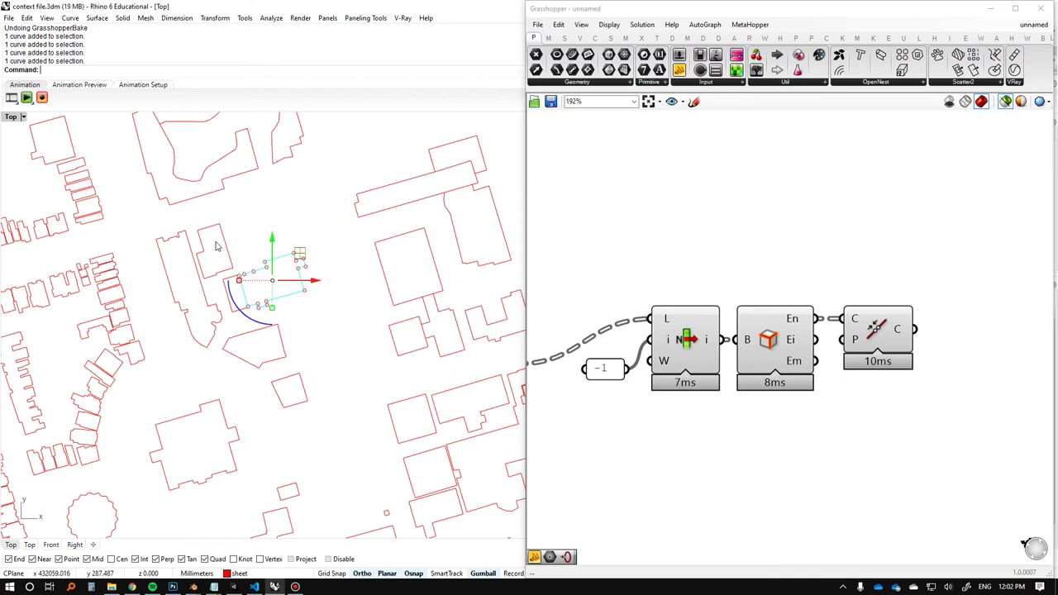
click(215, 245)
click(200, 239)
click(192, 254)
scroll(274, 244, down, 4)
right_drag(274, 244, 390, 179)
click(302, 212)
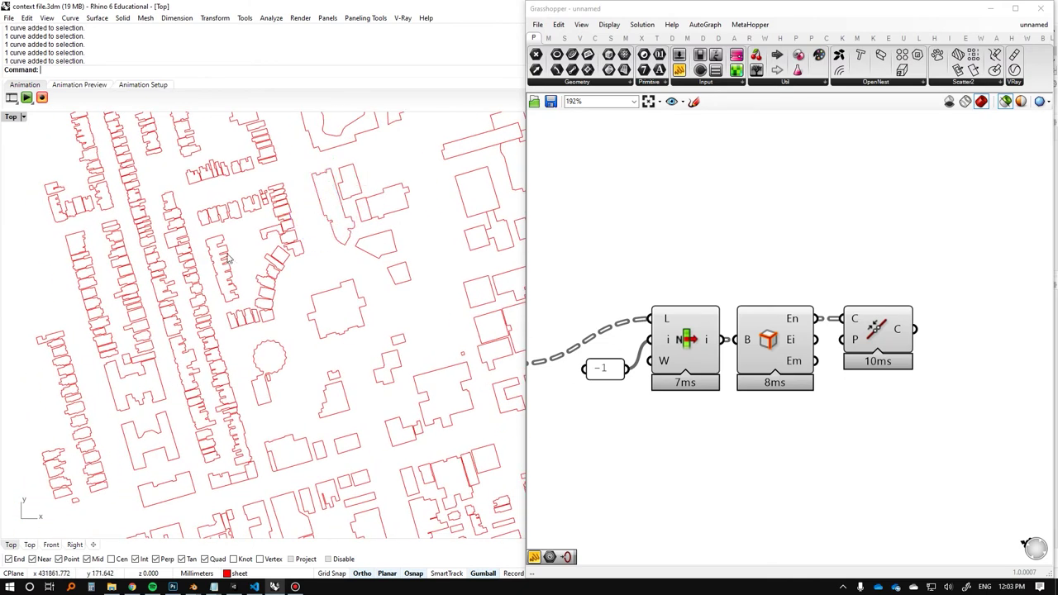
click(213, 239)
click(197, 200)
click(198, 208)
click(157, 204)
key(ctrl+z)
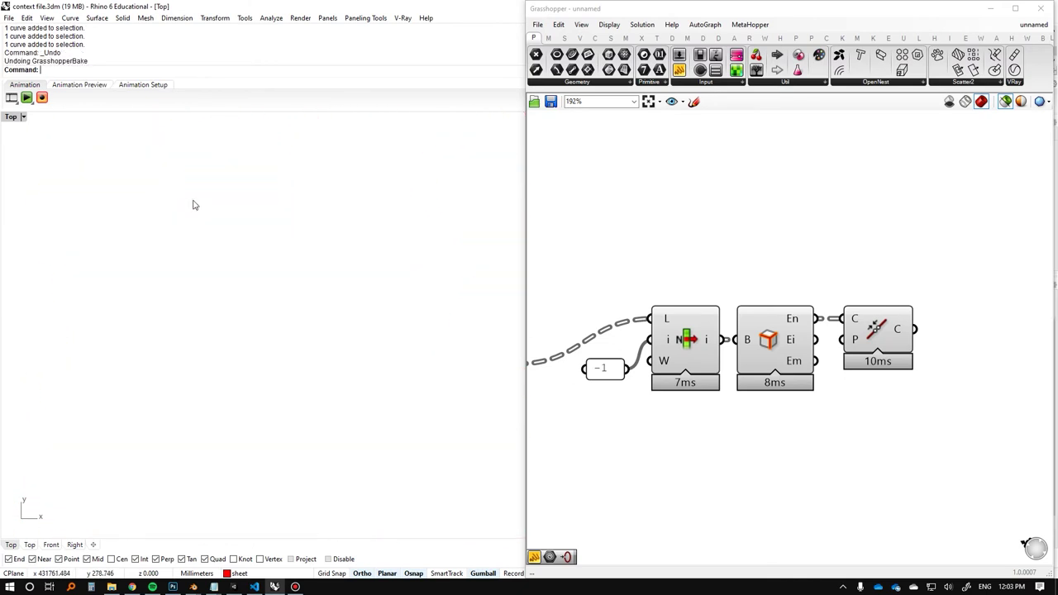
Preview the joined footprint curves next to the sheet outline in the Top view.
click(899, 356)
scroll(438, 388, down, 3)
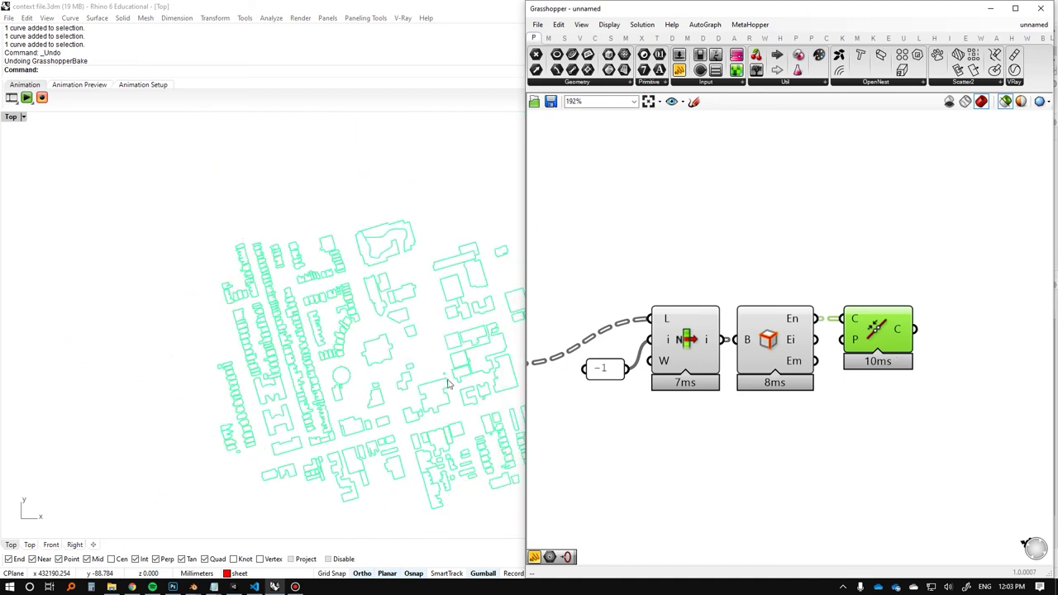
right_drag(314, 336, 175, 320)
right_drag(726, 262, 720, 246)
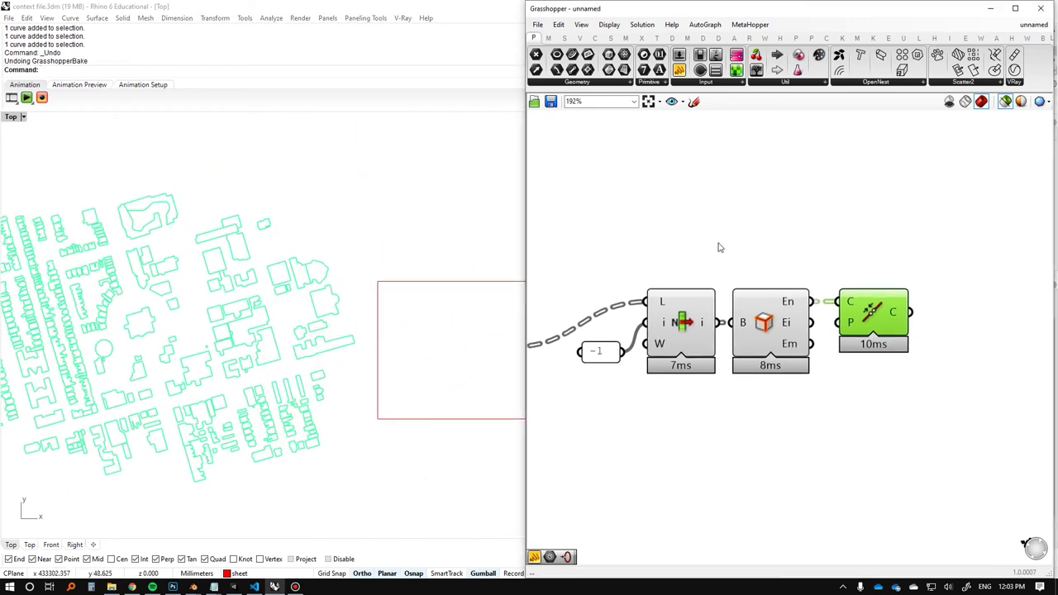
Save the Grasshopper definition as "nesting" on the Desktop.
key(ctrl+s)
scroll(298, 186, up, 2)
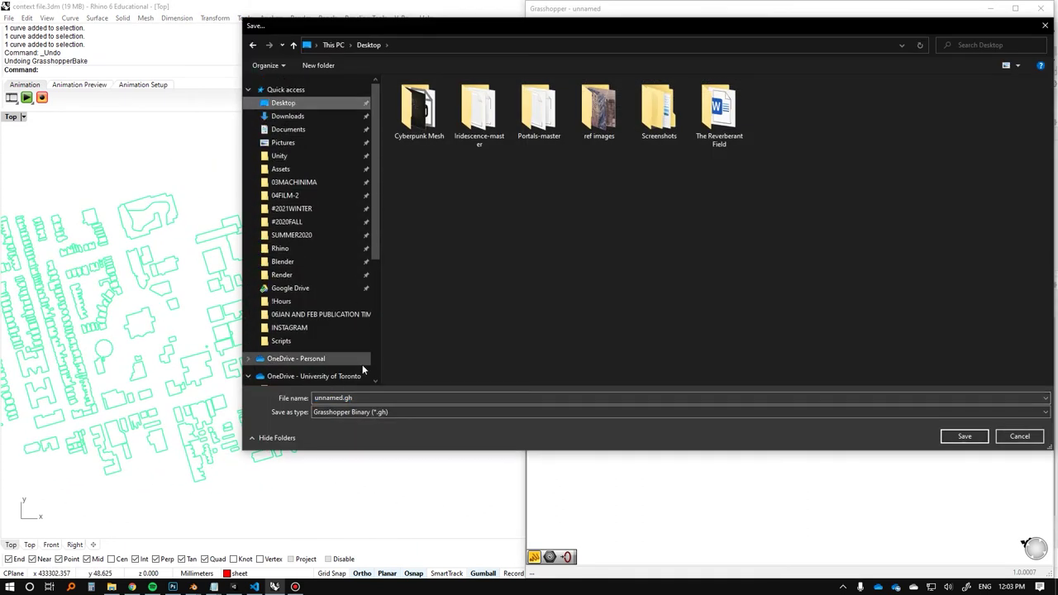
text(nesting)
key(Return)
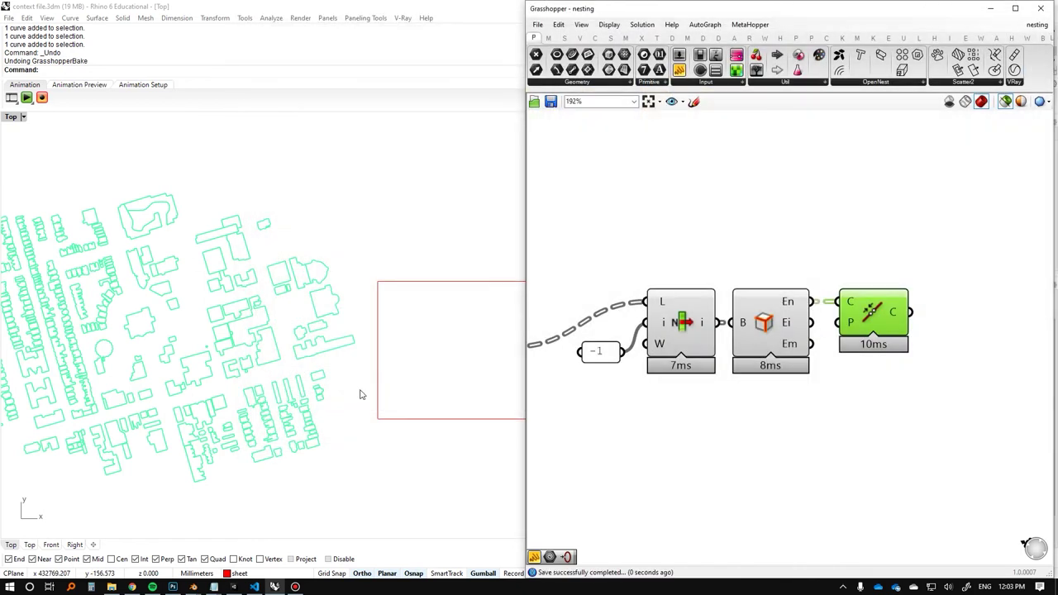
Add the OpenNest component and place it downstream of Join Curves with room for its inputs.
click(796, 324)
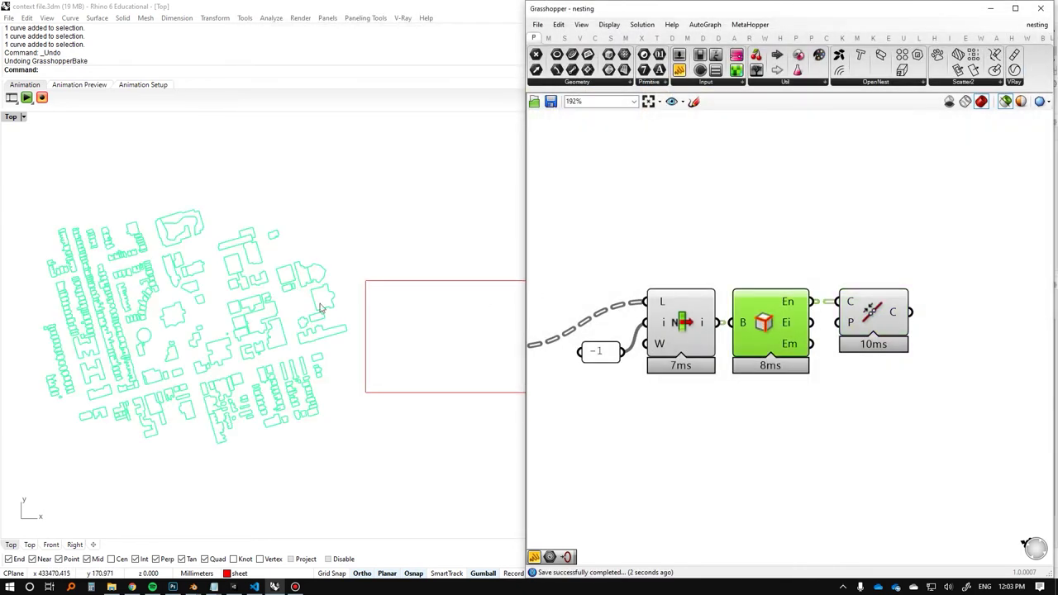
scroll(321, 308, down, 2)
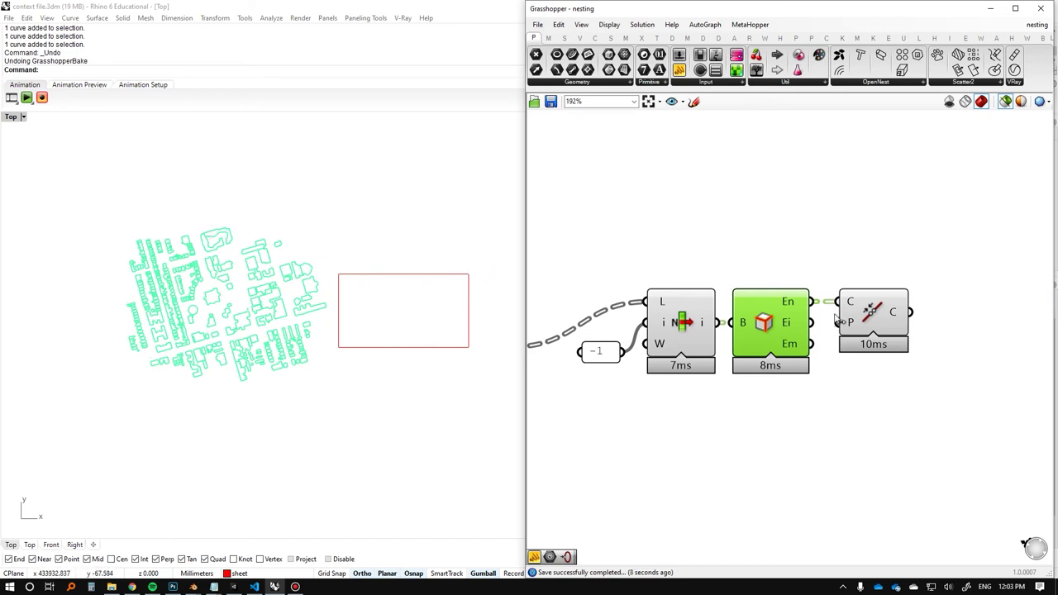
right_drag(872, 324, 711, 330)
click(916, 341)
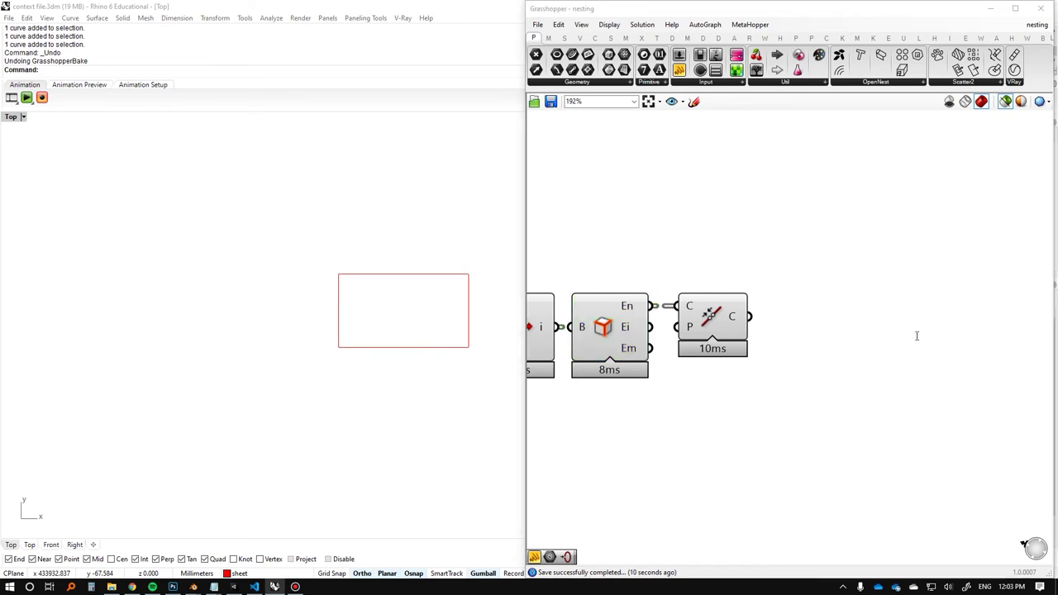
double_click(917, 340)
text(rhin)
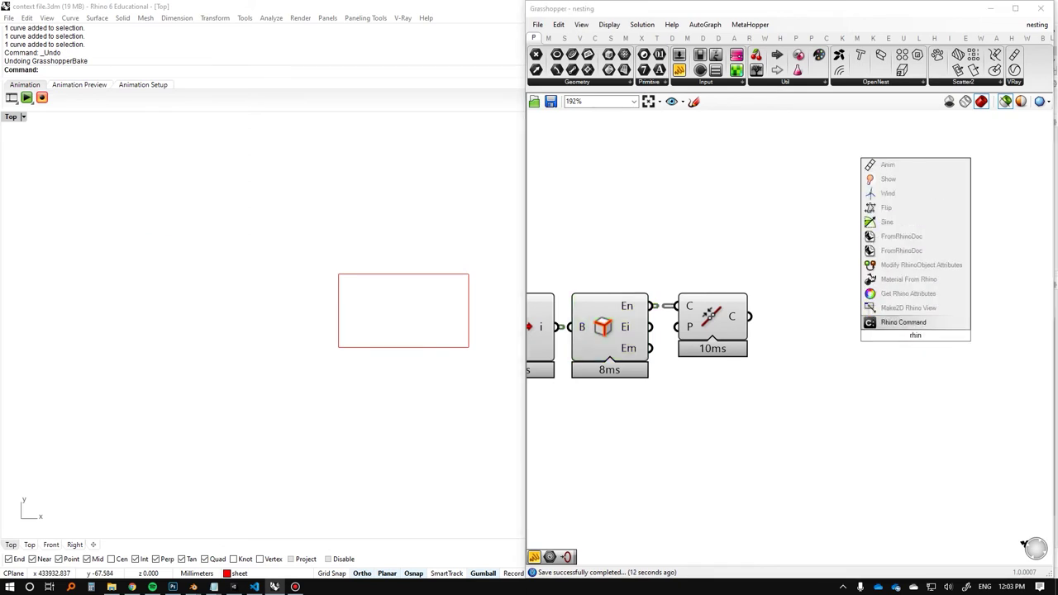
text(open)
key(Return)
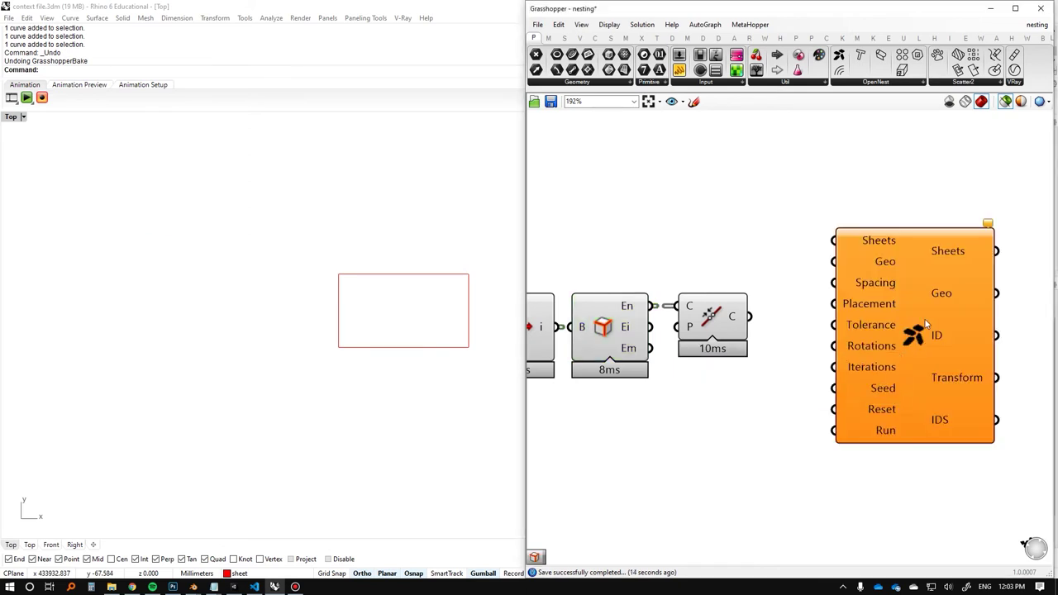
scroll(895, 314, down, 3)
right_drag(832, 309, 782, 307)
drag(867, 300, 901, 306)
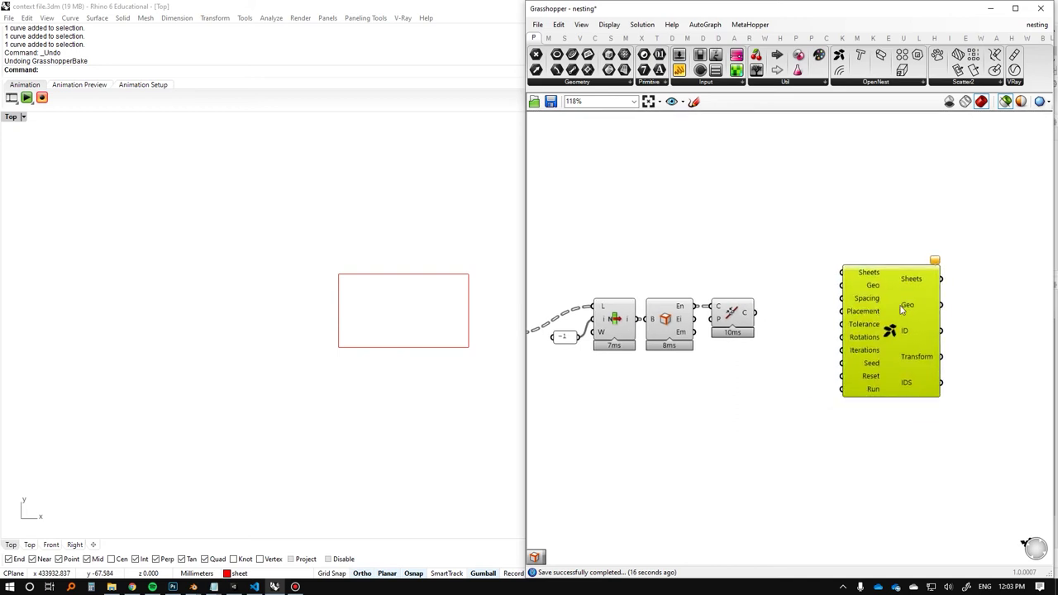
Add a Geometry parameter above the component chain and assign the sheet rectangle to it as one geometry.
click(434, 285)
click(651, 228)
double_click(651, 228)
text(geo)
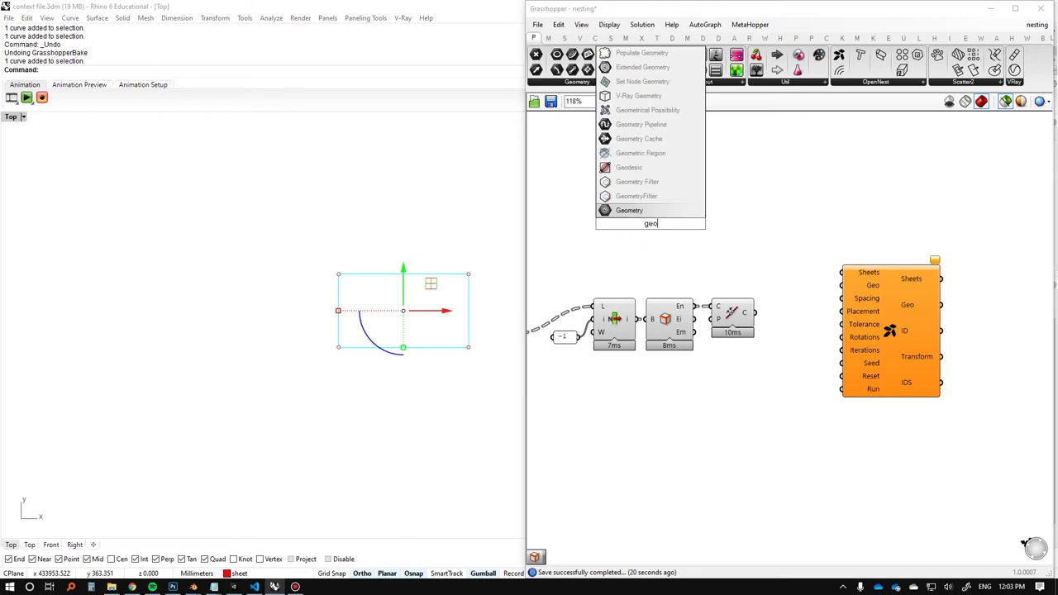
key(Return)
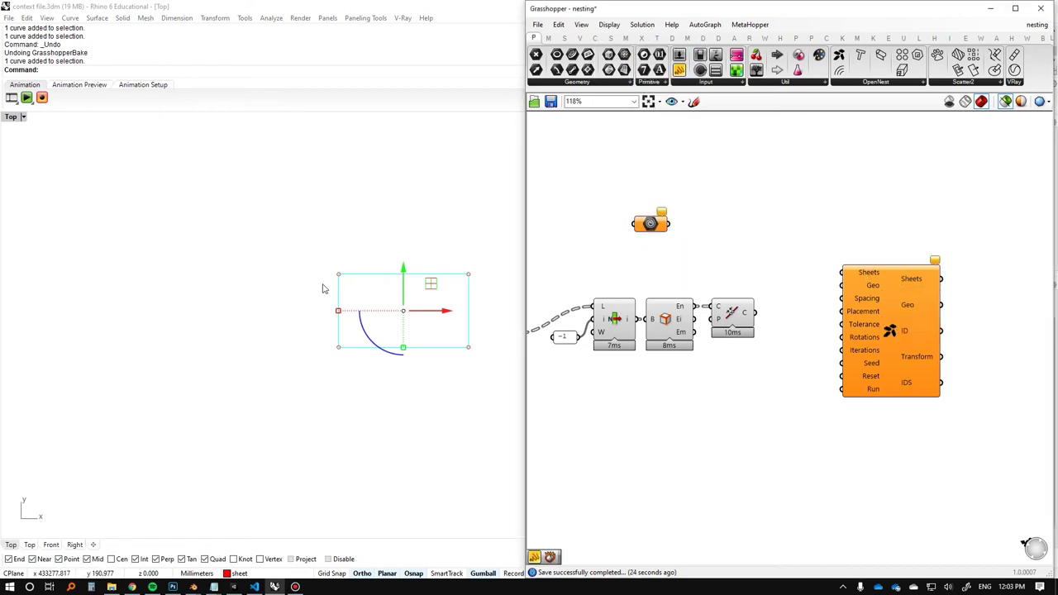
right_drag(637, 224, 634, 225)
right_click(648, 226)
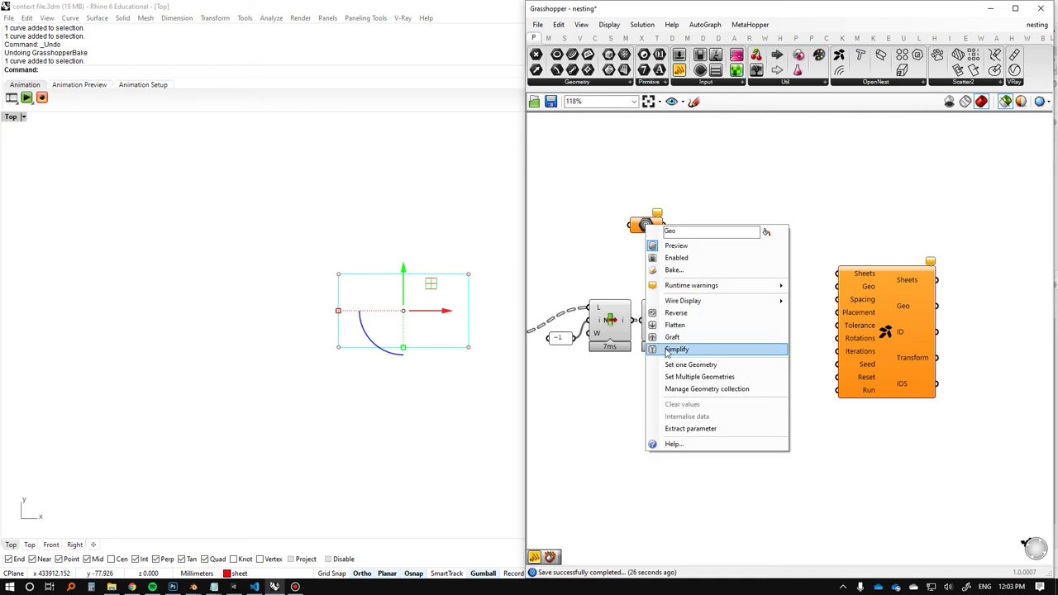
click(649, 362)
click(427, 294)
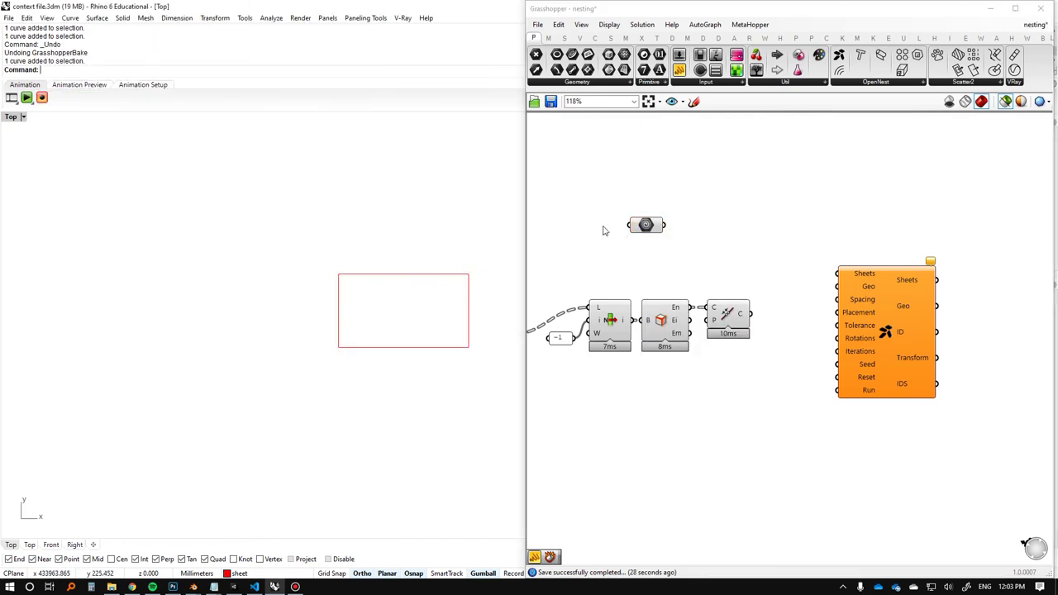
Hide the sheet rectangle in Rhino and connect the Geometry parameter to OpenNest's Sheets input.
text(h)
key(Return)
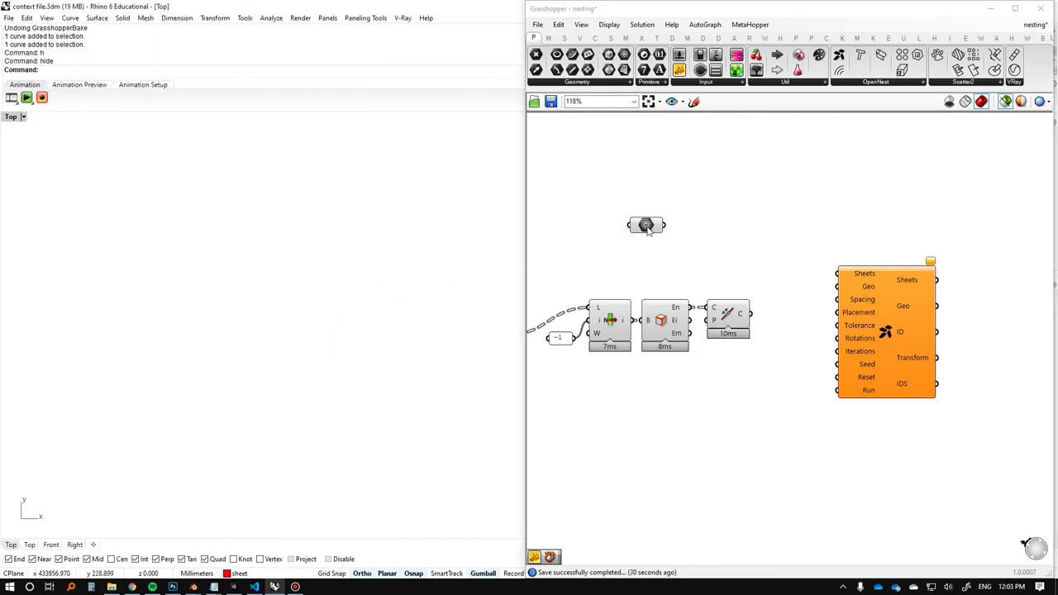
drag(649, 230, 838, 273)
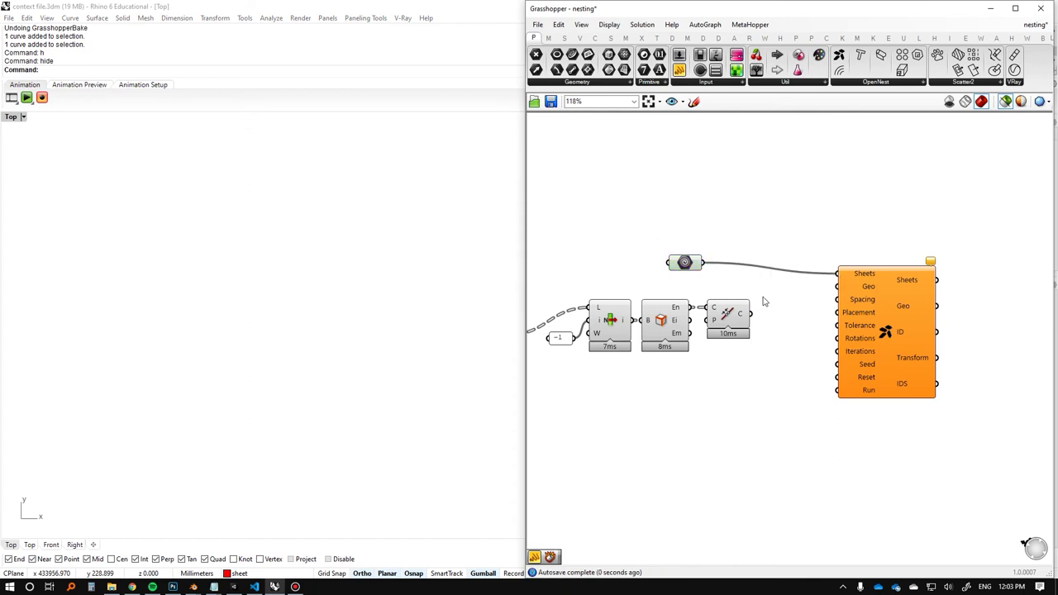
click(736, 319)
right_drag(740, 319, 728, 321)
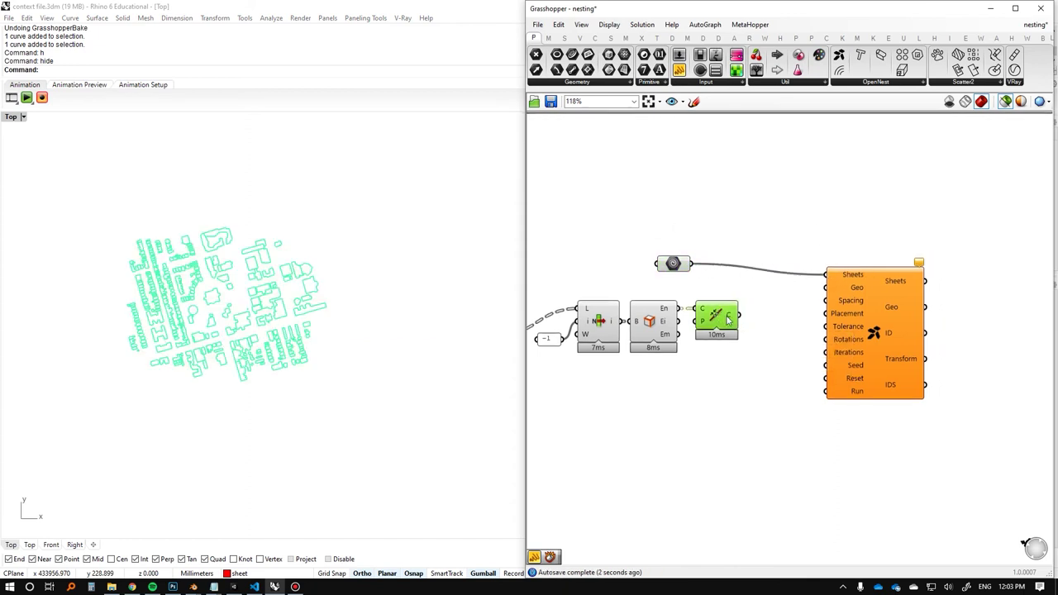
Flatten the curve output of the Join Curves component.
right_click(728, 321)
click(728, 362)
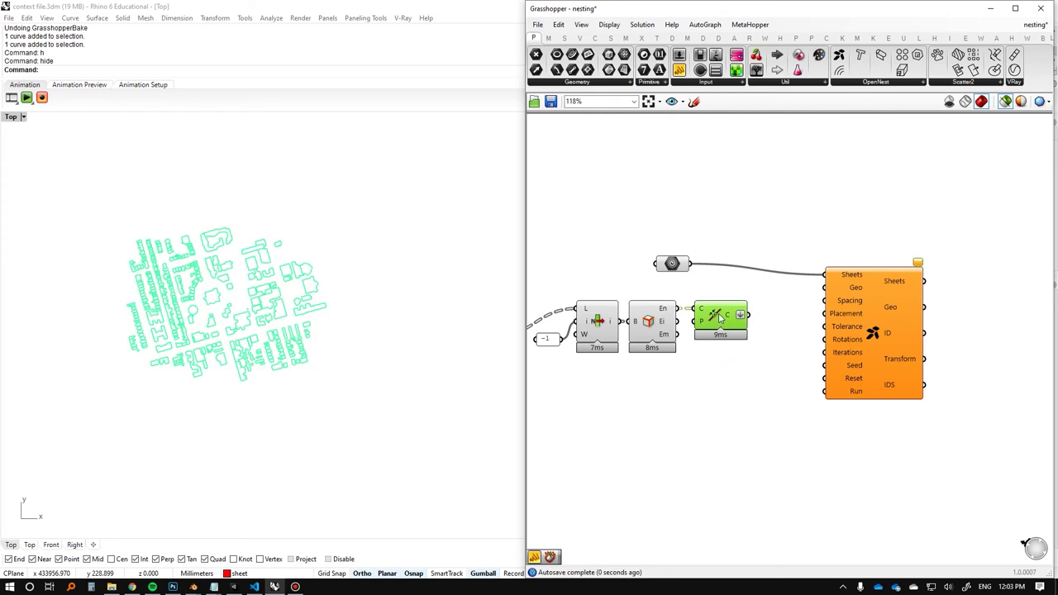
scroll(814, 293, up, 3)
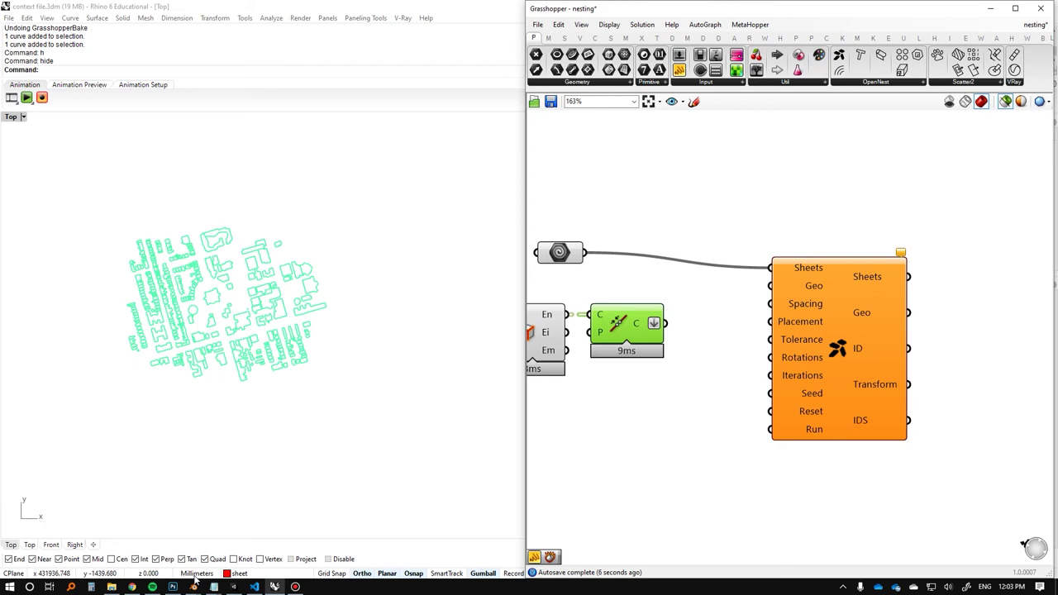
Reposition the OpenNest component and the sheet's Geometry parameter to make room between them for further inputs.
click(800, 315)
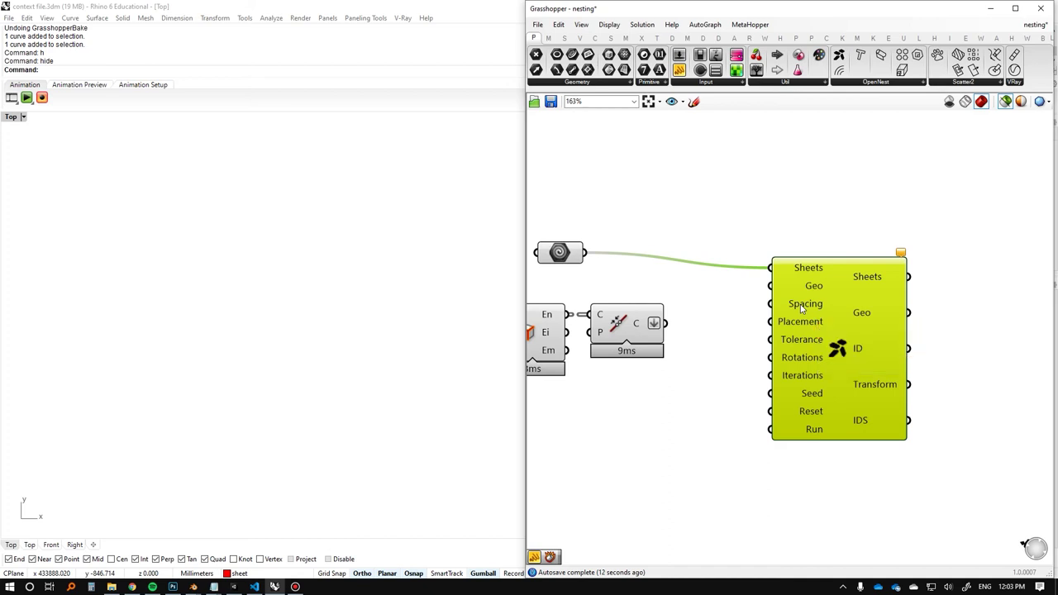
drag(813, 319, 838, 305)
drag(566, 255, 643, 208)
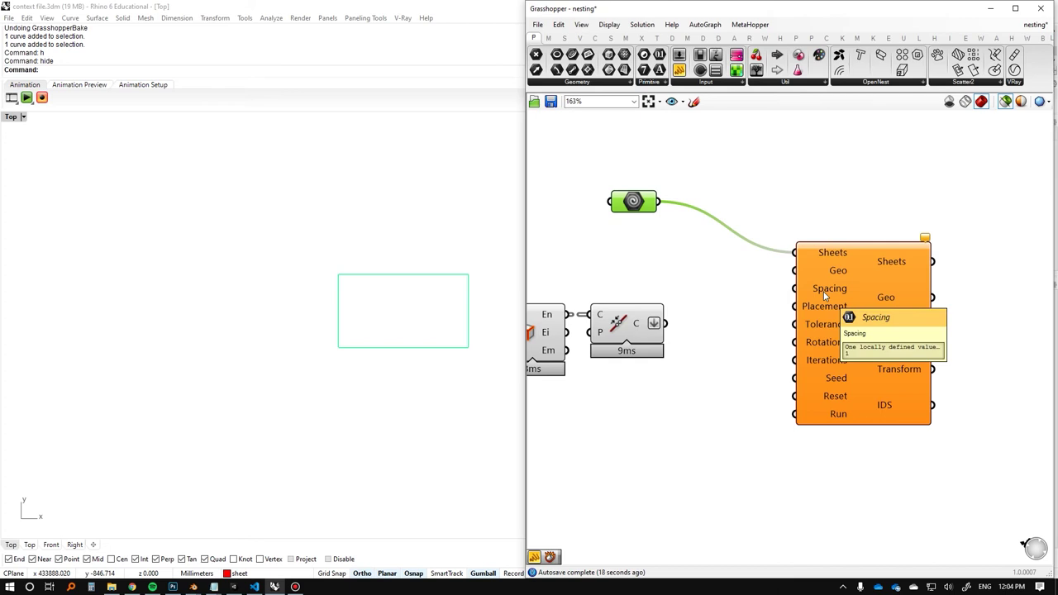
Feed a panel with the value 3.175 into OpenNest's Spacing input and the flattened joined curves into its Geo input.
double_click(642, 258)
text(")
text(3.175)
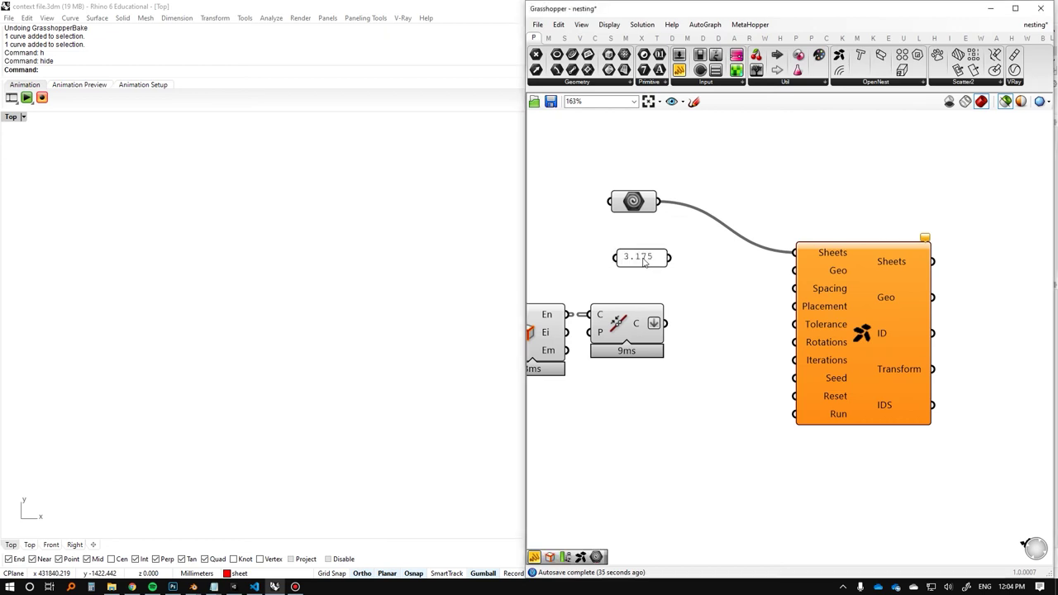
key(Return)
click(828, 319)
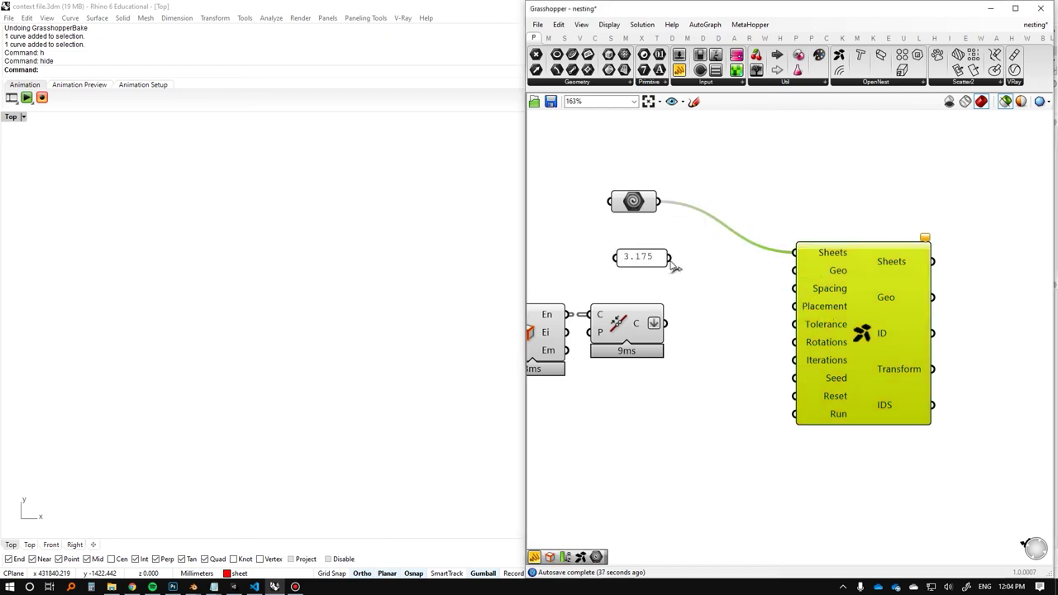
drag(674, 267, 789, 294)
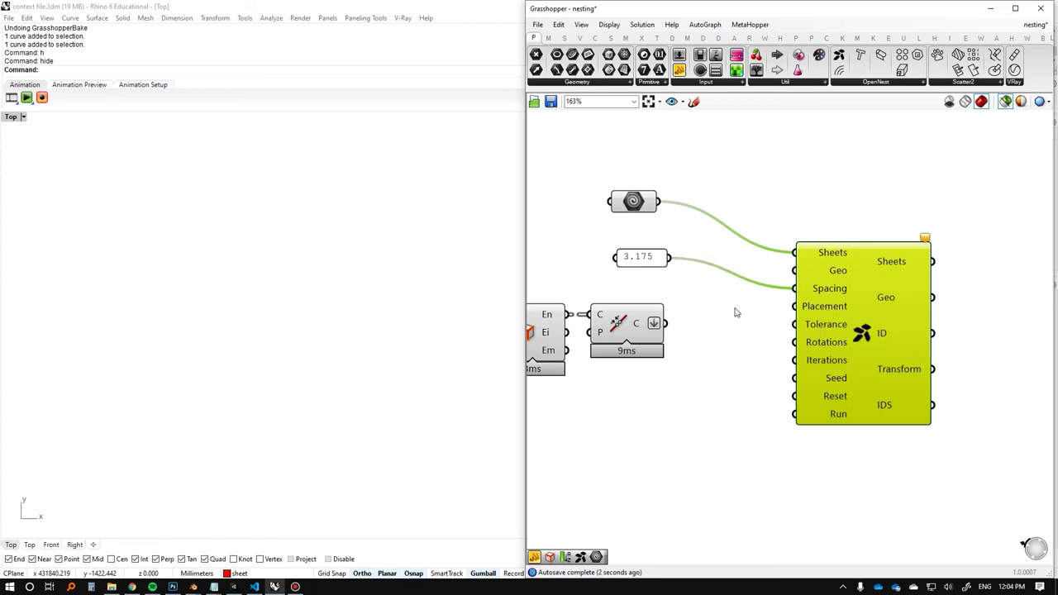
drag(675, 326, 785, 277)
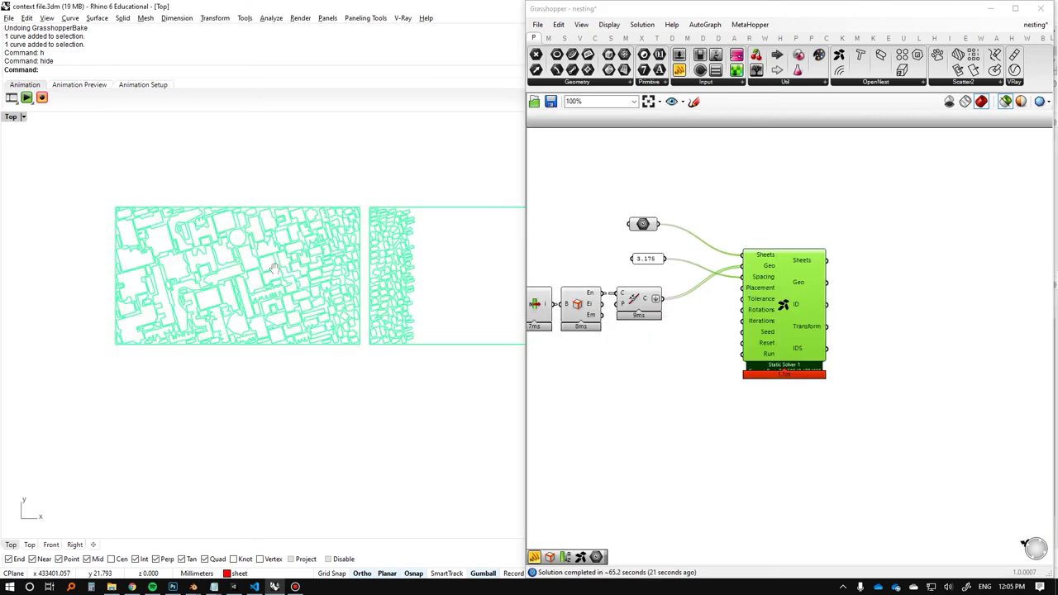
Examine how the building footprints are nested on the sheets in Rhino and review the OpenNest component's solver result.
scroll(147, 269, up, 3)
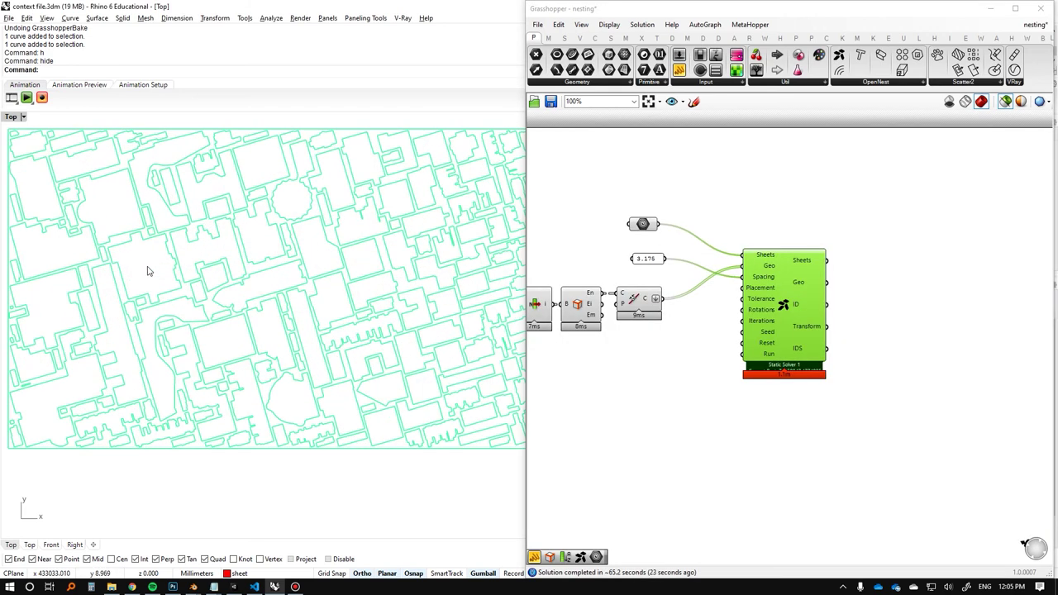
scroll(149, 269, down, 3)
scroll(178, 269, down, 1)
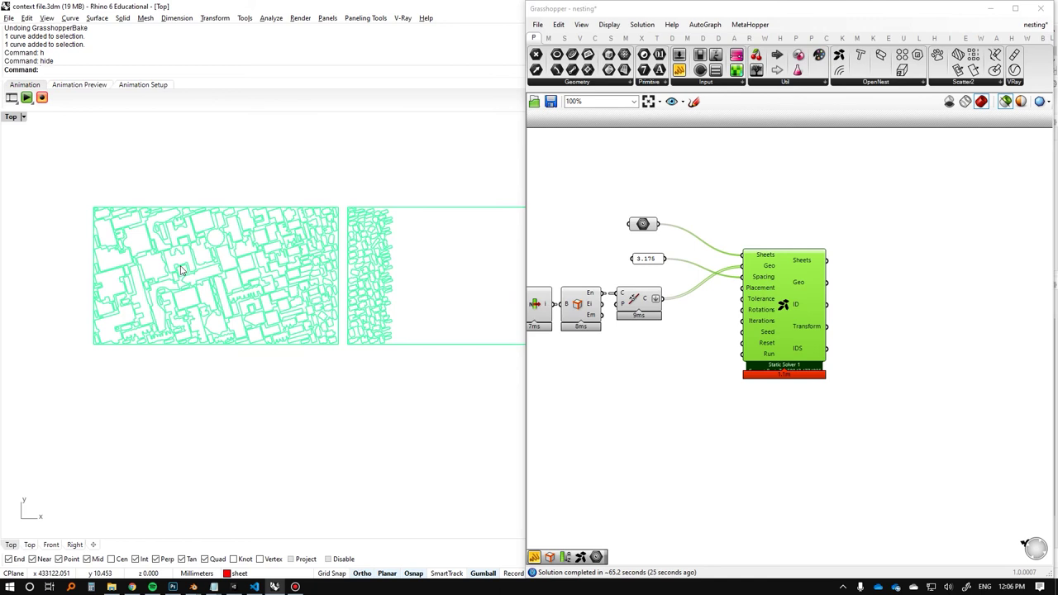
scroll(228, 277, up, 3)
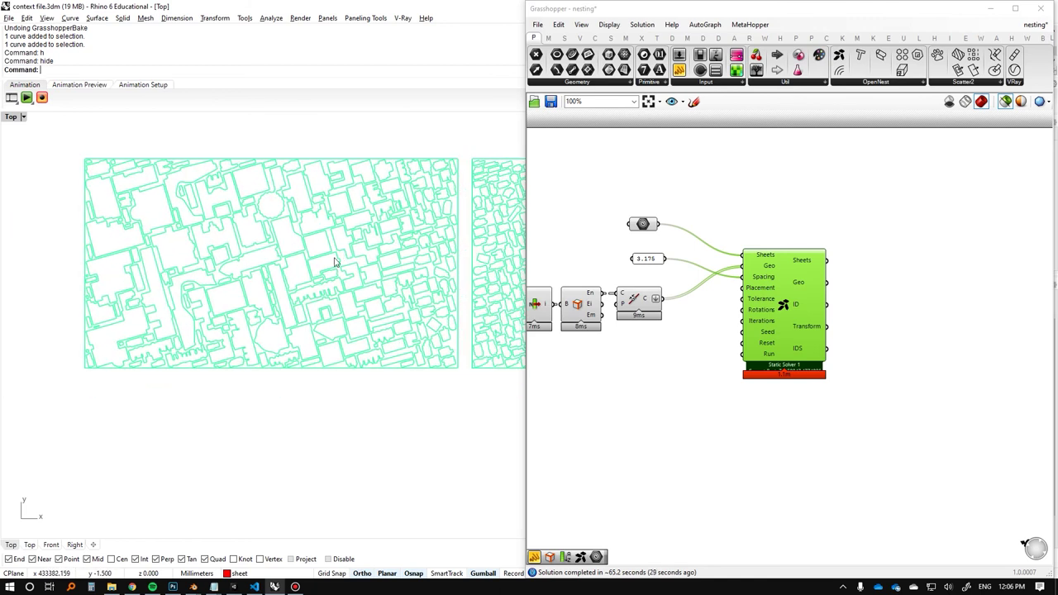
scroll(323, 279, up, 3)
scroll(296, 305, down, 2)
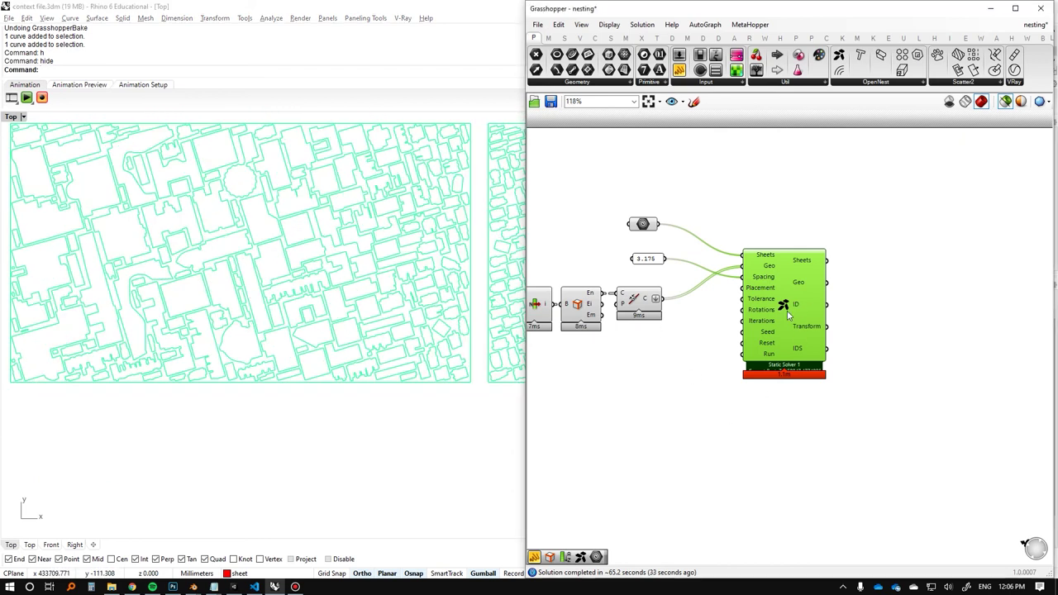
scroll(794, 308, up, 3)
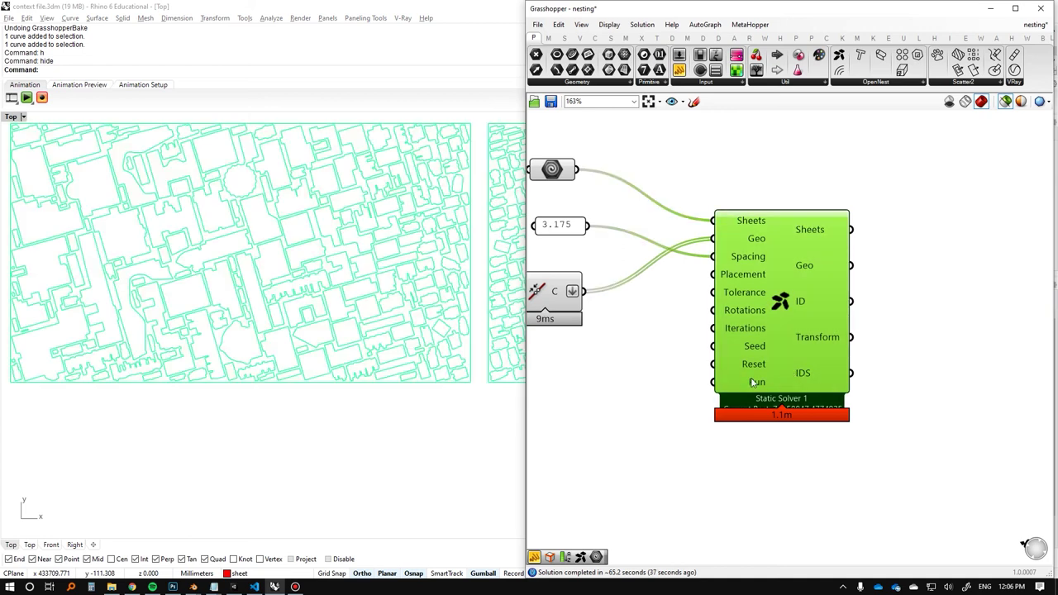
scroll(174, 297, down, 10)
scroll(299, 259, up, 6)
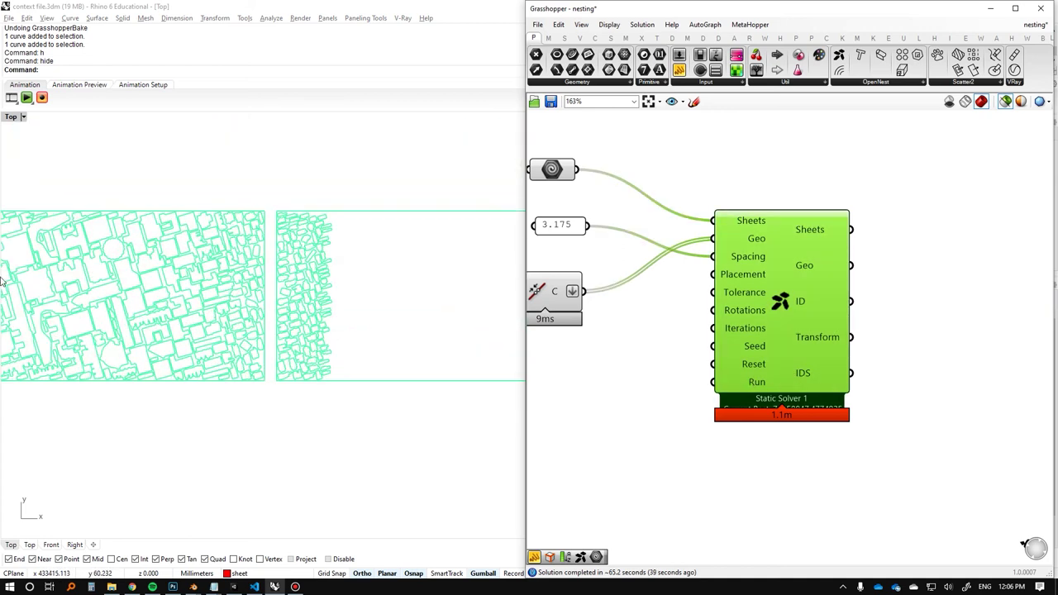
right_drag(114, 300, 253, 296)
mouse_move(365, 255)
right_down()
mouse_move(282, 255)
mouse_move(384, 246)
right_up()
right_drag(264, 251, 271, 255)
scroll(204, 273, up, 5)
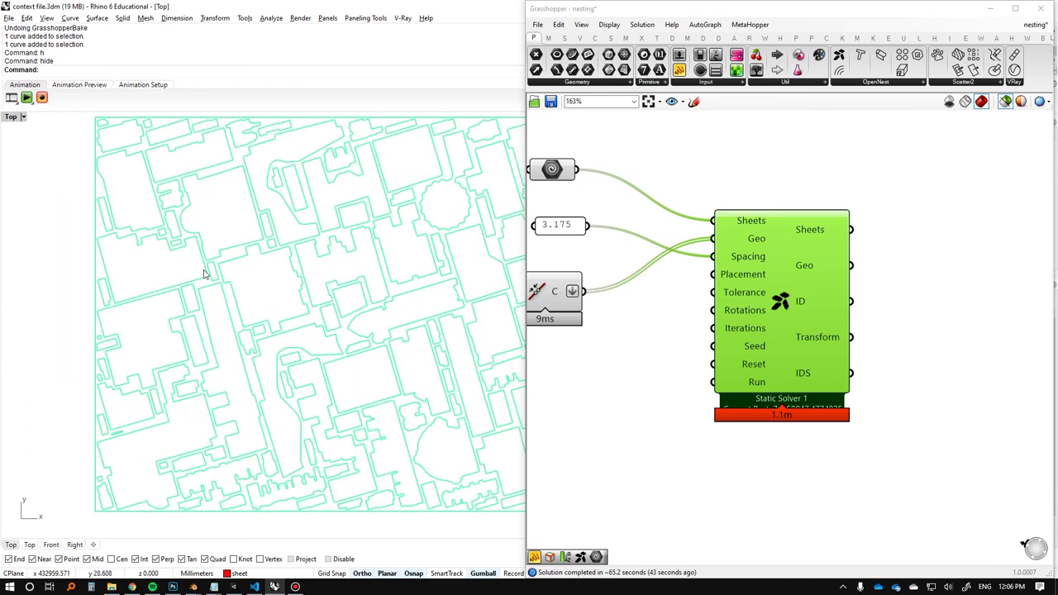
Review the Grasshopper chain from the source building geometry through to OpenNest and compare it with the nested layout.
scroll(603, 264, down, 4)
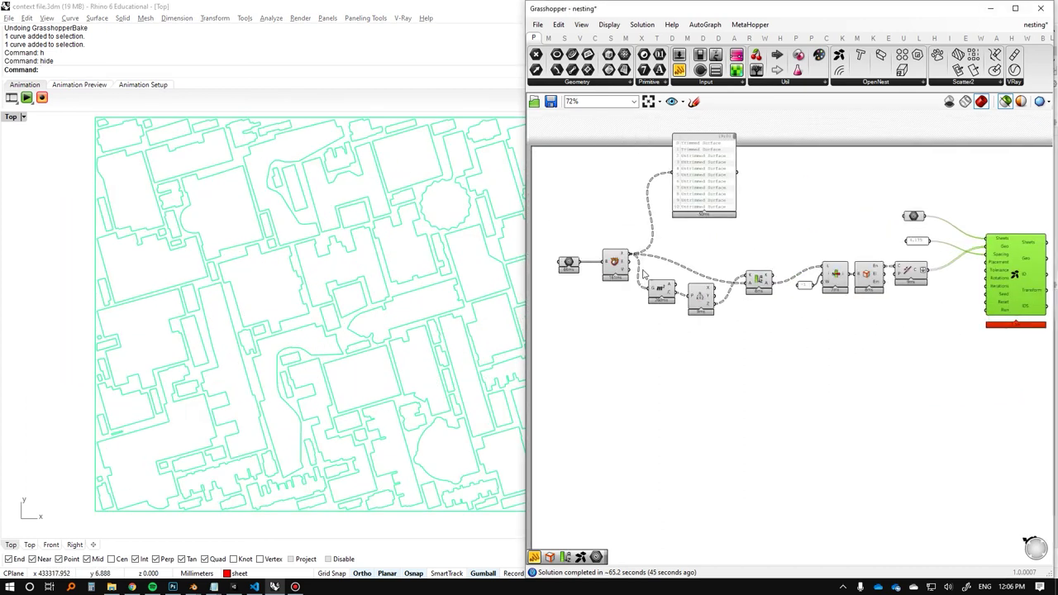
scroll(461, 276, down, 3)
click(593, 261)
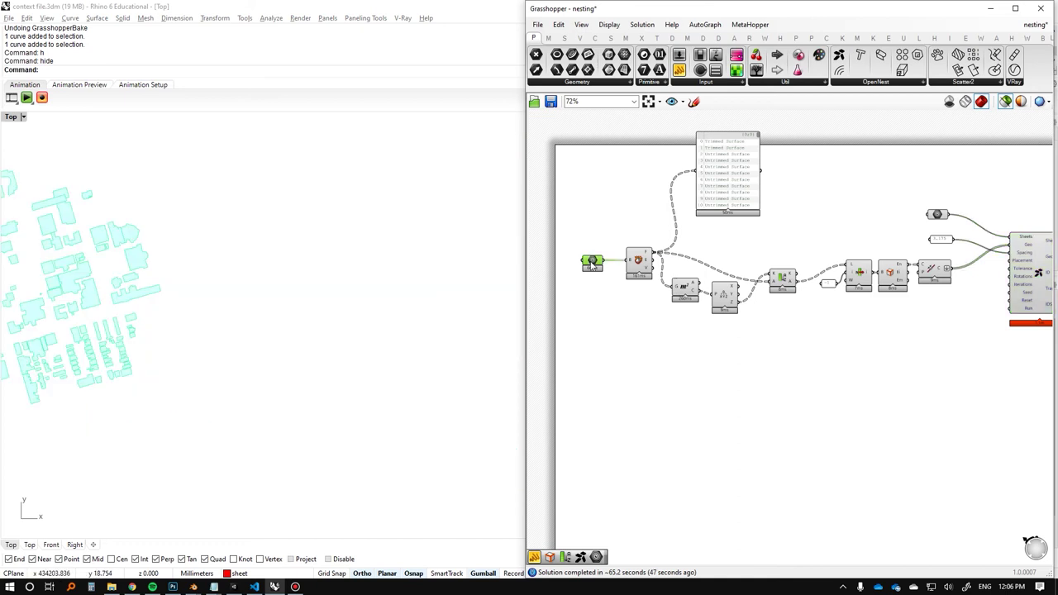
scroll(281, 297, down, 3)
right_drag(1046, 268, 871, 270)
click(877, 273)
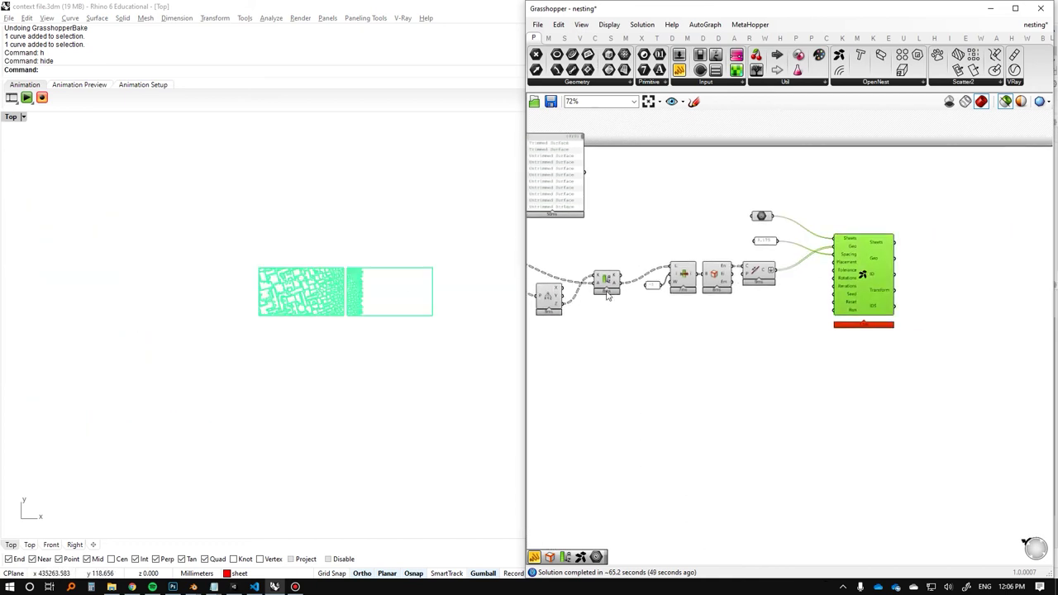
scroll(348, 294, up, 6)
scroll(308, 287, up, 5)
right_drag(414, 264, 361, 286)
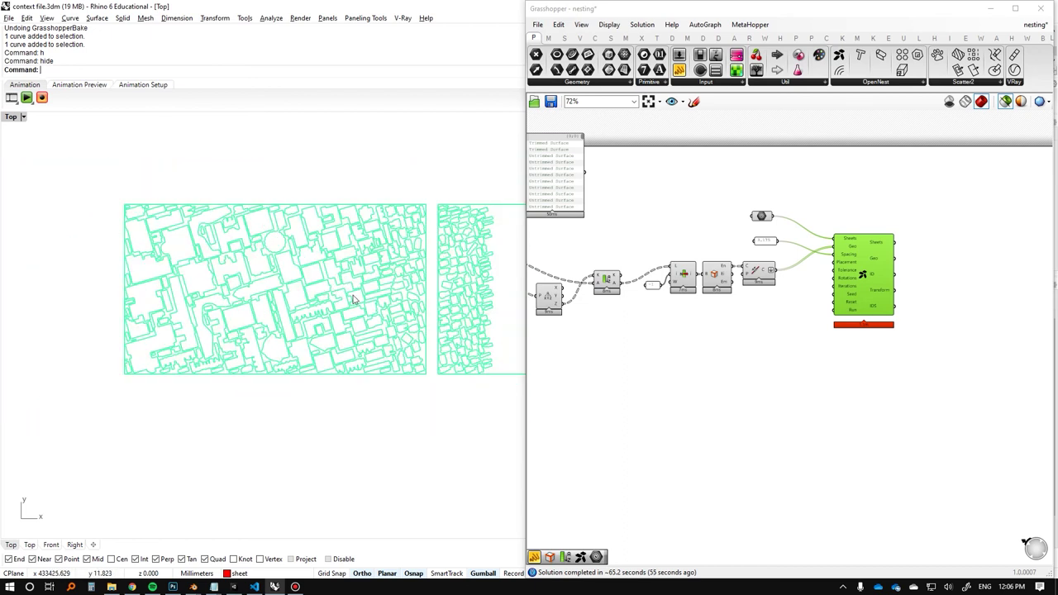
right_drag(605, 266, 812, 264)
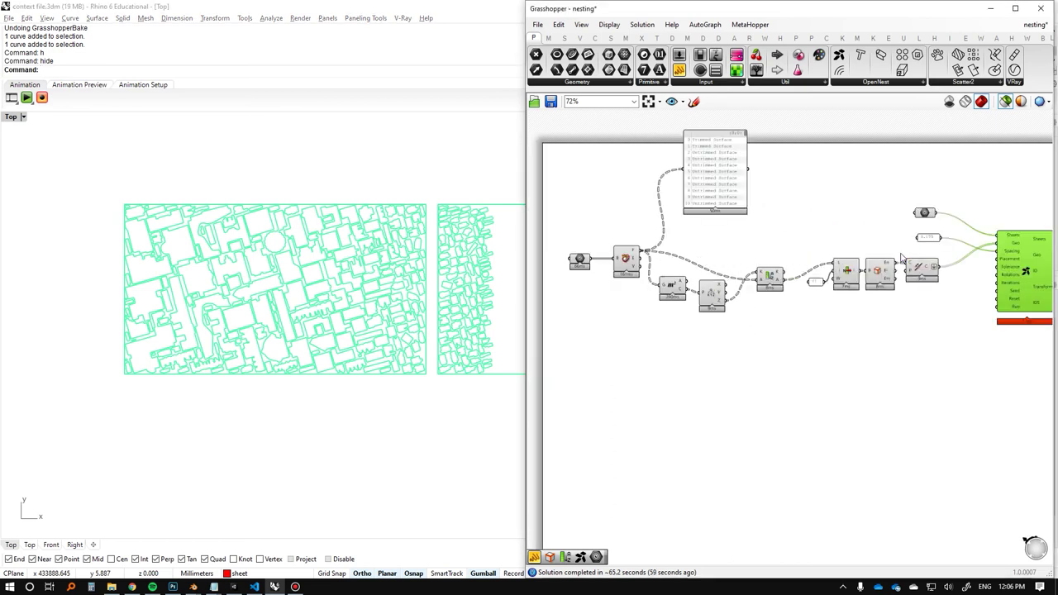
right_drag(901, 256, 830, 248)
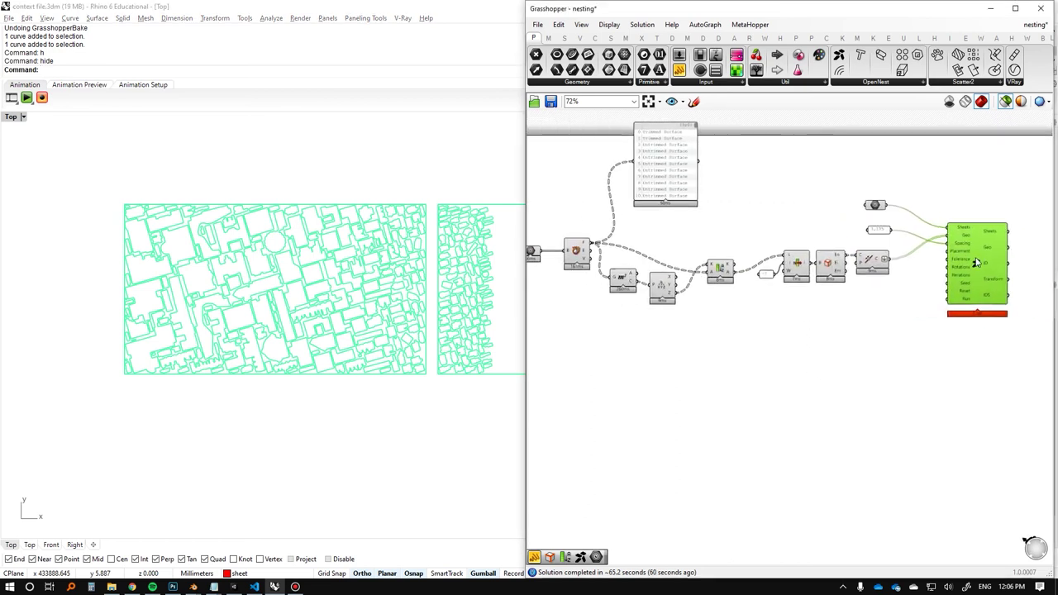
Inspect the gaps between nested outlines and their distance from the sheet edges on both sheets.
scroll(447, 265, up, 1)
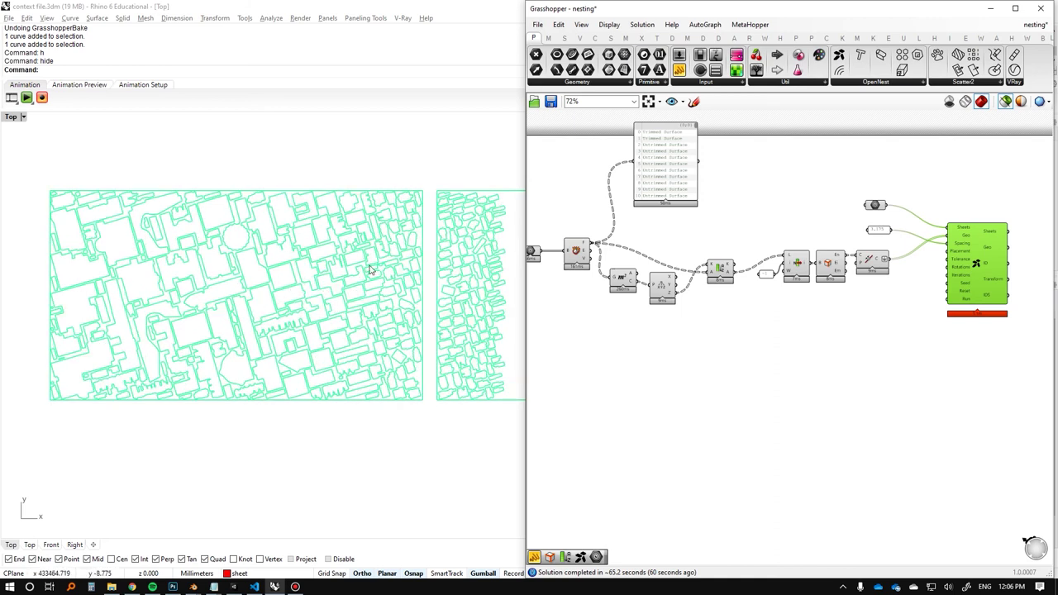
scroll(369, 267, up, 2)
scroll(357, 273, down, 3)
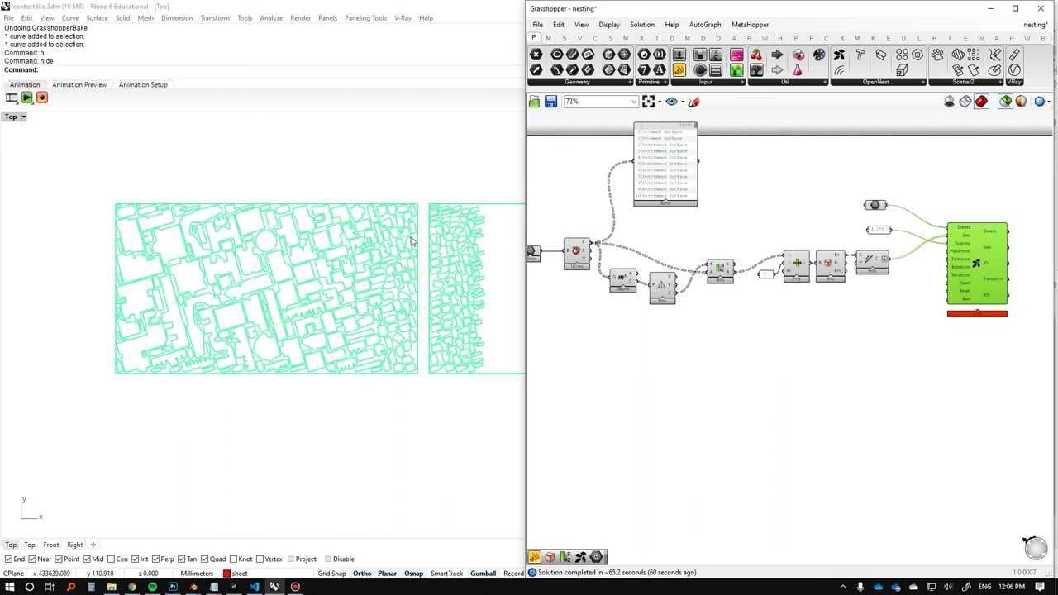
right_drag(400, 269, 329, 257)
scroll(325, 256, up, 2)
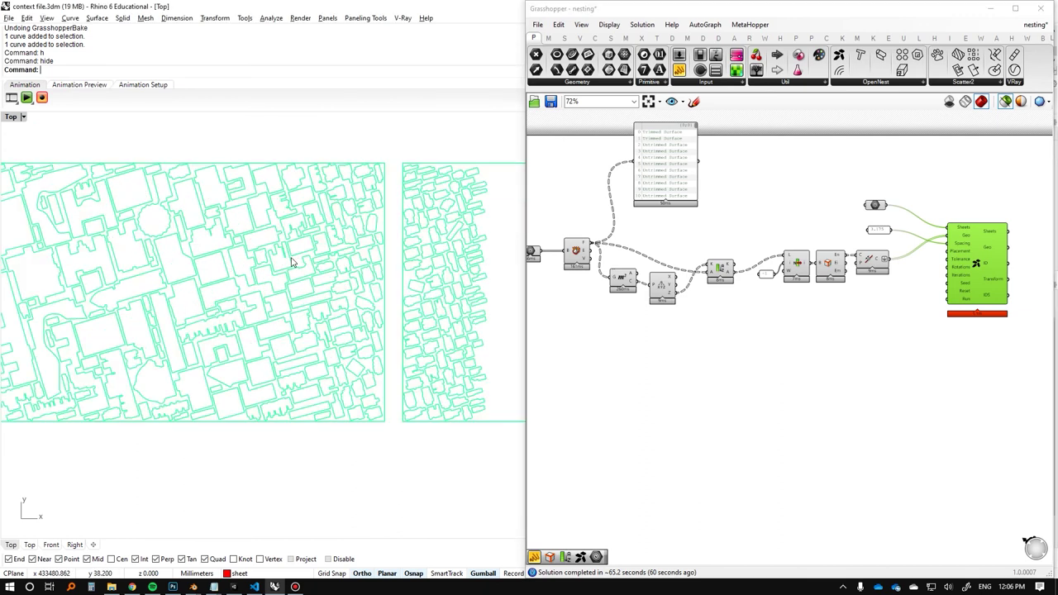
scroll(291, 259, down, 2)
scroll(322, 234, up, 1)
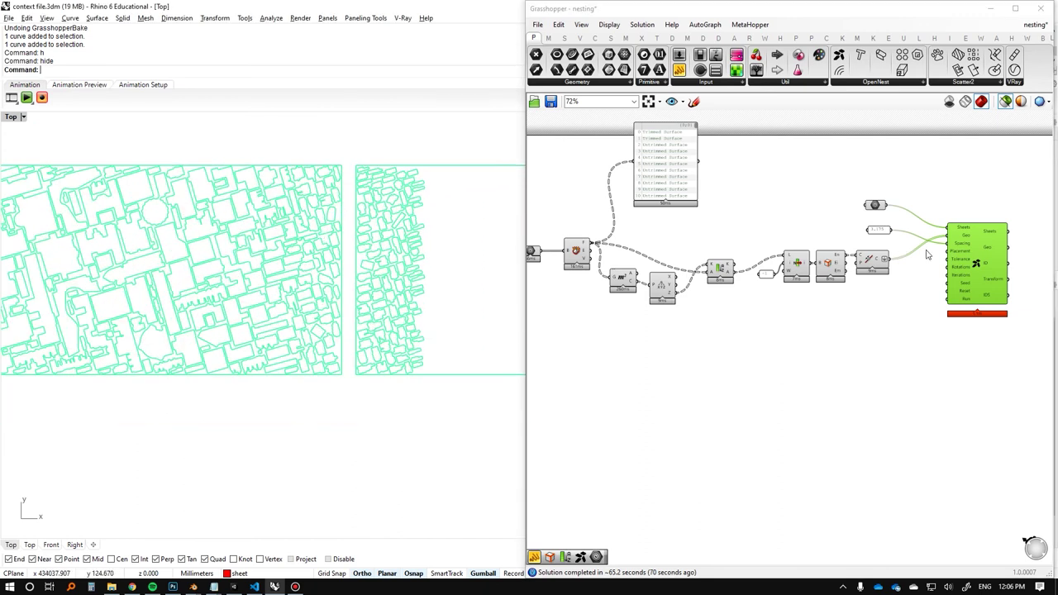
scroll(928, 252, up, 3)
right_drag(927, 253, 717, 264)
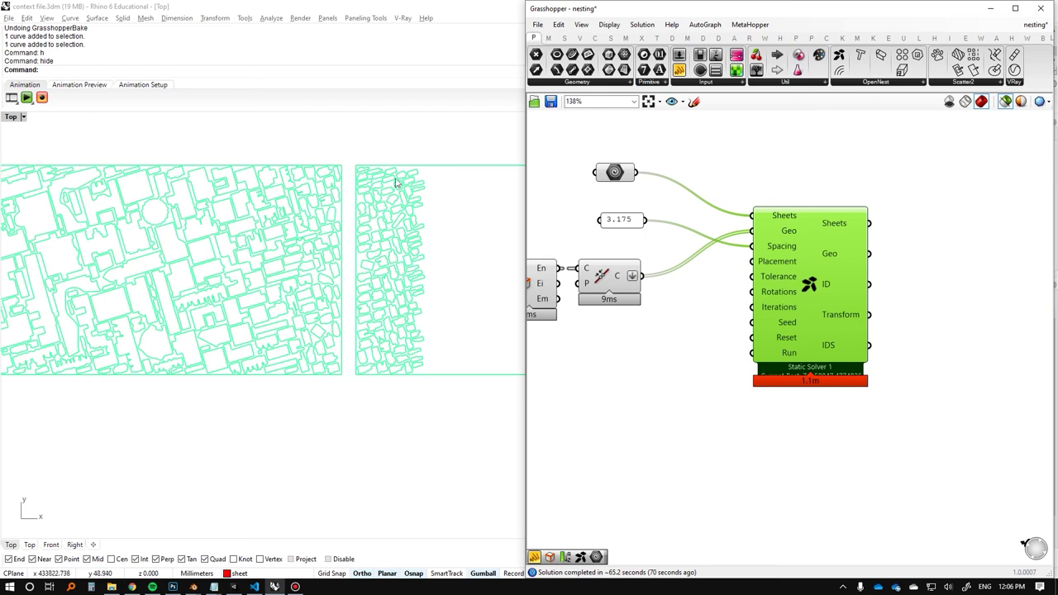
scroll(349, 175, up, 4)
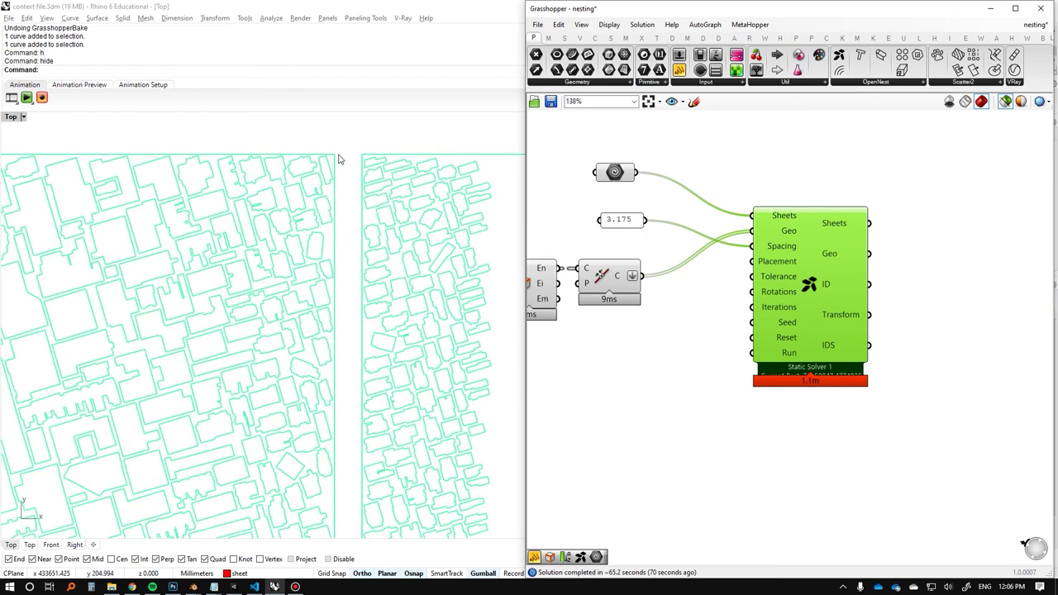
click(335, 164)
scroll(306, 180, down, 2)
right_drag(306, 179, 481, 176)
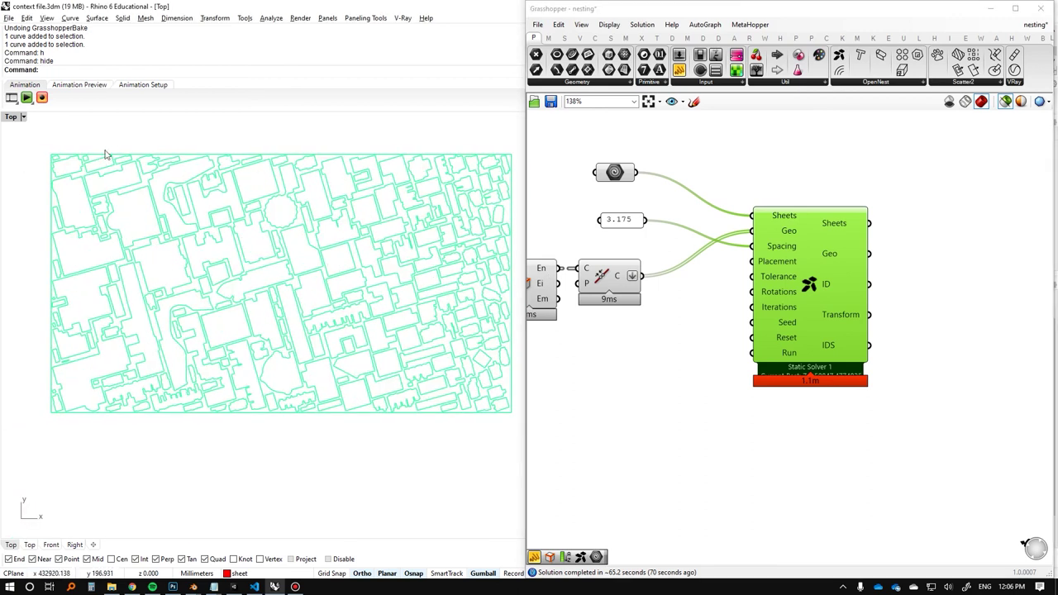
Minimize the Grasshopper window and show all hidden objects in Rhino.
click(992, 8)
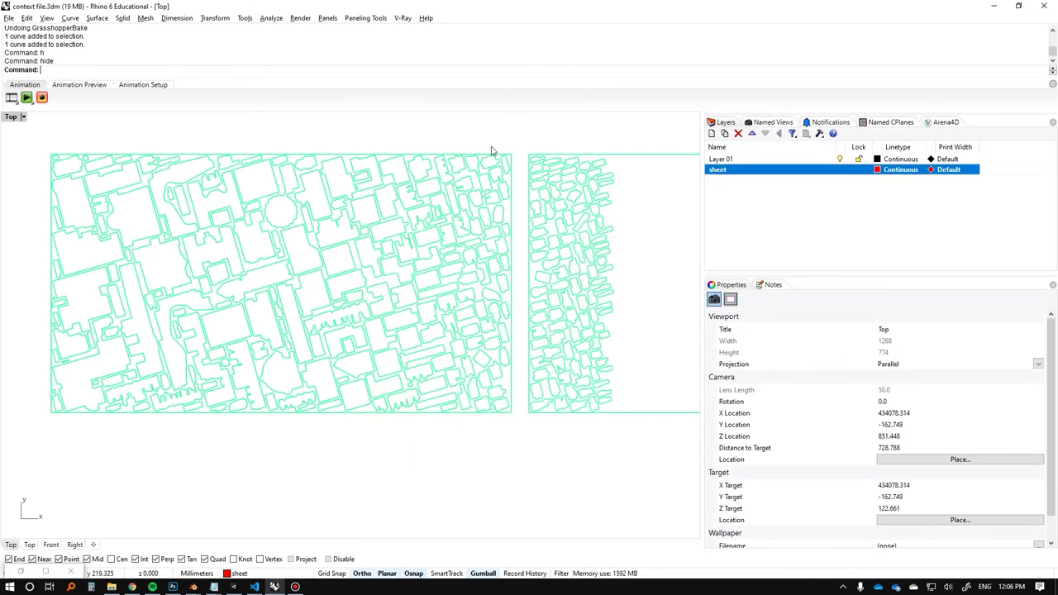
text(show)
key(Return)
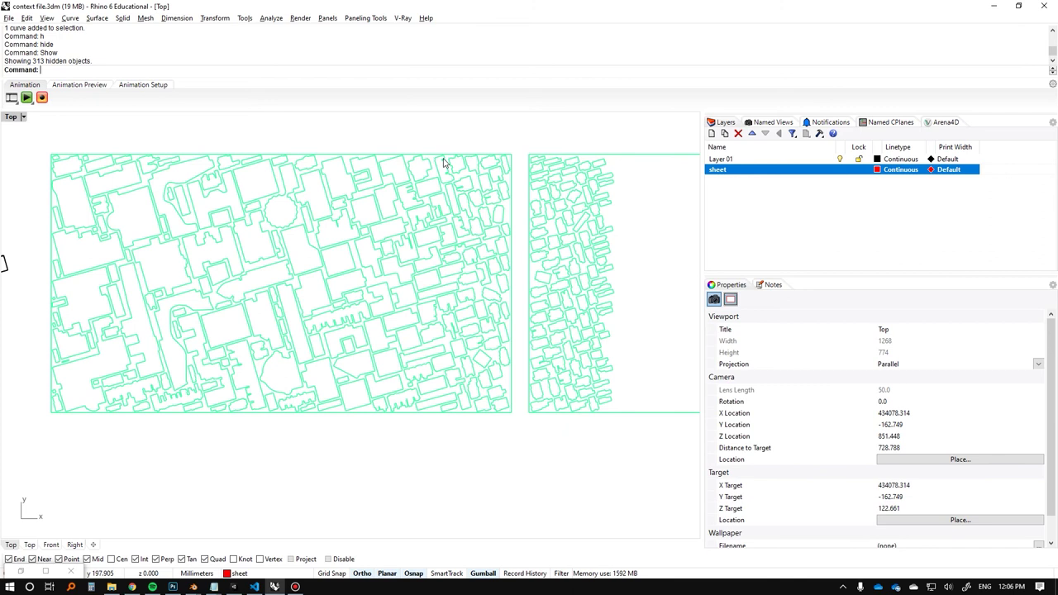
Offset the sheet rectangle inward by 1/4" and check the resulting margin against the nested outlines near the sheet's corner.
click(445, 154)
text(offset)
key(Return)
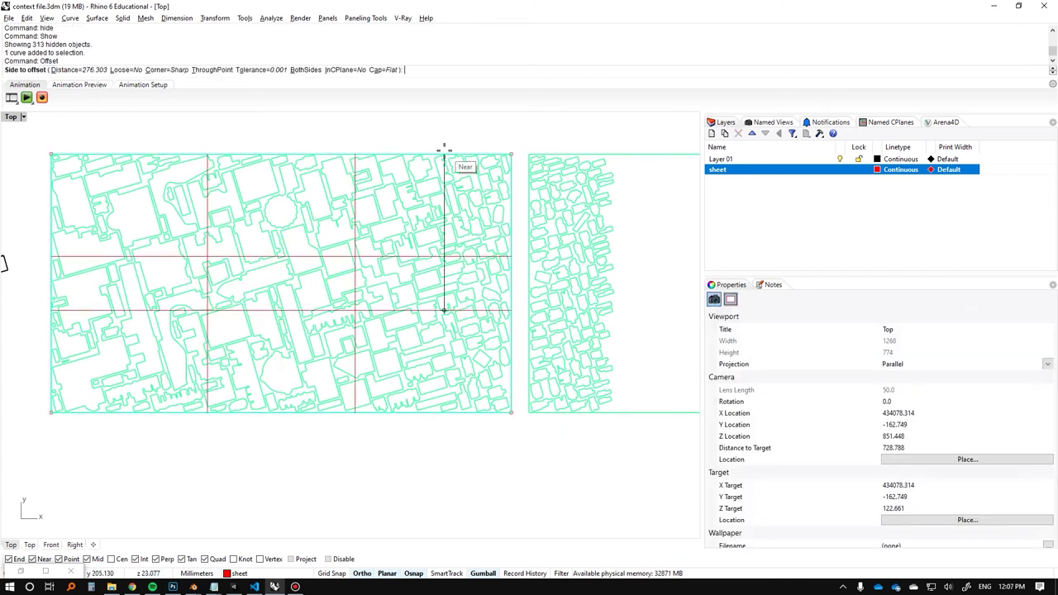
text(1/4")
key(Return)
click(445, 156)
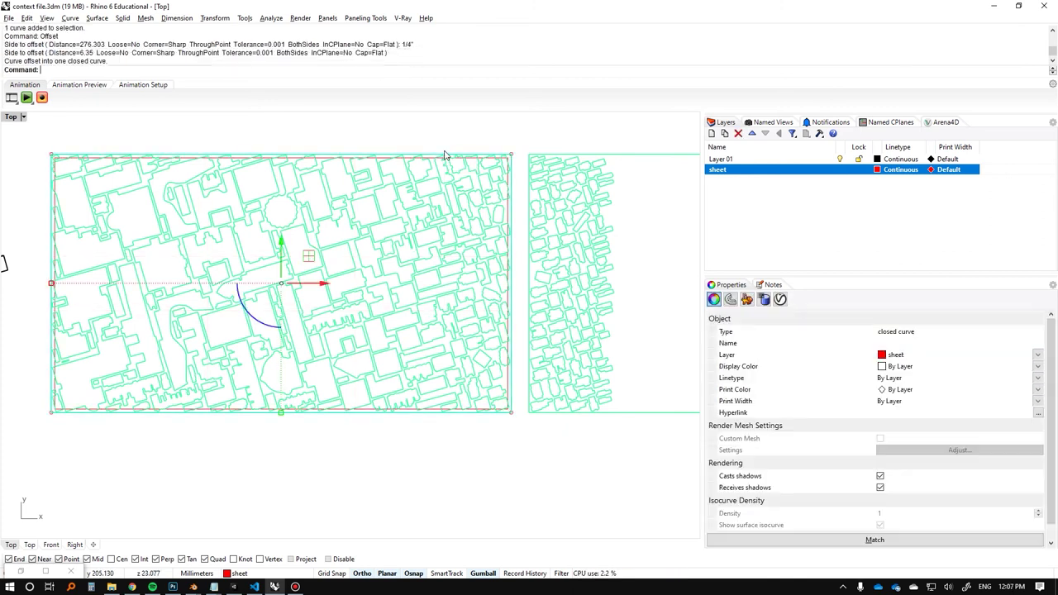
scroll(506, 166, up, 3)
scroll(506, 165, up, 3)
key(Escape)
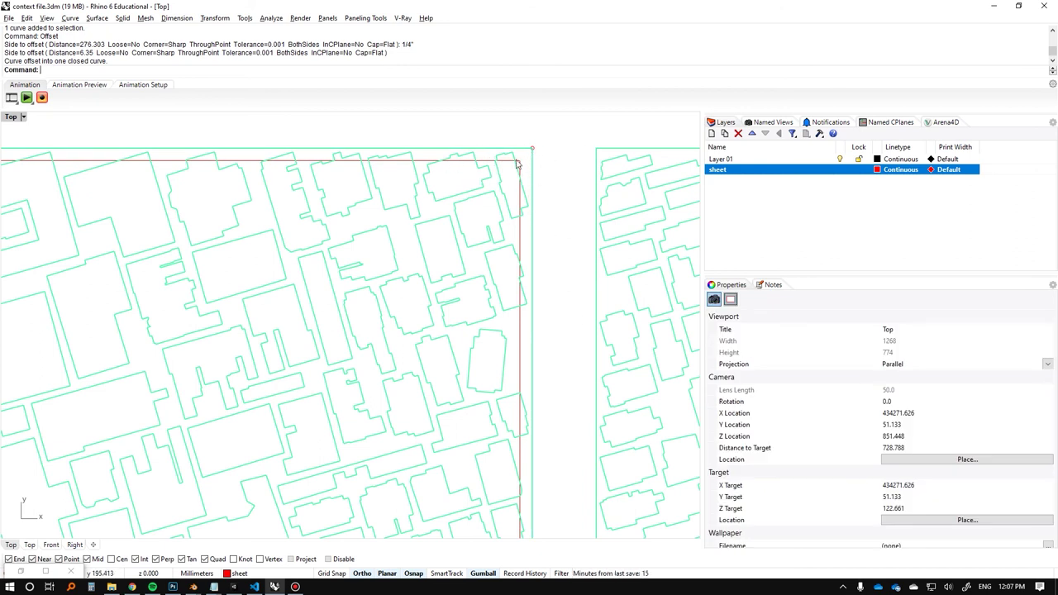
scroll(530, 211, up, 3)
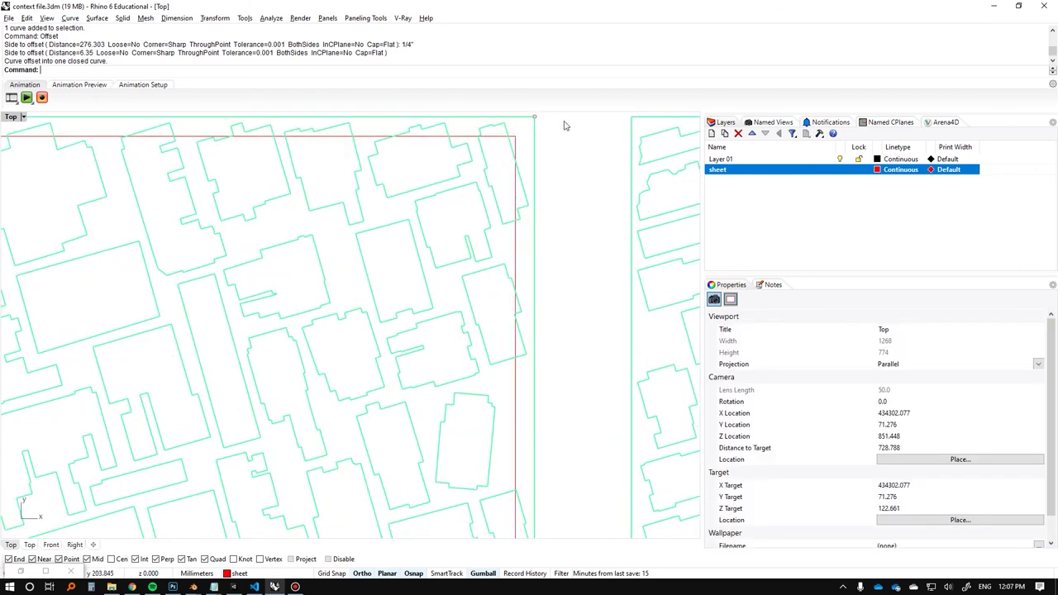
scroll(501, 286, down, 6)
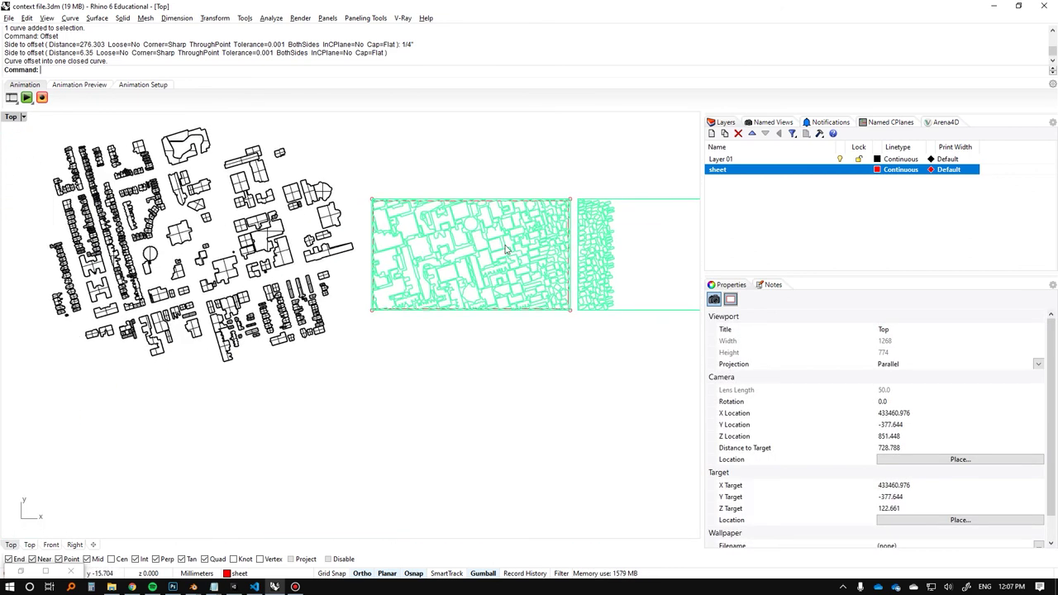
Examine the nested outlines against the 1/4" offset rectangle on the first sheet, and reset the viewport to the Top view.
scroll(507, 248, up, 2)
scroll(440, 192, up, 2)
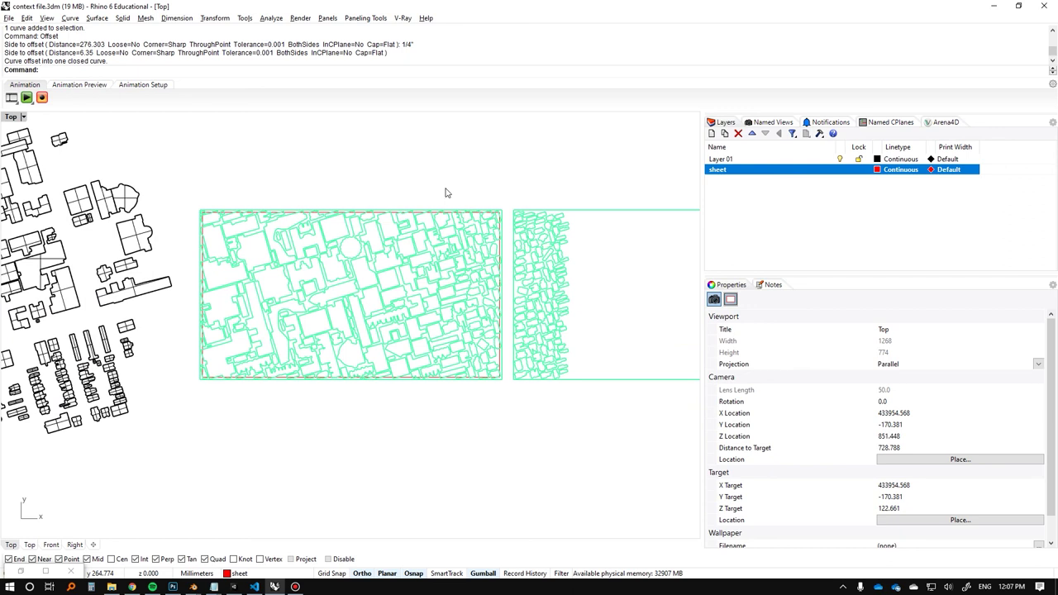
scroll(460, 199, down, 1)
scroll(355, 267, up, 6)
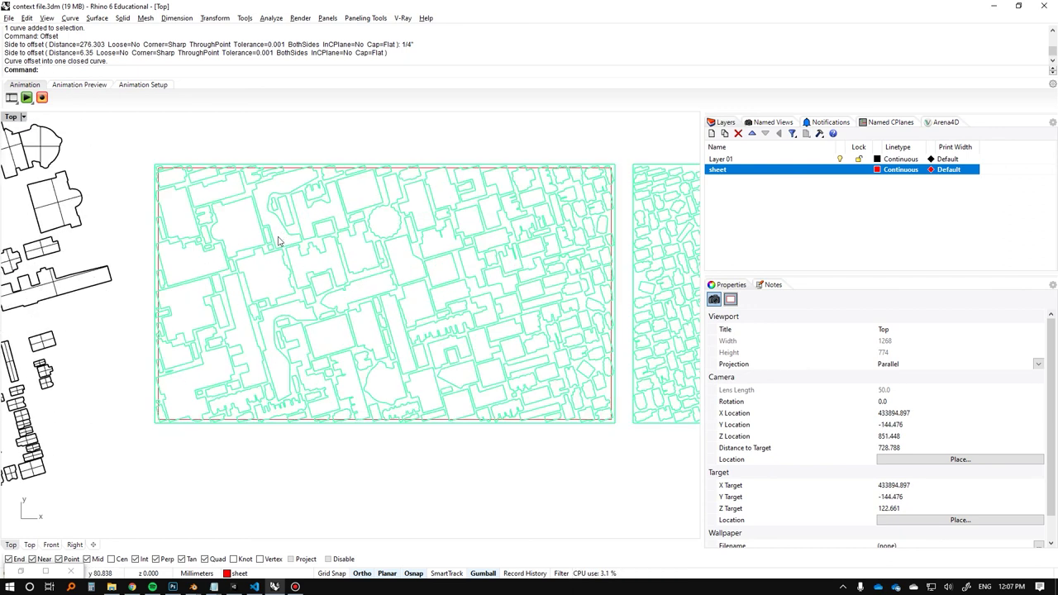
scroll(279, 241, up, 4)
right_drag(332, 282, 467, 330)
scroll(467, 331, down, 2)
scroll(319, 368, down, 6)
right_drag(46, 455, 354, 368)
scroll(328, 340, up, 6)
key(Return)
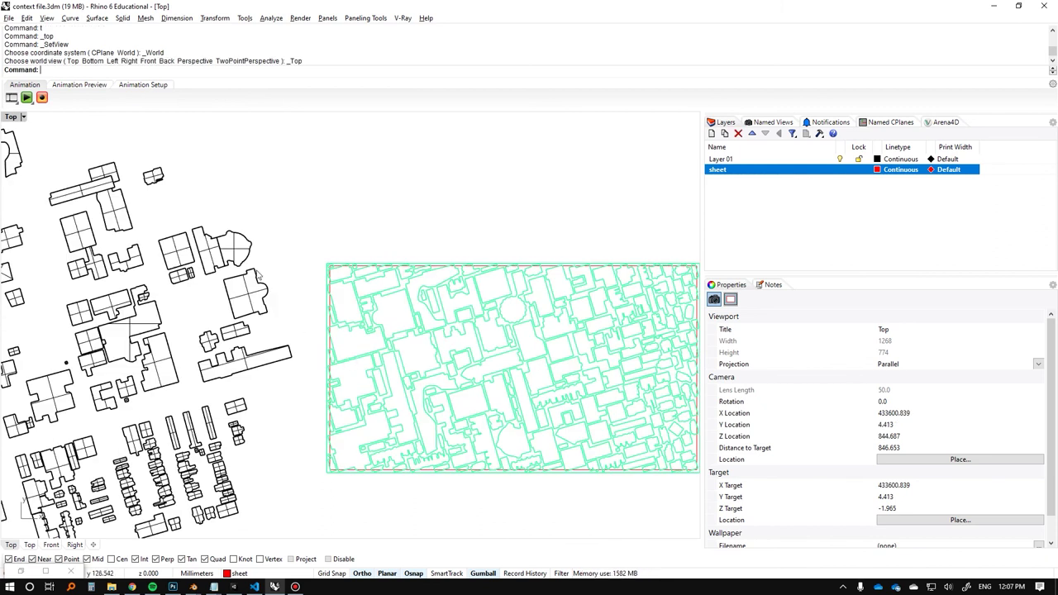
Inspect how far the building outlines along the first sheet's left edge sit from the sheet border and the inner offset line.
scroll(397, 332, up, 3)
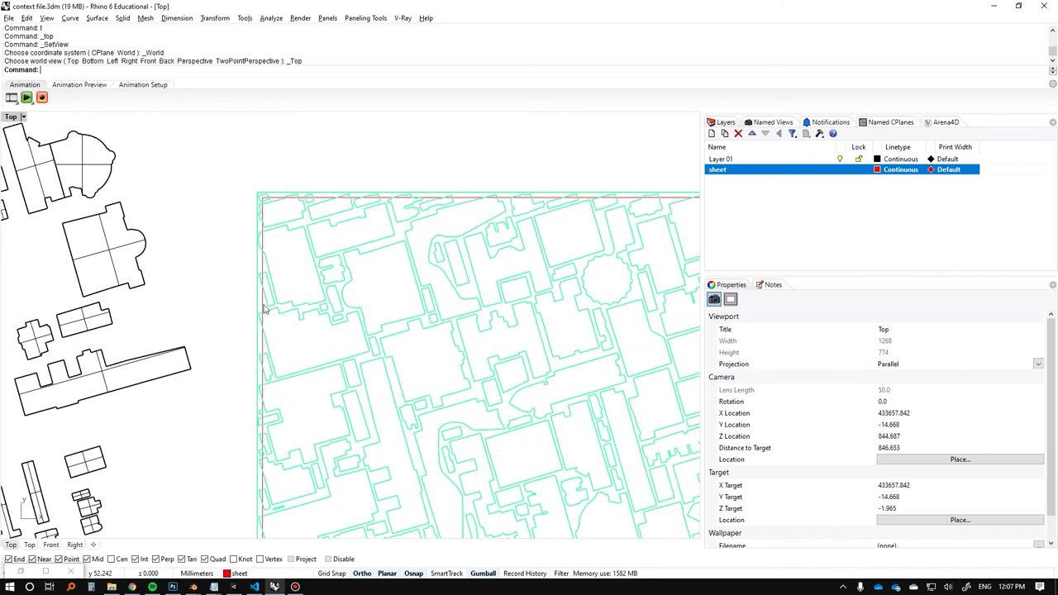
scroll(375, 308, down, 6)
right_drag(292, 312, 409, 298)
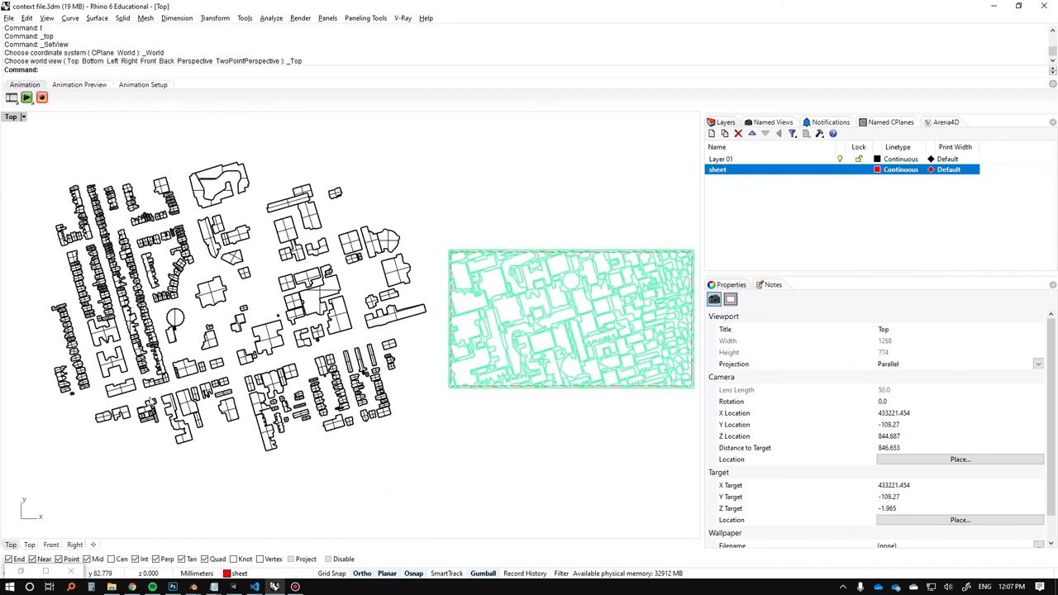
scroll(465, 307, up, 2)
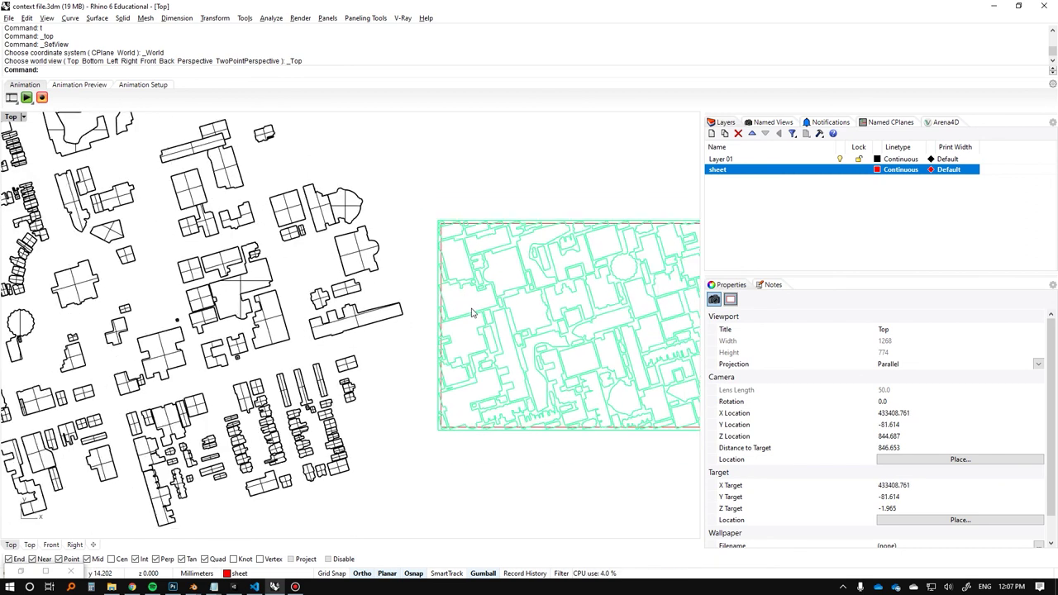
scroll(492, 290, up, 4)
scroll(418, 294, up, 3)
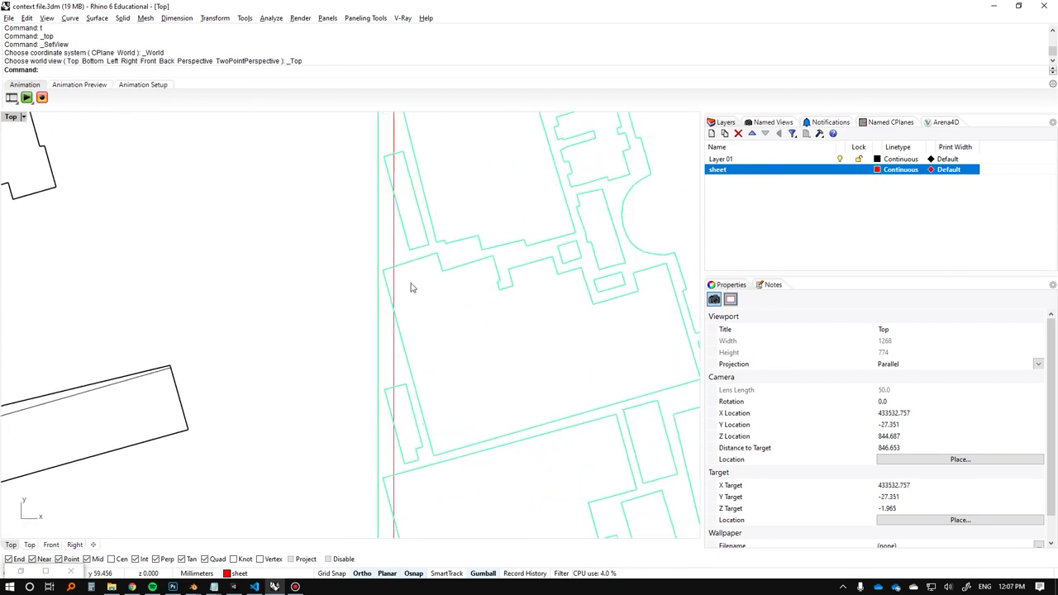
scroll(422, 314, down, 4)
scroll(426, 318, down, 3)
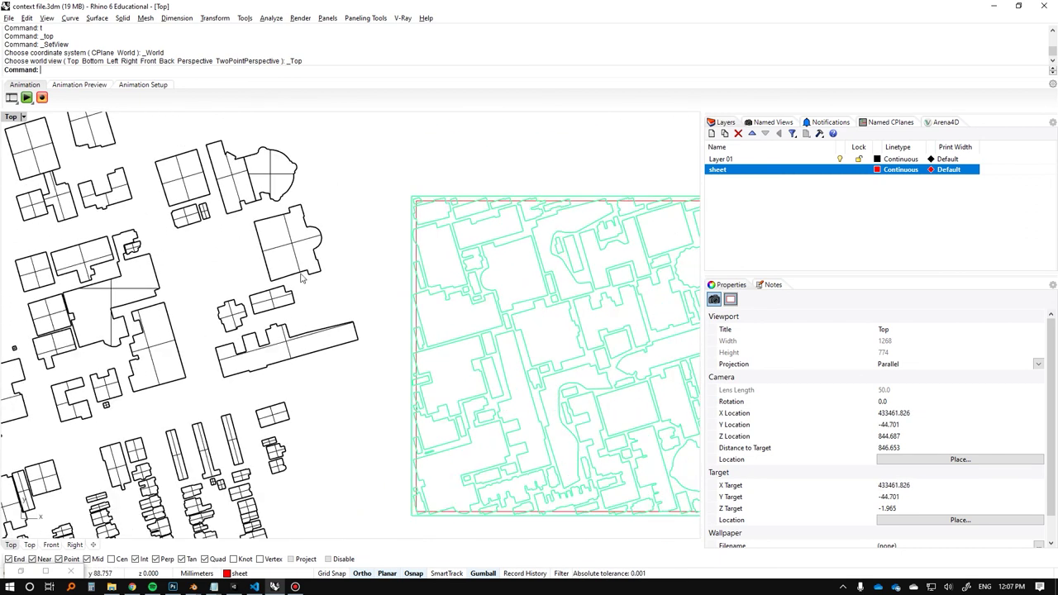
scroll(454, 282, up, 5)
scroll(463, 320, down, 5)
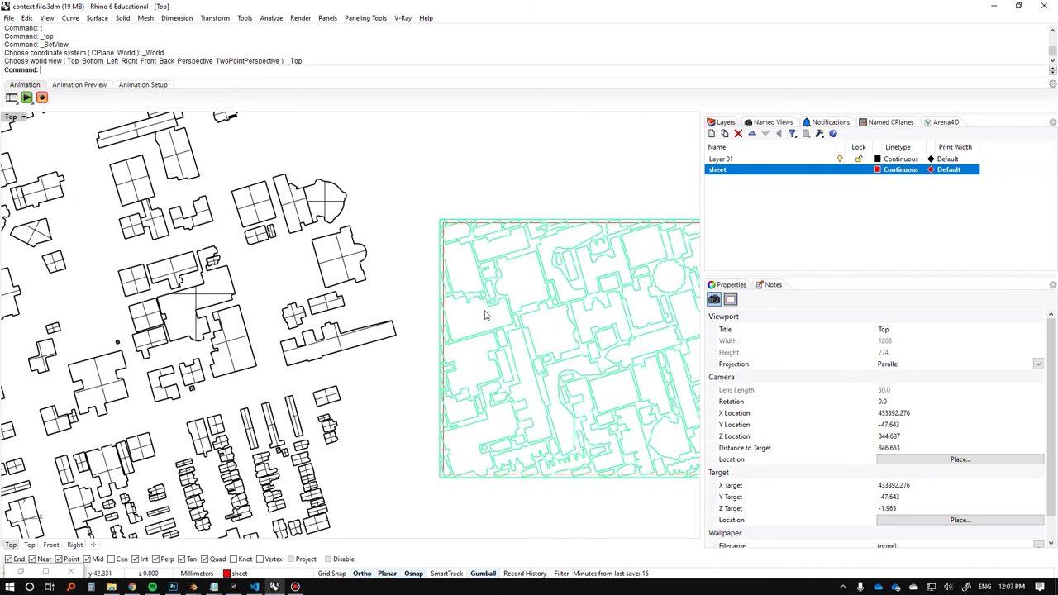
scroll(413, 294, down, 2)
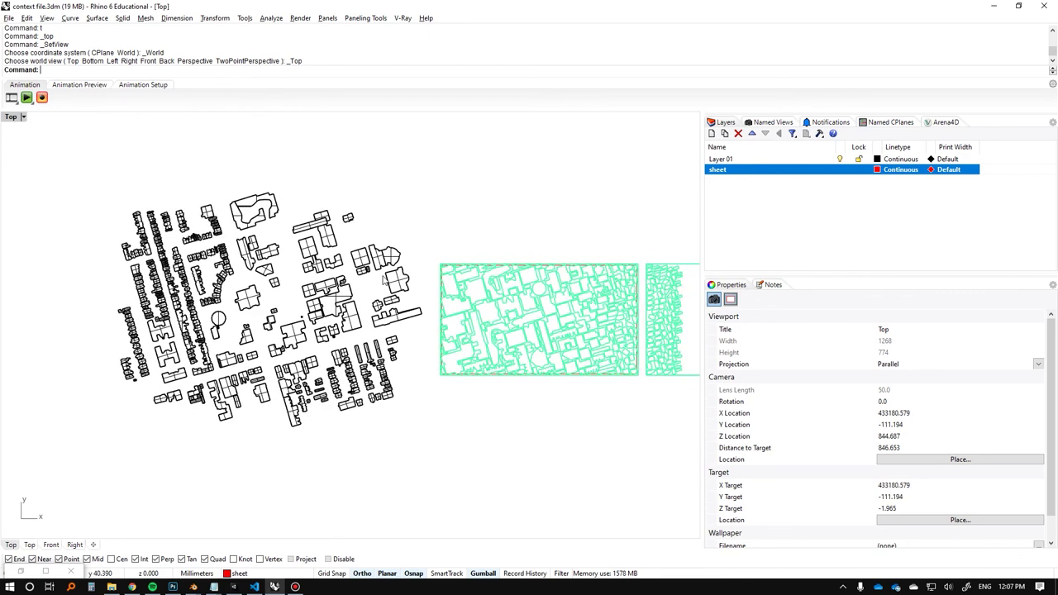
Compare the nested layout on both sheets with the source context buildings, including the unused area of the second sheet.
scroll(463, 322, up, 5)
scroll(508, 320, down, 5)
scroll(367, 306, up, 1)
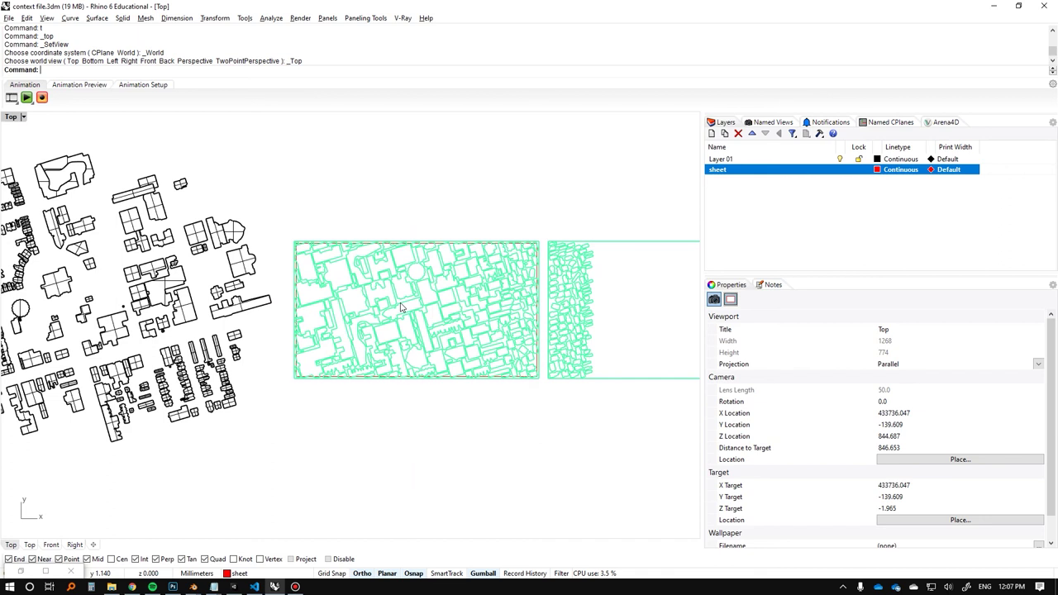
right_drag(533, 287, 463, 302)
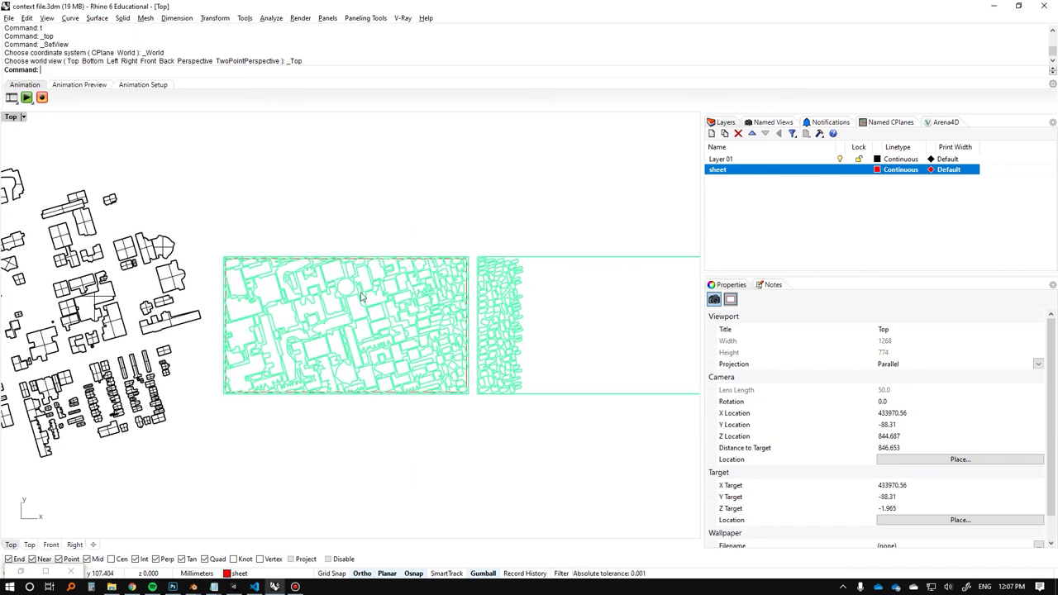
right_drag(362, 296, 473, 319)
scroll(473, 319, down, 6)
scroll(561, 330, up, 6)
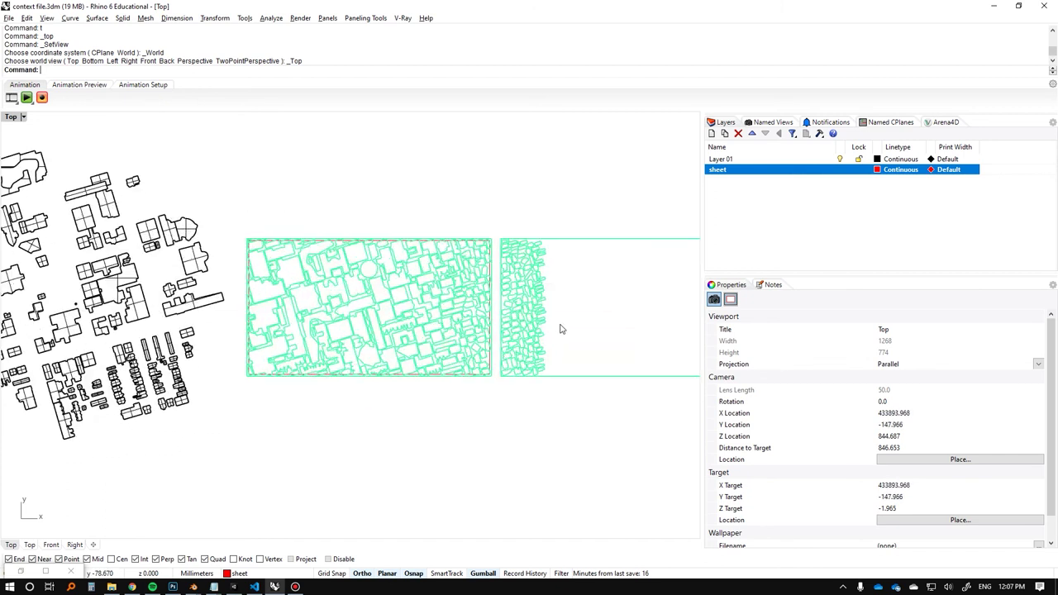
scroll(558, 330, down, 3)
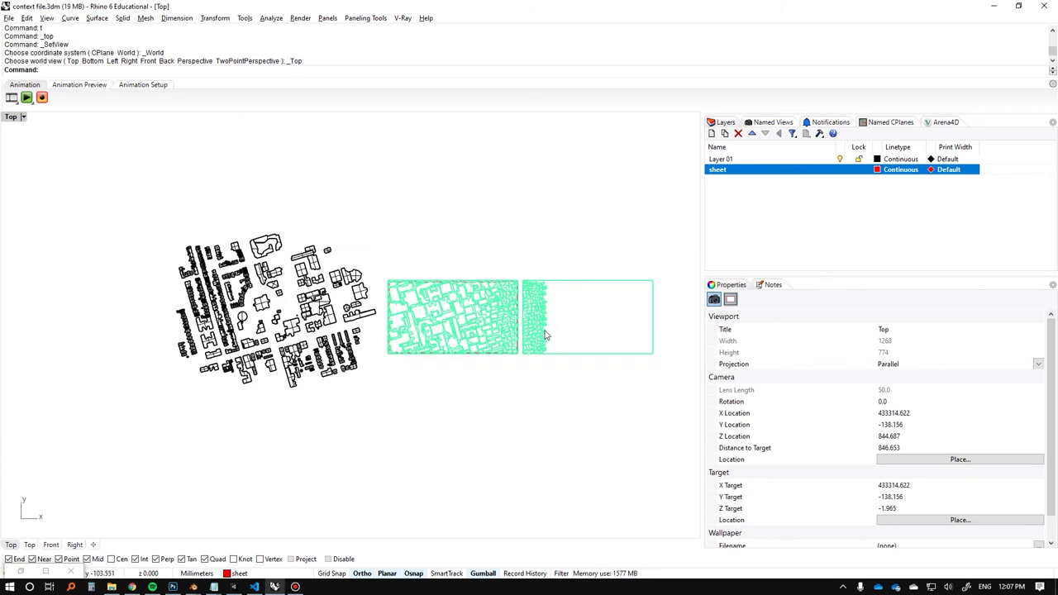
right_drag(543, 333, 495, 345)
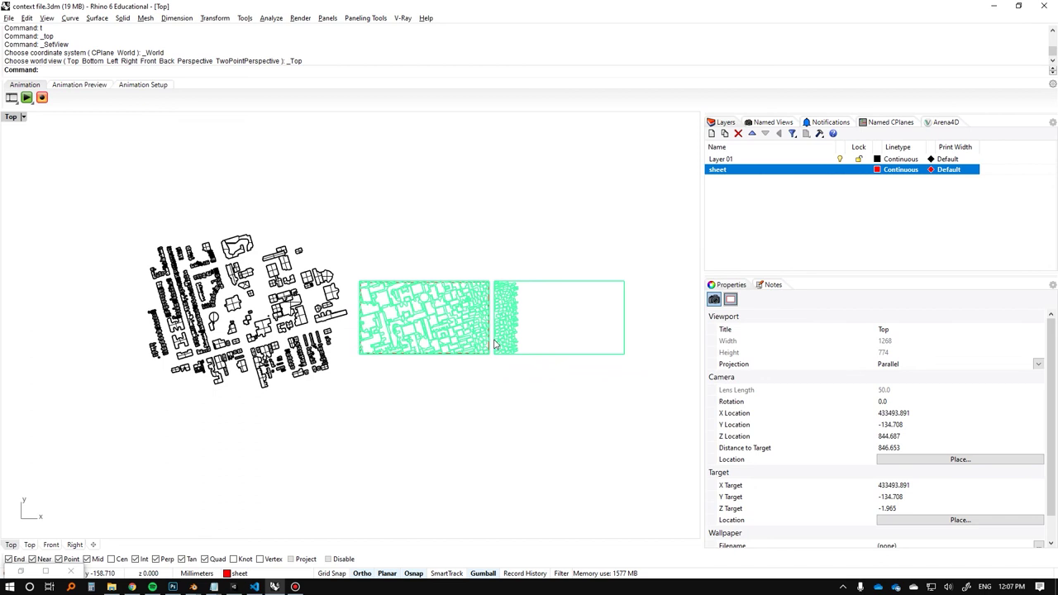
scroll(496, 344, up, 3)
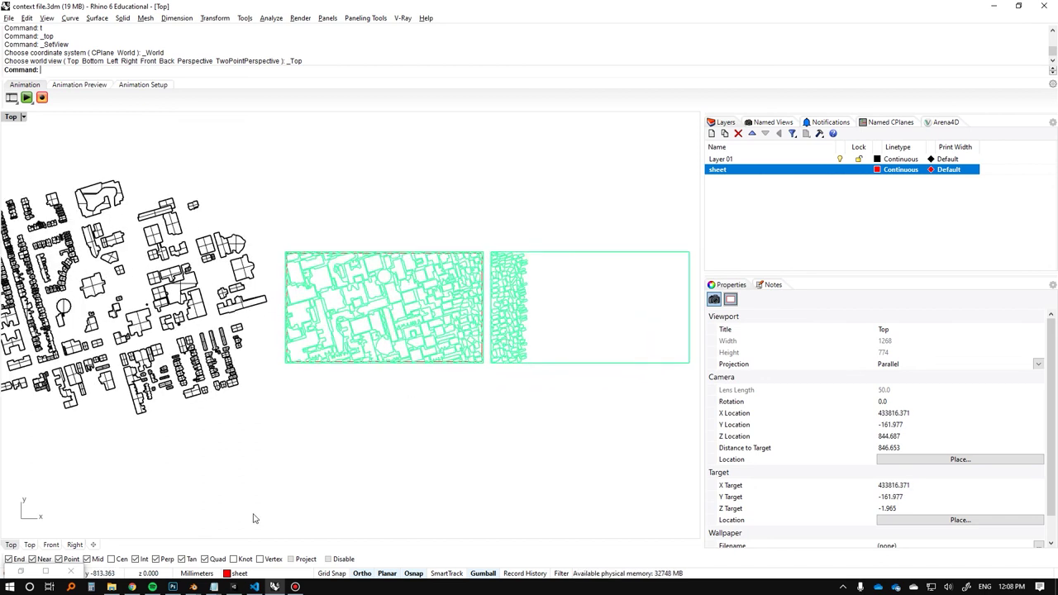